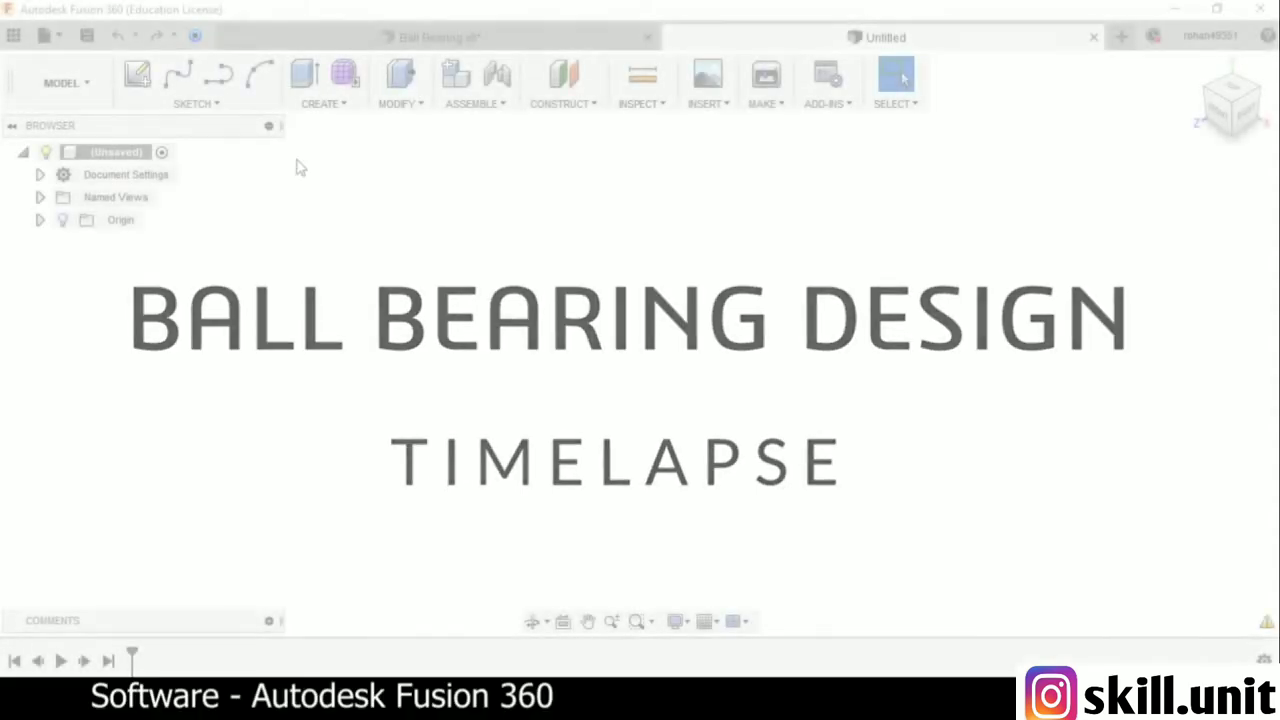
# - Start a sketch on the front plane and draw a 2.50 × 0.75 centre rectangle above the origin
pyautogui.click(137, 74)
pyautogui.click(700, 352)
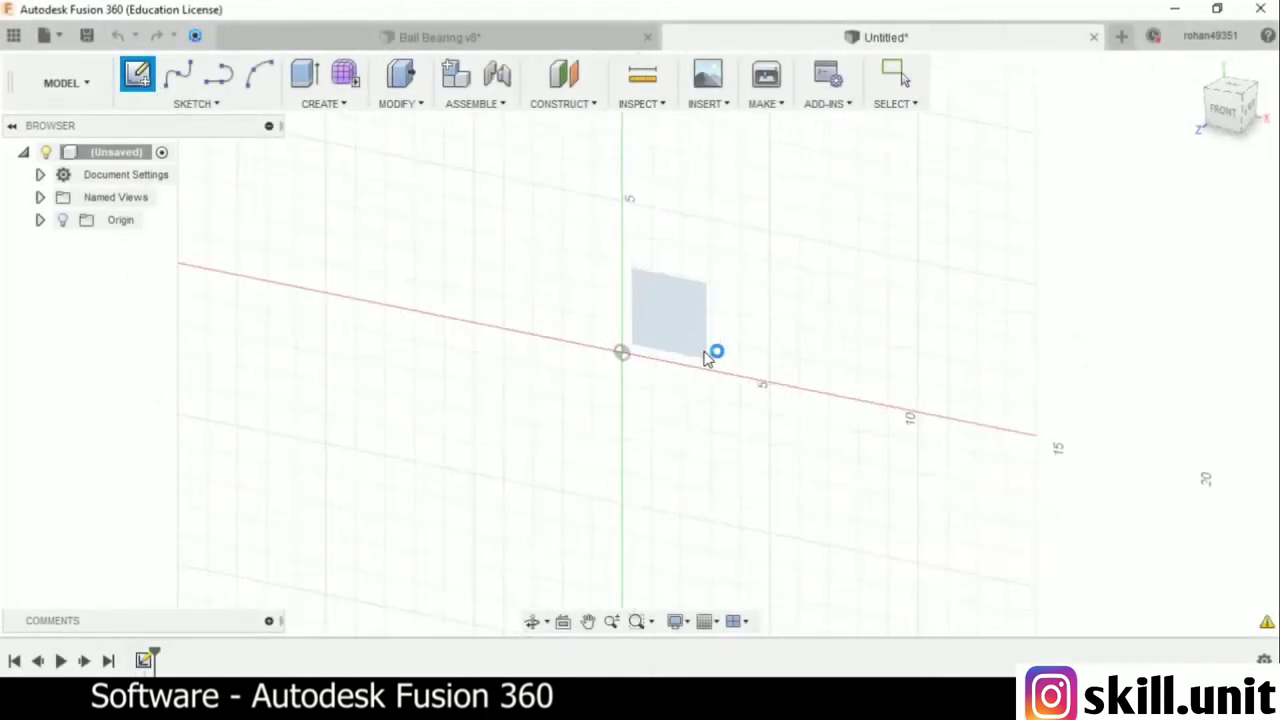
pyautogui.click(210, 103)
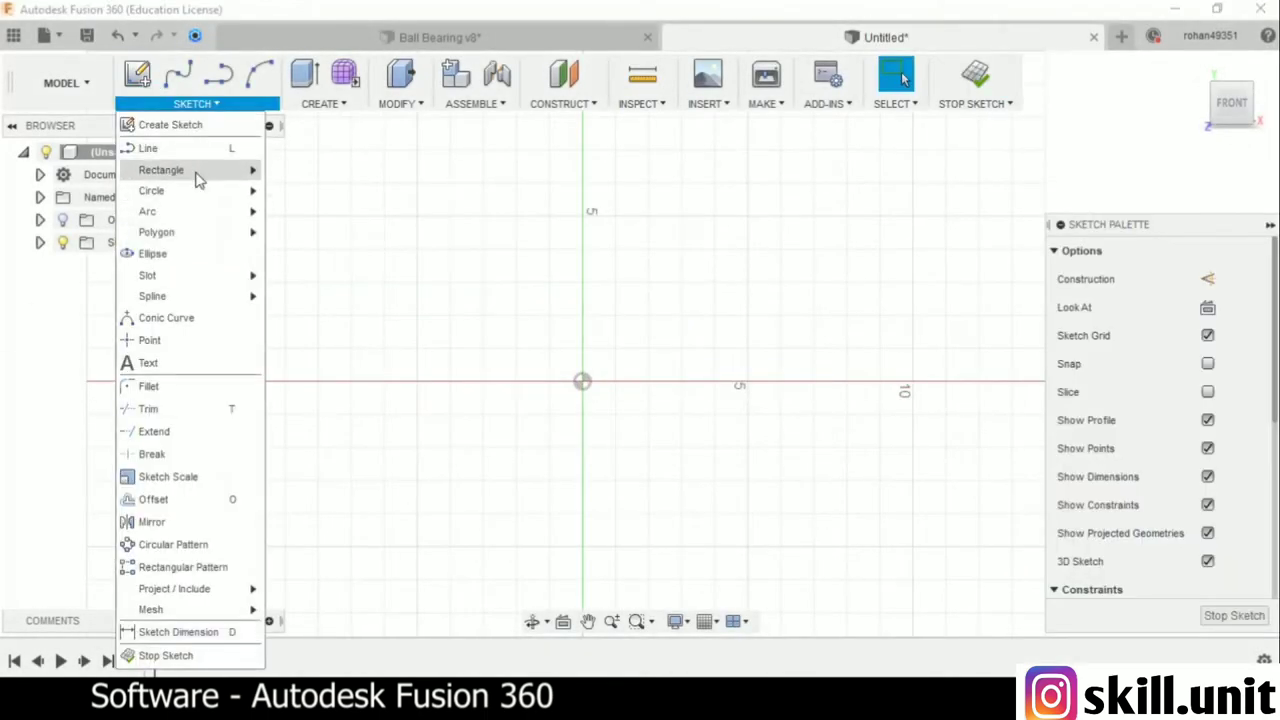
pyautogui.click(320, 218)
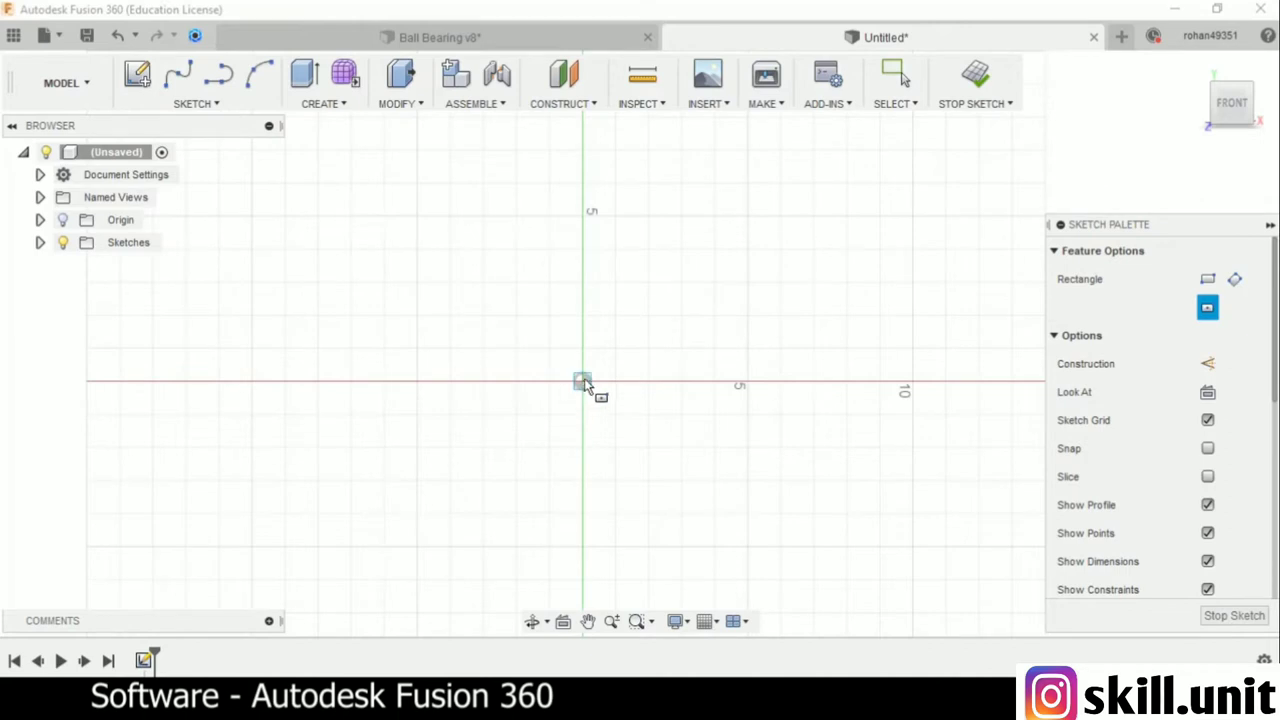
pyautogui.click(582, 245)
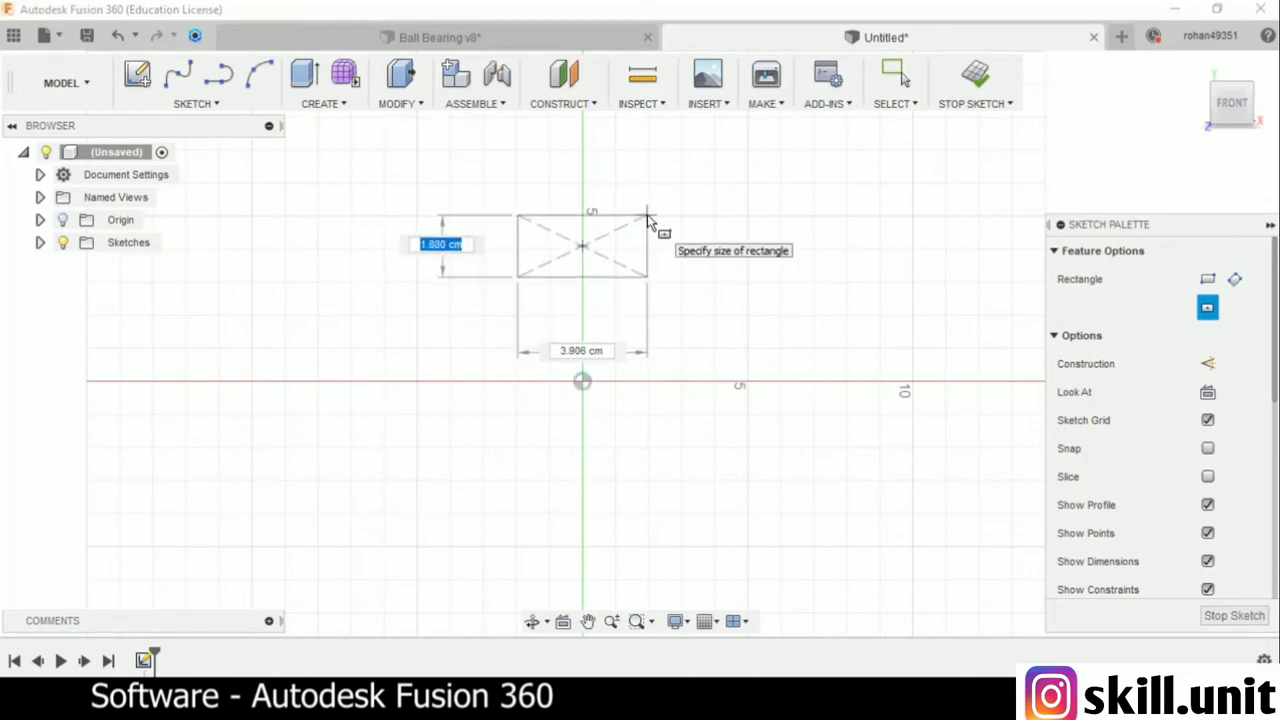
pyautogui.write('.75')
pyautogui.press('Tab')
pyautogui.write('2')
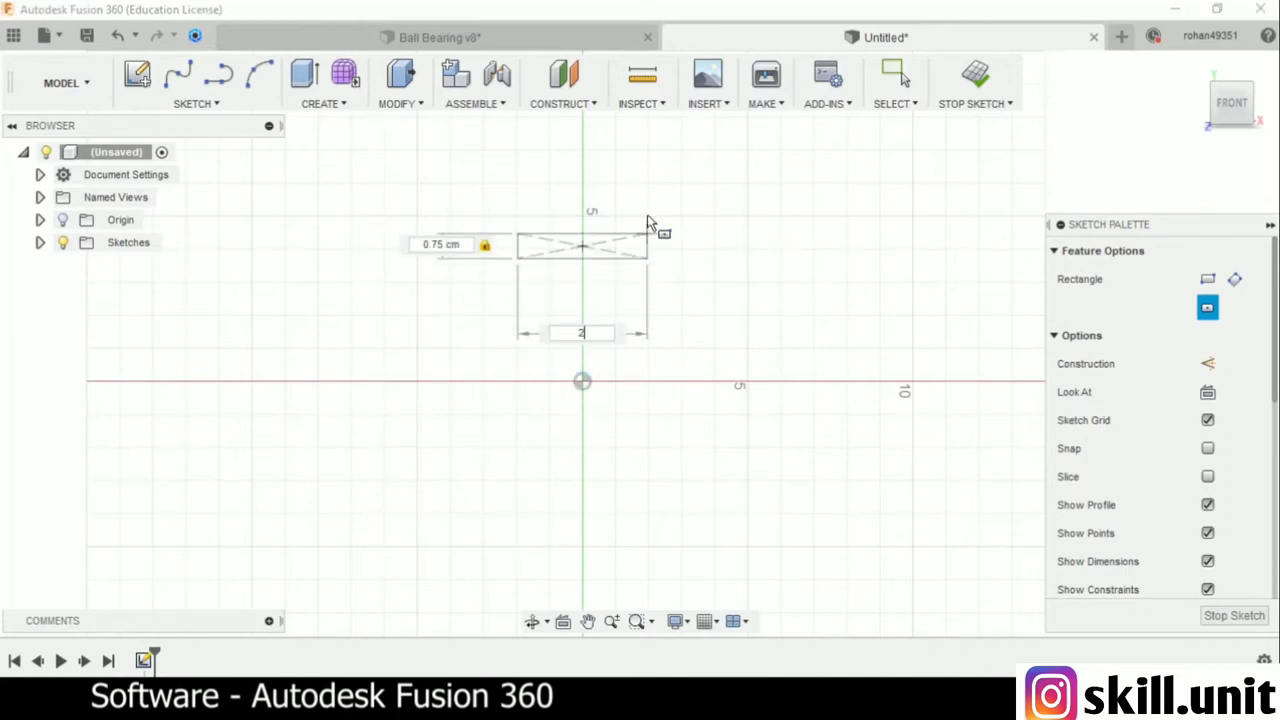
pyautogui.write('.5')
pyautogui.press('Return')
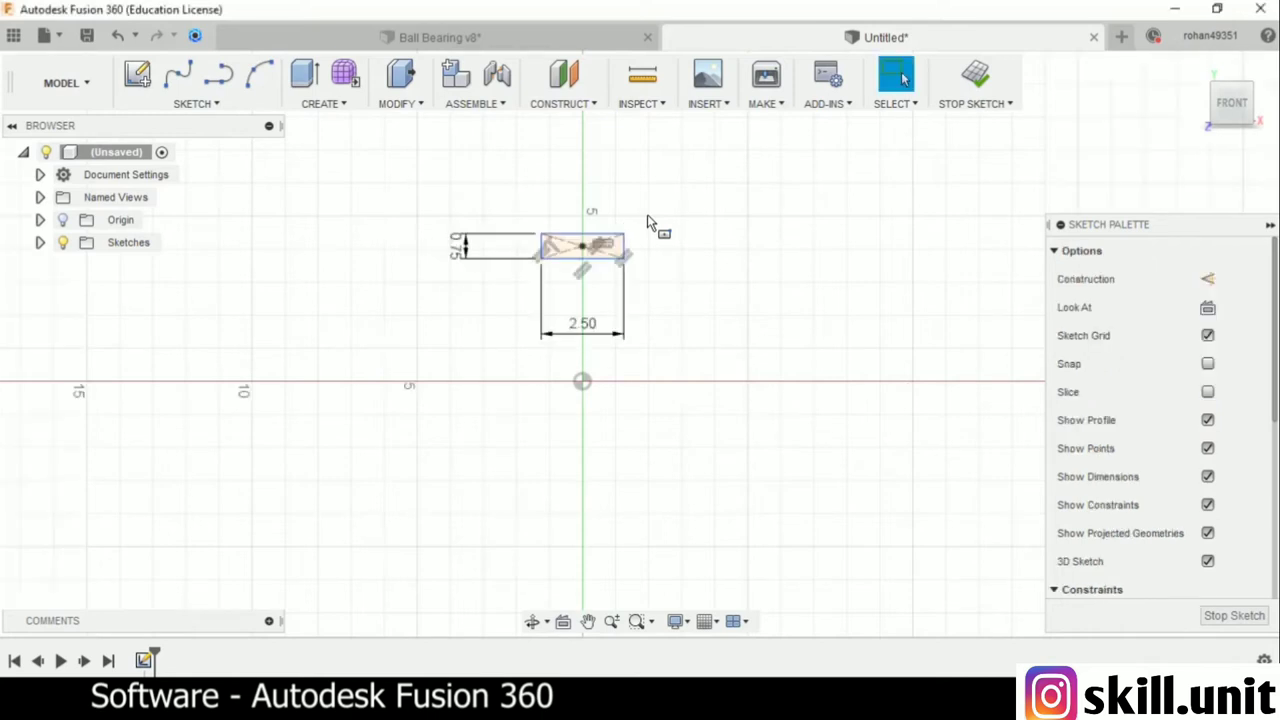
pyautogui.scroll(2, 647, 222)
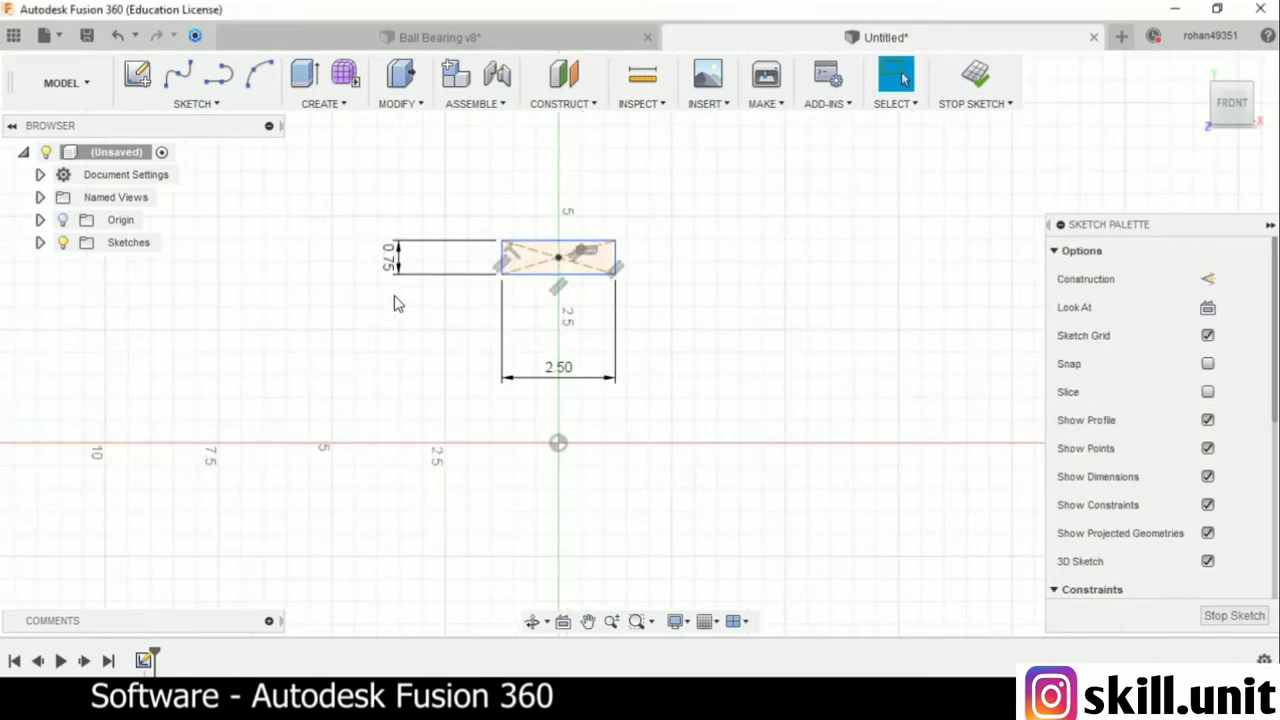
# - Draw a second 2.50 × 0.75 centre rectangle below the first one
pyautogui.press('r')
pyautogui.click(1207, 307)
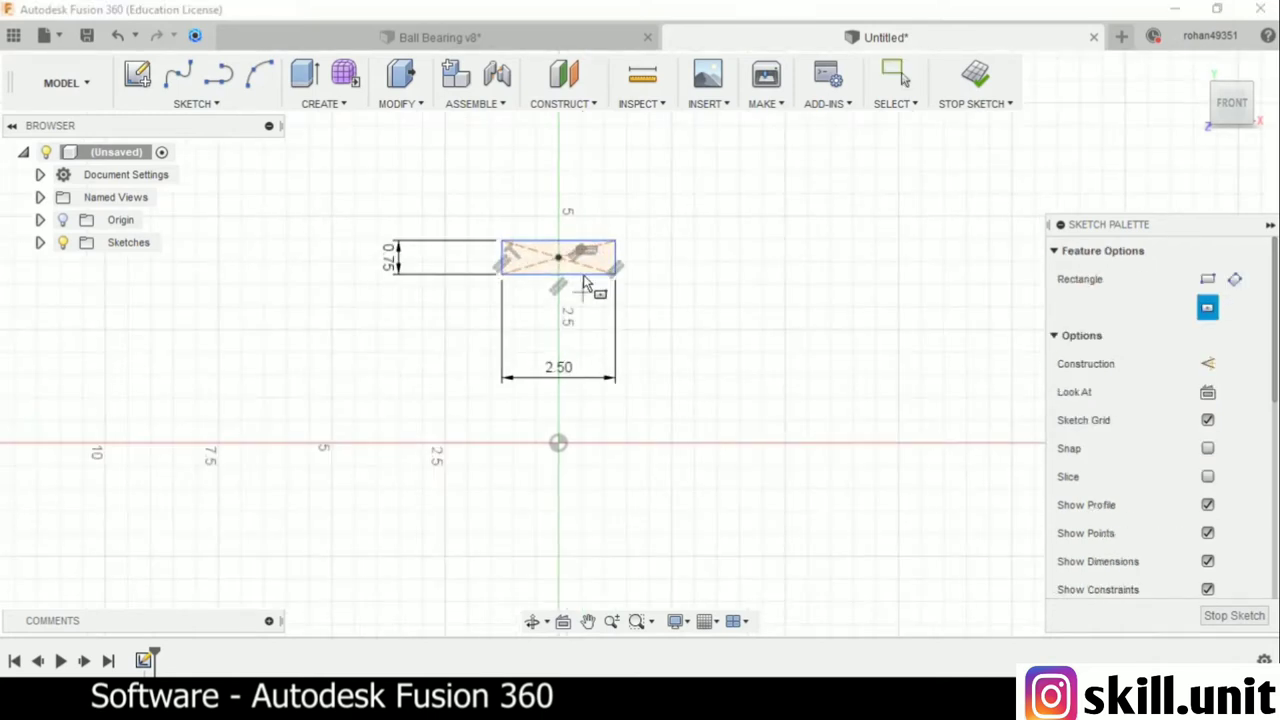
pyautogui.click(558, 344)
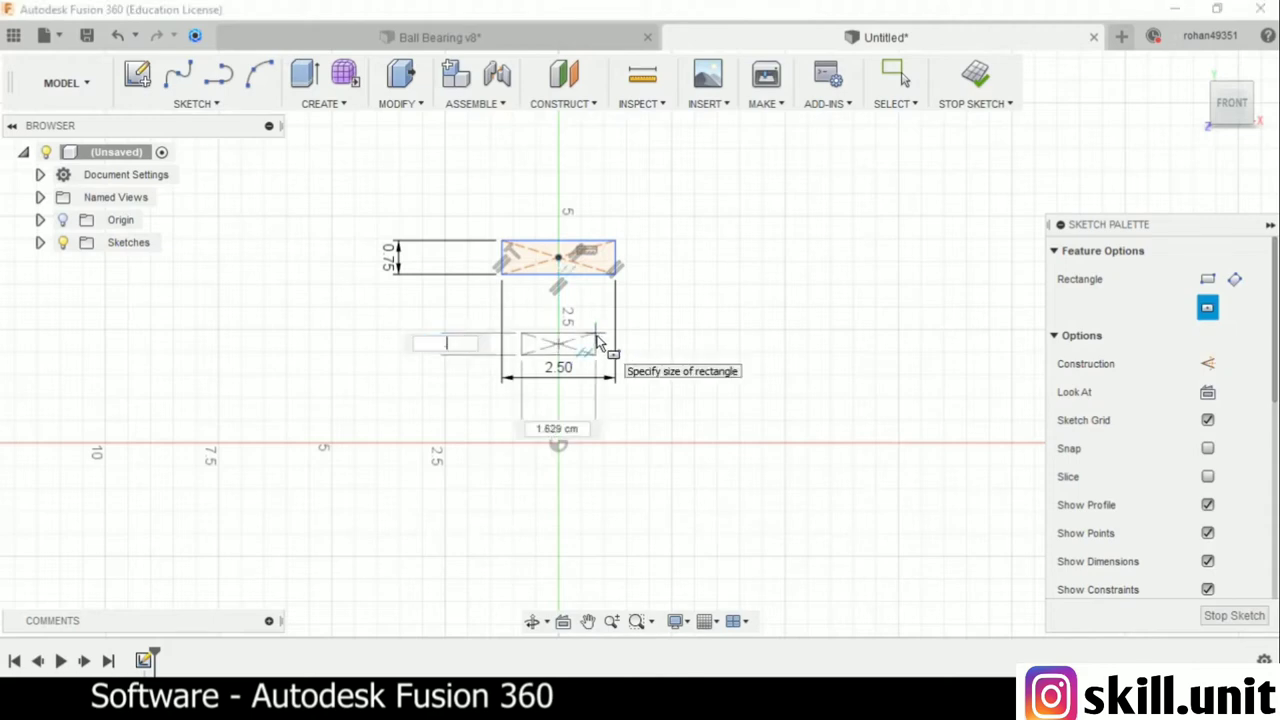
pyautogui.write('75')
pyautogui.press('Tab')
pyautogui.write('2.5')
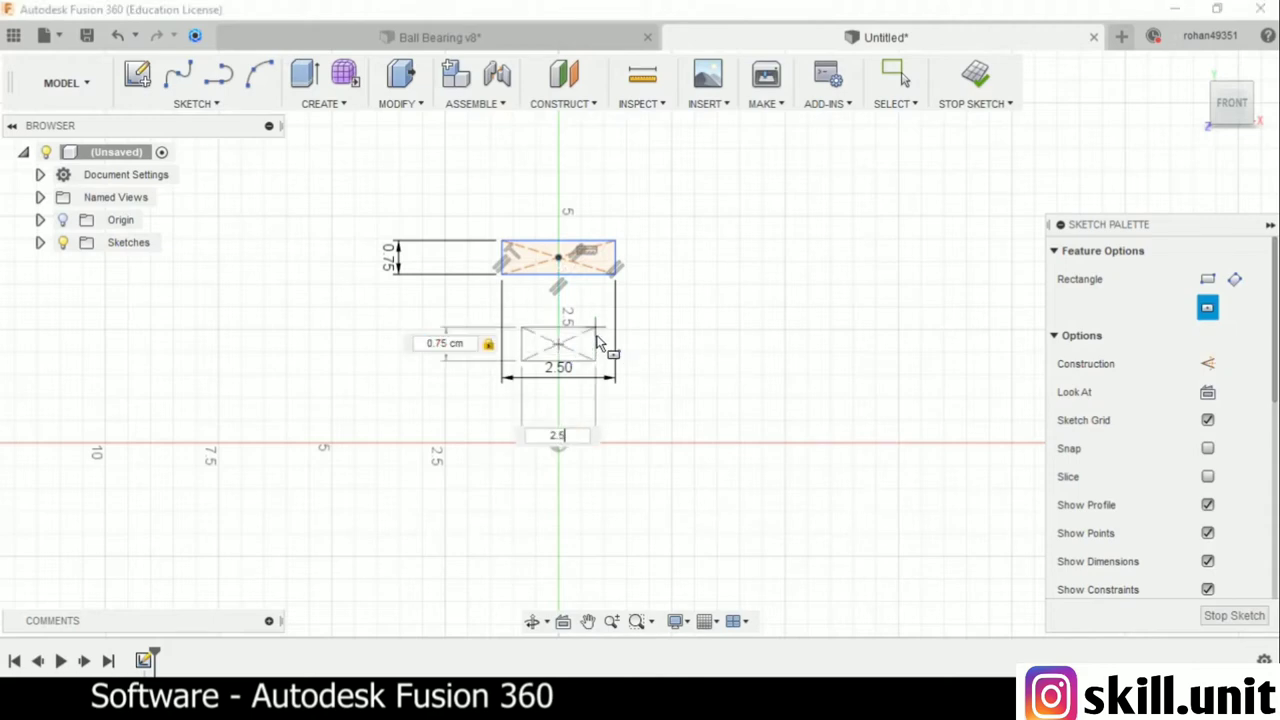
pyautogui.press('Return')
pyautogui.scroll(2, 597, 343)
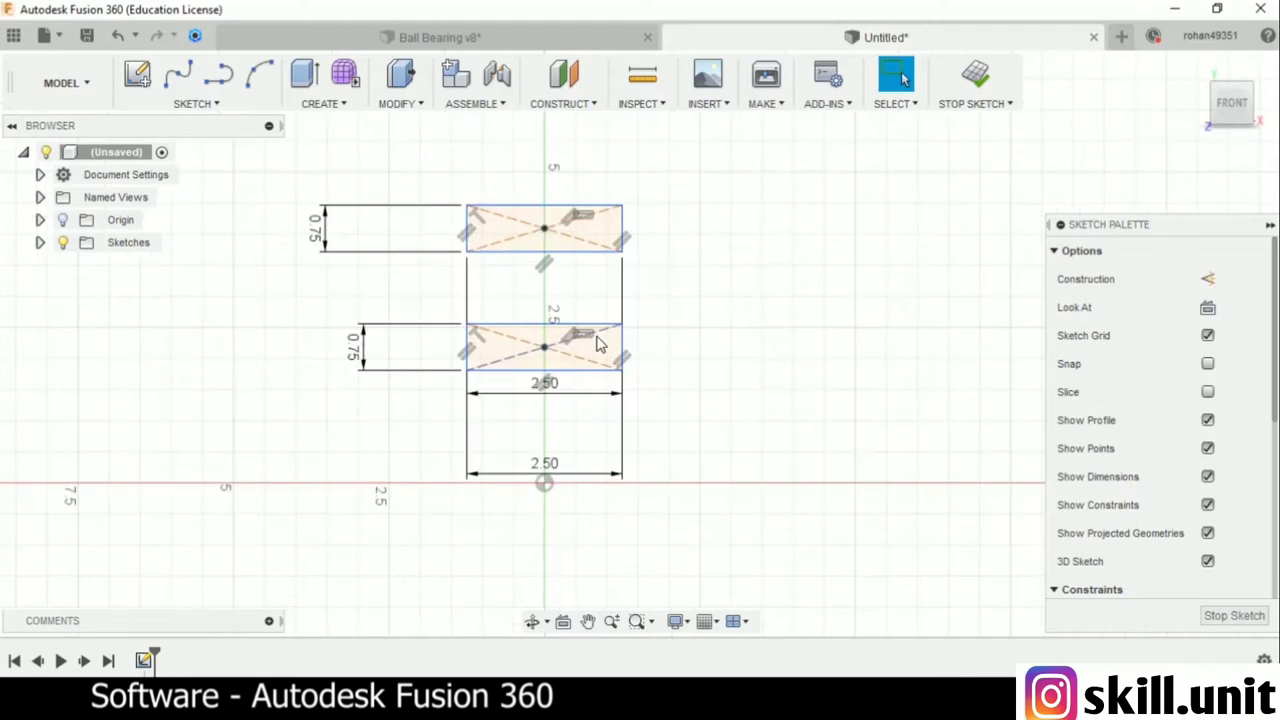
# - Draw a Ø1.75 centre-diameter circle between the two rectangles
pyautogui.press('c')
pyautogui.click(160, 103)
pyautogui.moveTo(151, 190)
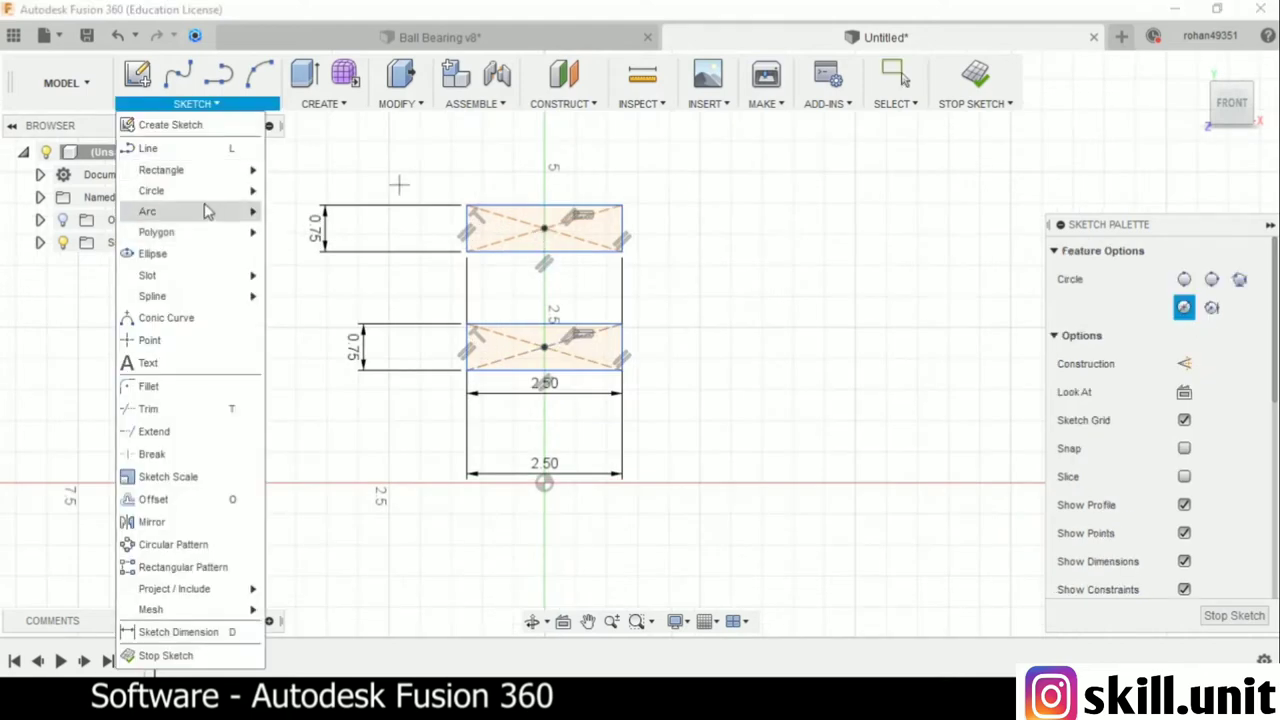
pyautogui.click(328, 196)
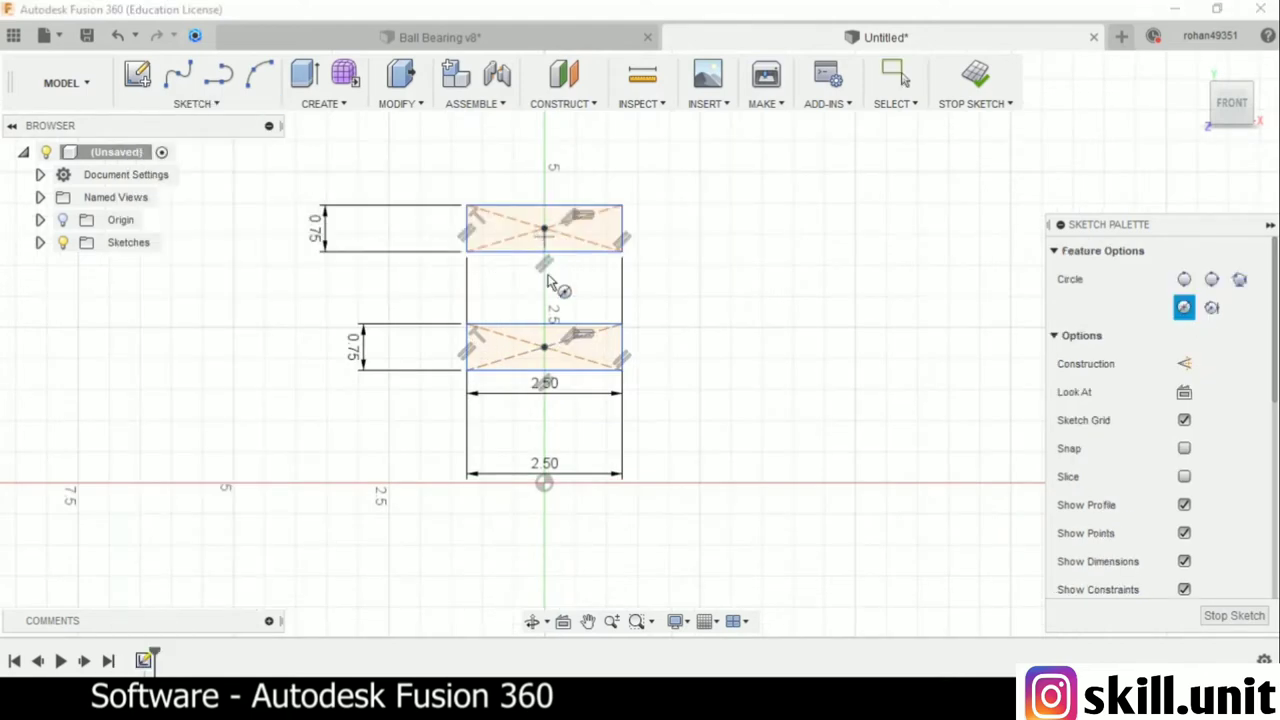
pyautogui.click(543, 291)
pyautogui.write('1.75')
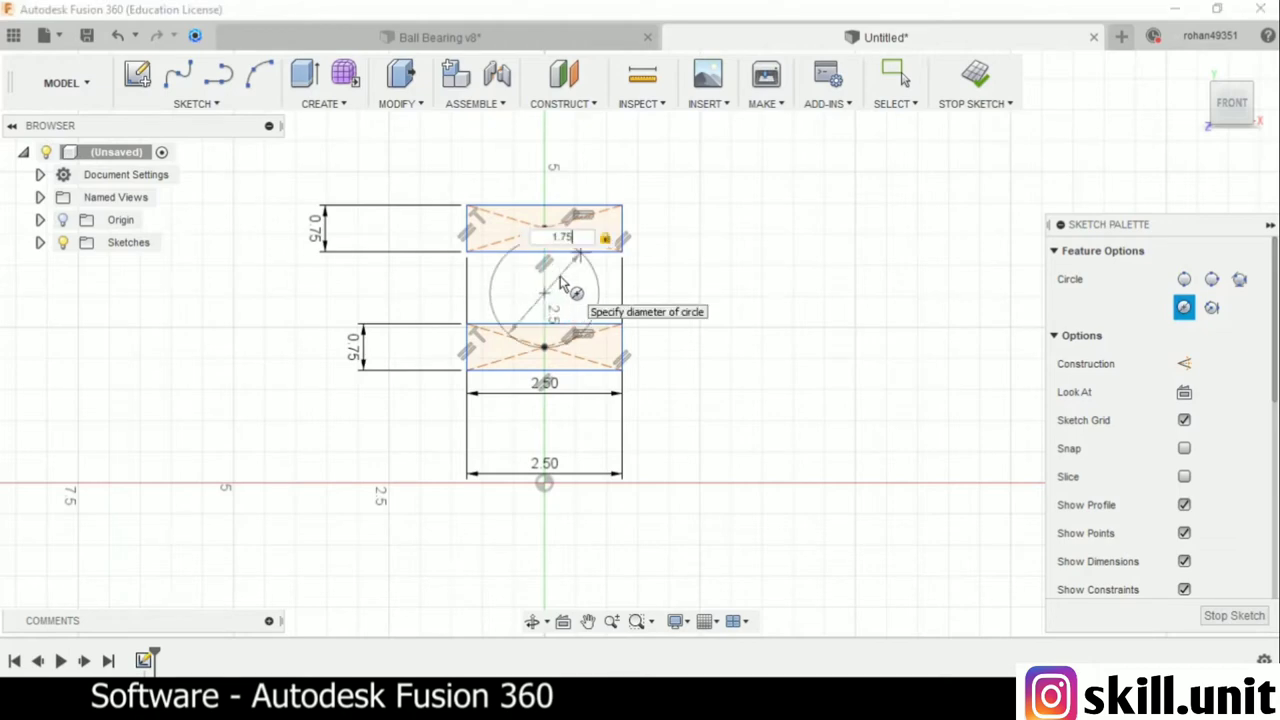
pyautogui.press('Return')
pyautogui.scroll(3, 561, 285)
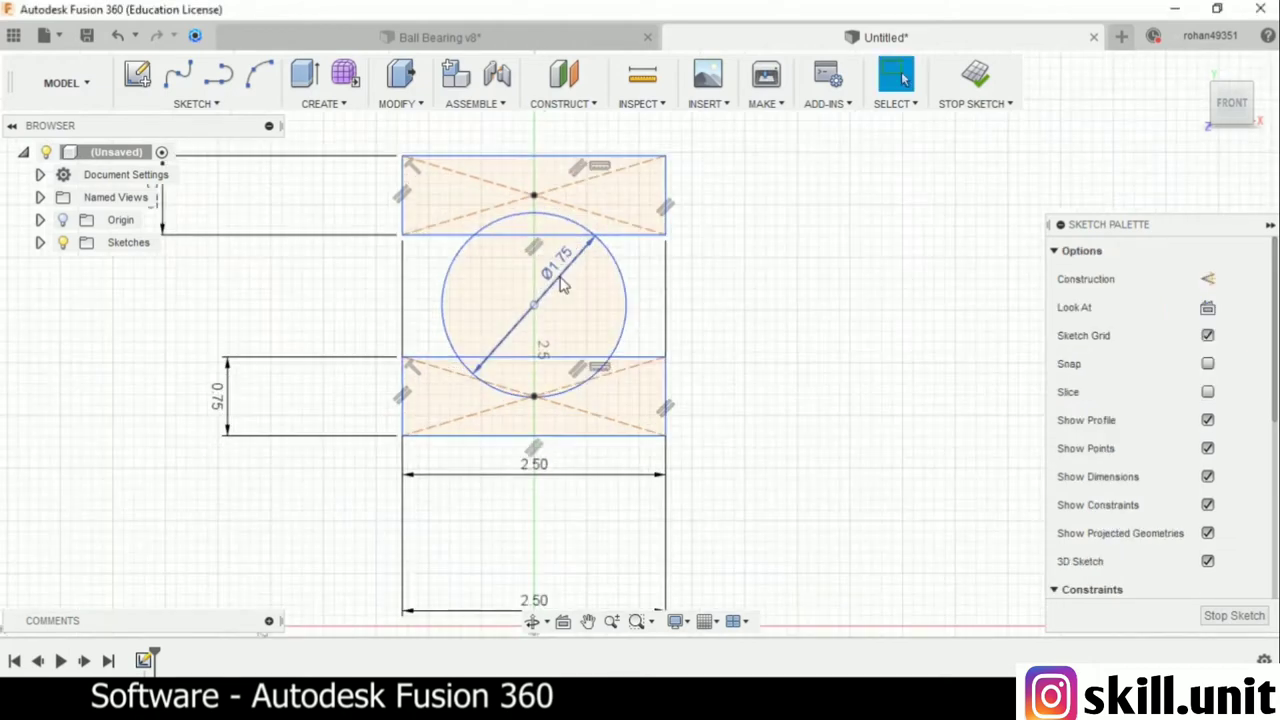
# - Dimension the rectangles 6.00 above the origin
pyautogui.click(162, 108)
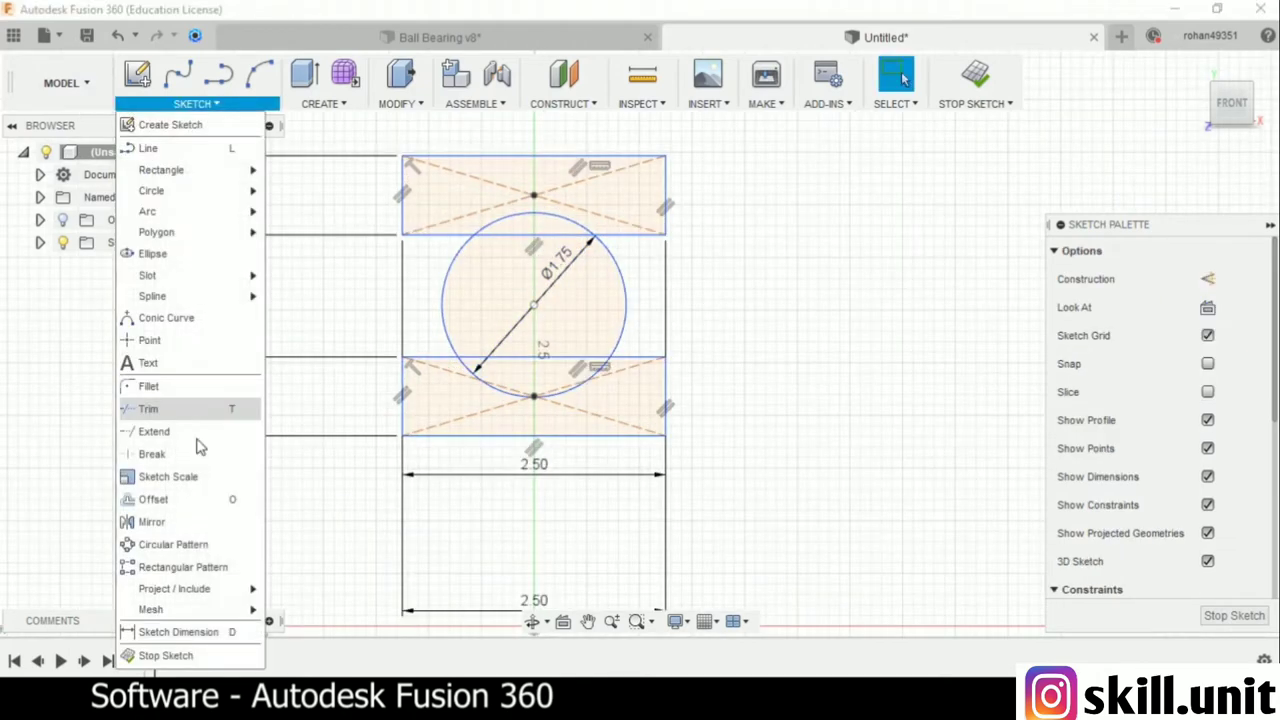
pyautogui.click(192, 628)
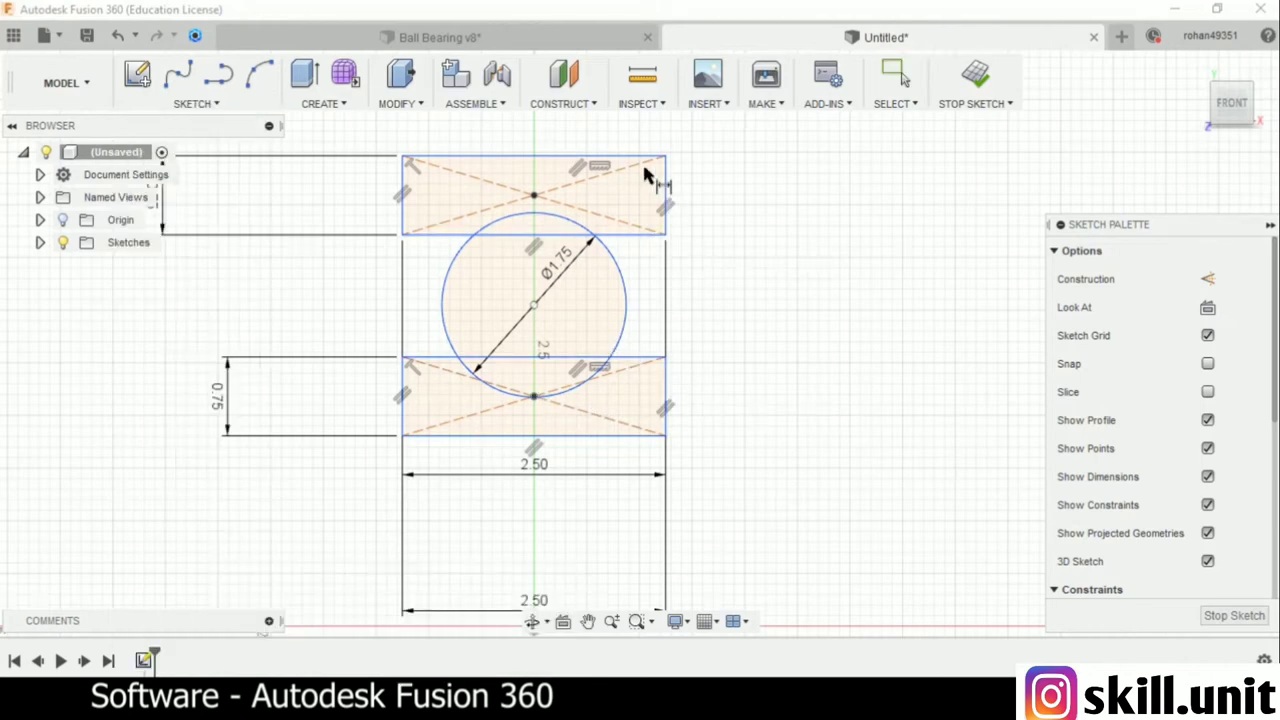
pyautogui.scroll(-2, 666, 278)
pyautogui.moveTo(629, 506); pyautogui.dragTo(614, 391, button='middle')
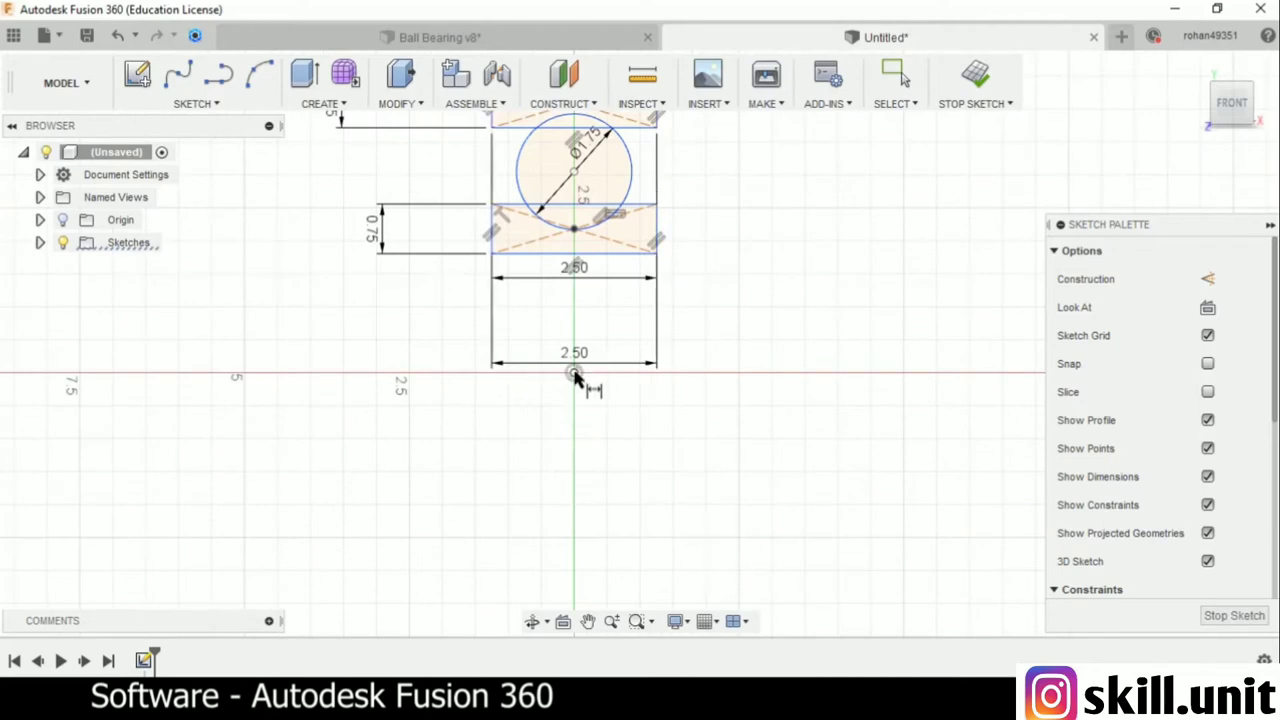
pyautogui.click(574, 373)
pyautogui.click(762, 325)
pyautogui.write('6')
pyautogui.press('Return')
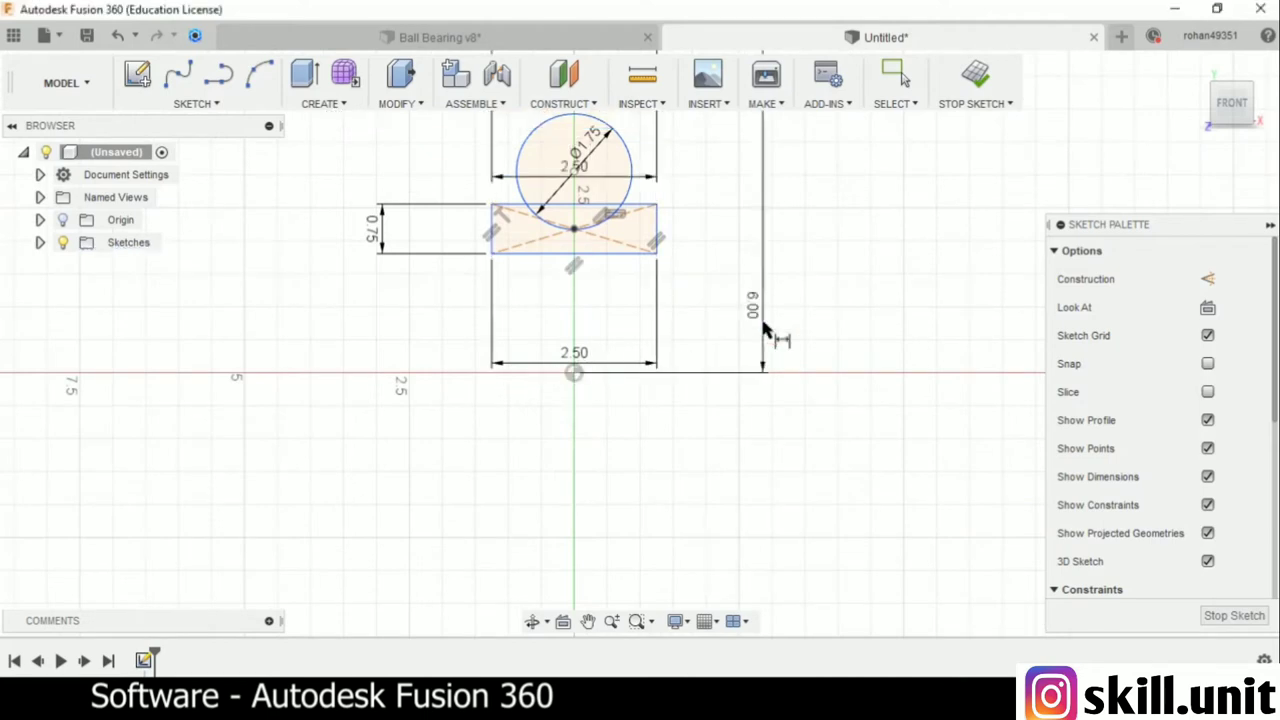
# - Dimension the two rectangle centres 2.00 apart
pyautogui.moveTo(666, 314); pyautogui.dragTo(671, 566, button='middle')
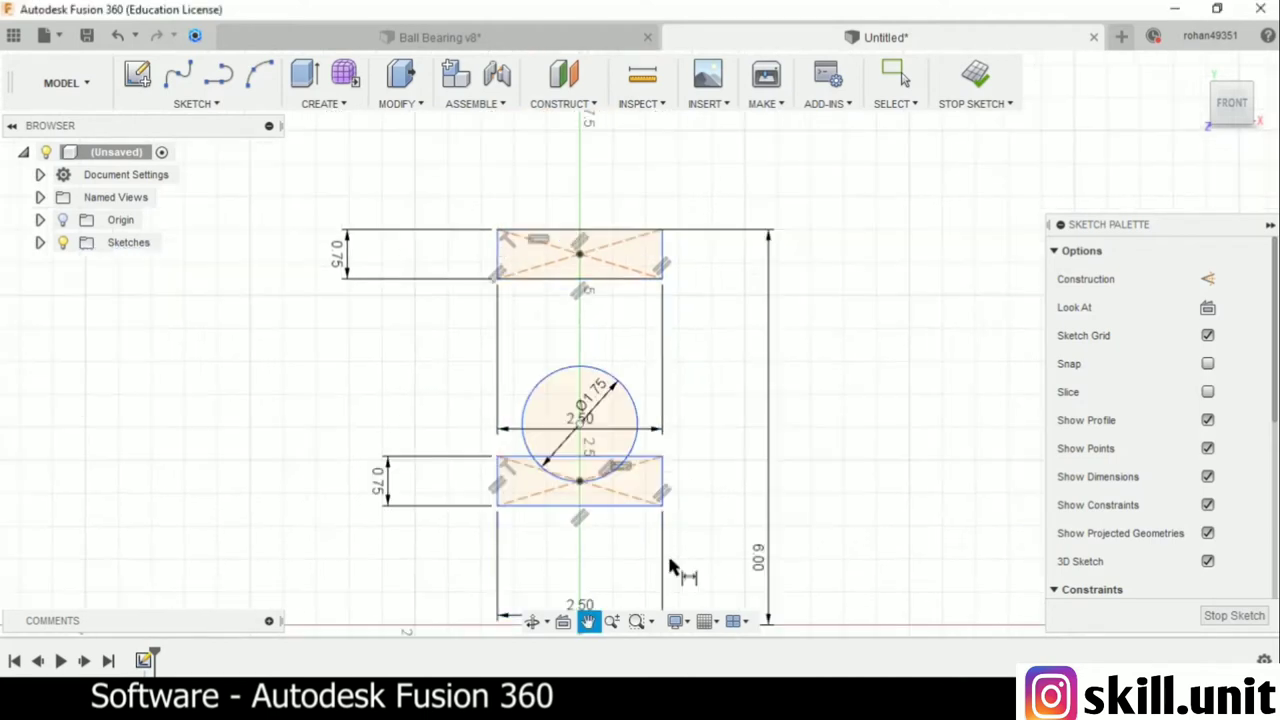
pyautogui.click(580, 255)
pyautogui.click(579, 482)
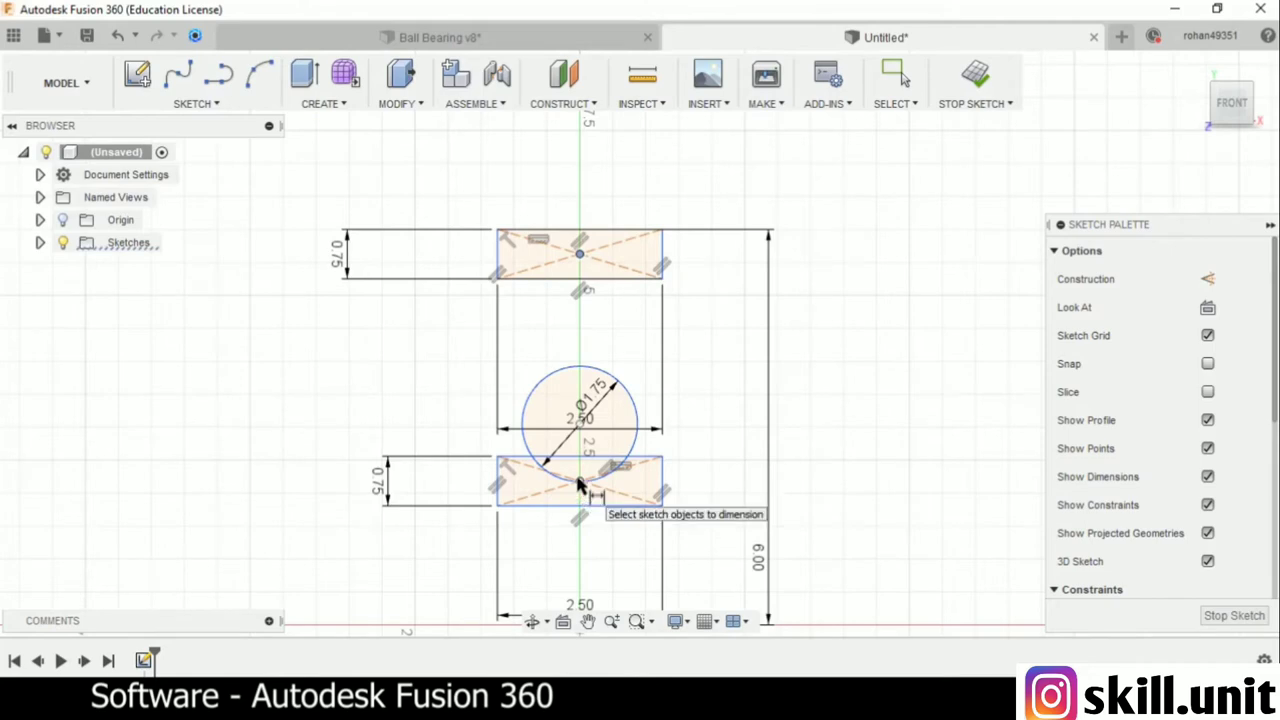
pyautogui.click(731, 457)
pyautogui.write('2')
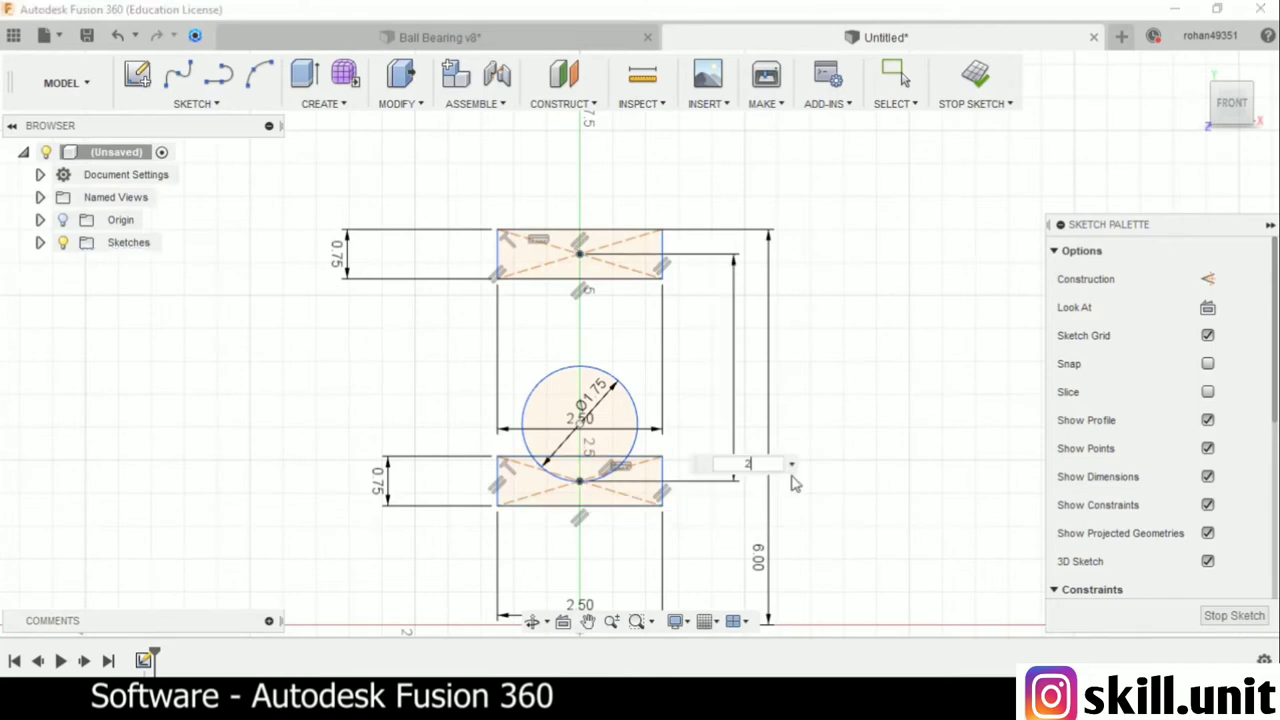
pyautogui.press('Return')
pyautogui.scroll(3, 650, 420)
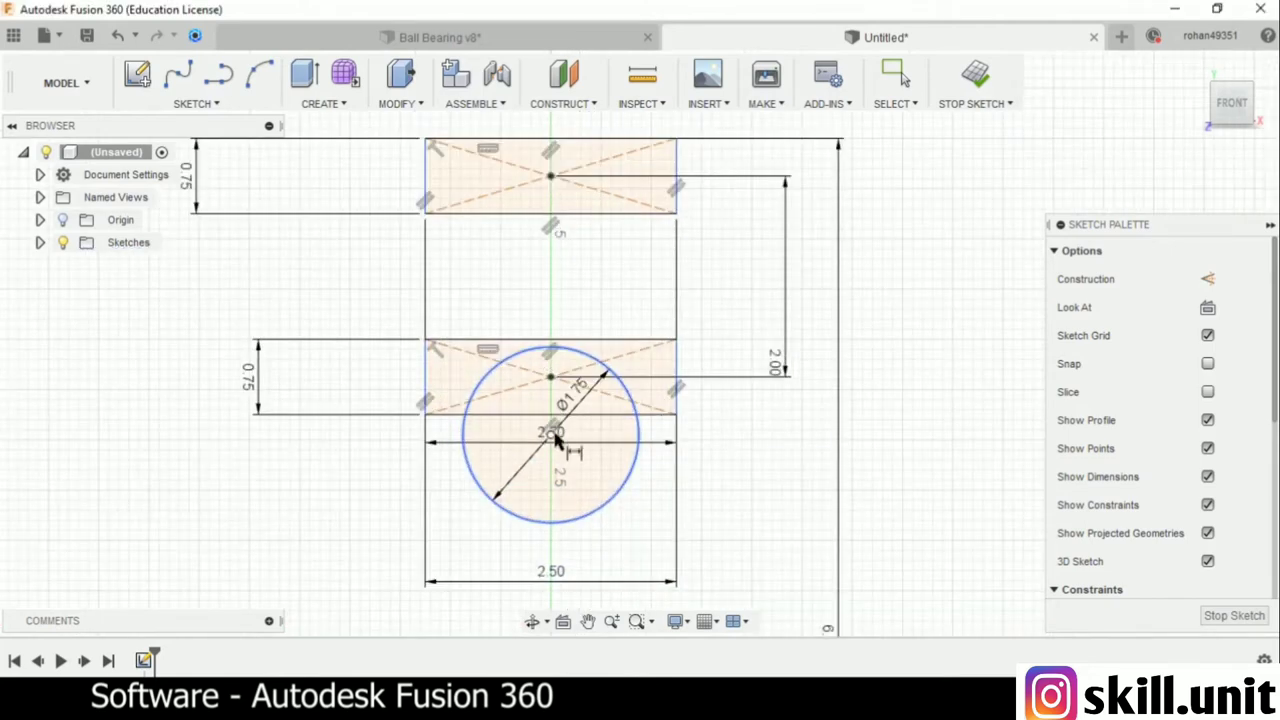
# - Move the circle up and dimension its centre 1.00 from the rectangle centre
pyautogui.press('Escape')
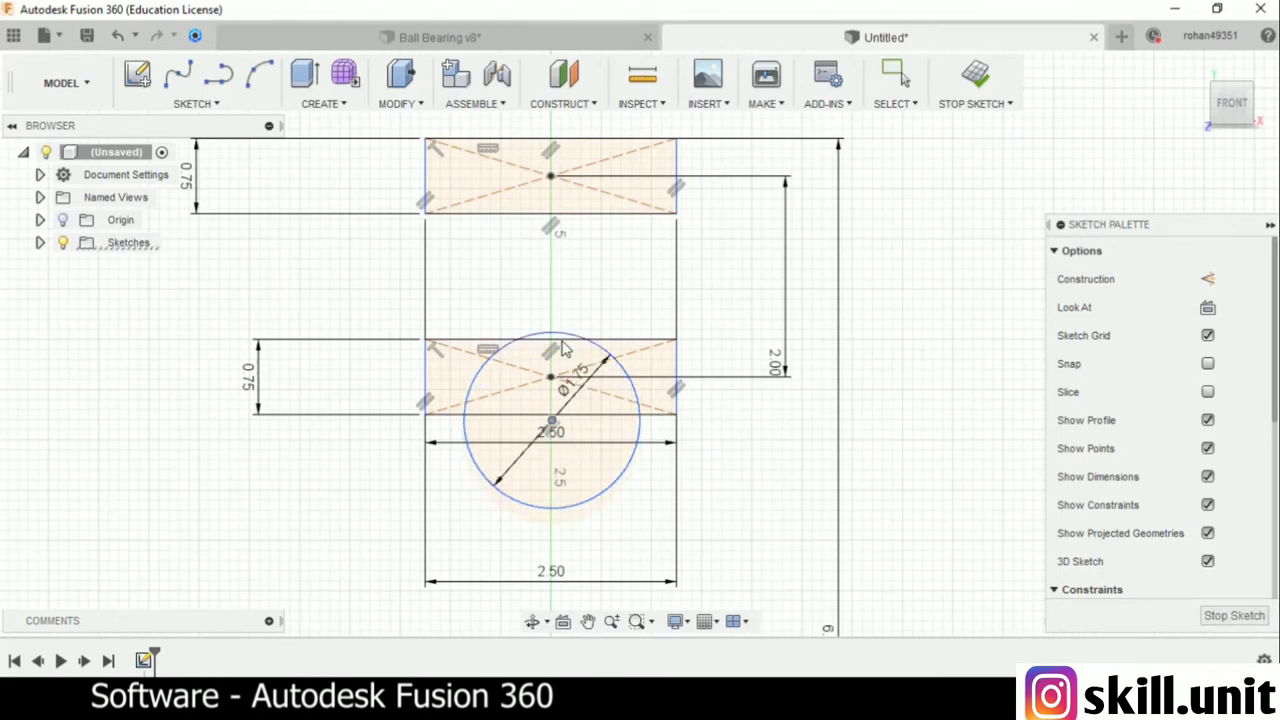
pyautogui.moveTo(553, 442)
pyautogui.mouseDown()
pyautogui.moveTo(553, 183)
pyautogui.moveTo(553, 259)
pyautogui.mouseUp()
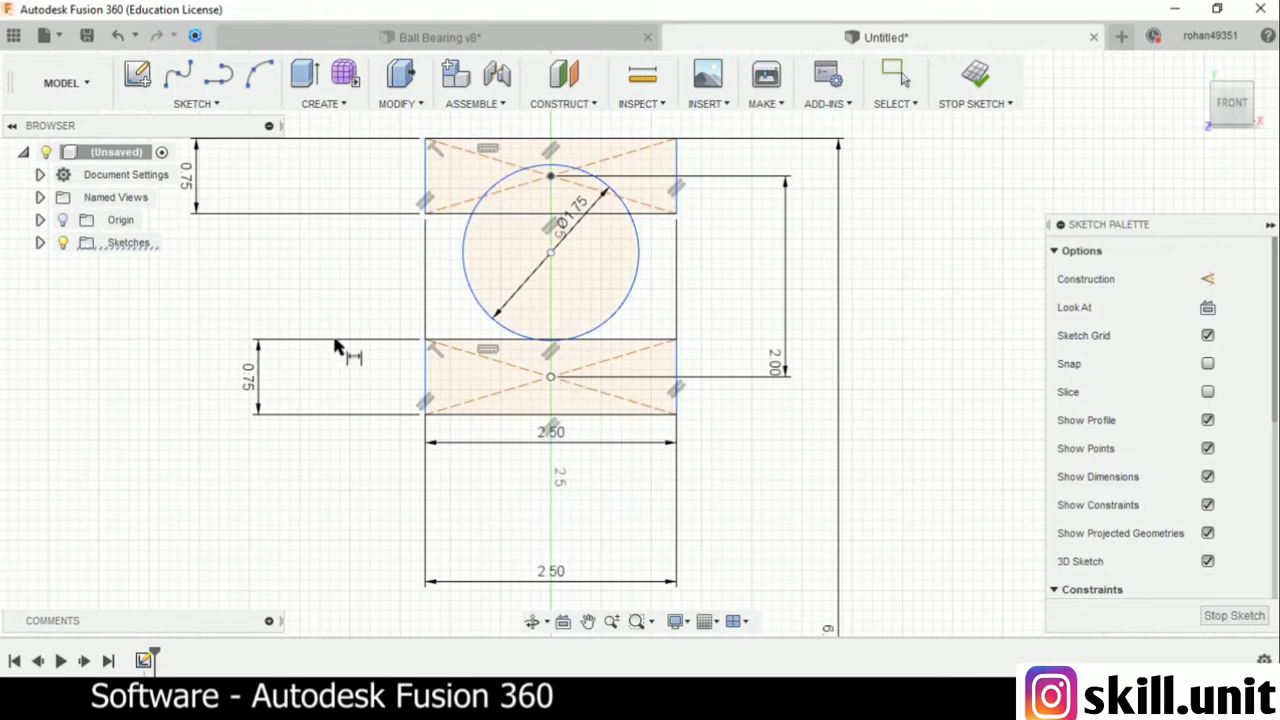
pyautogui.click(363, 292)
pyautogui.write('1.236752')
pyautogui.press('Return')
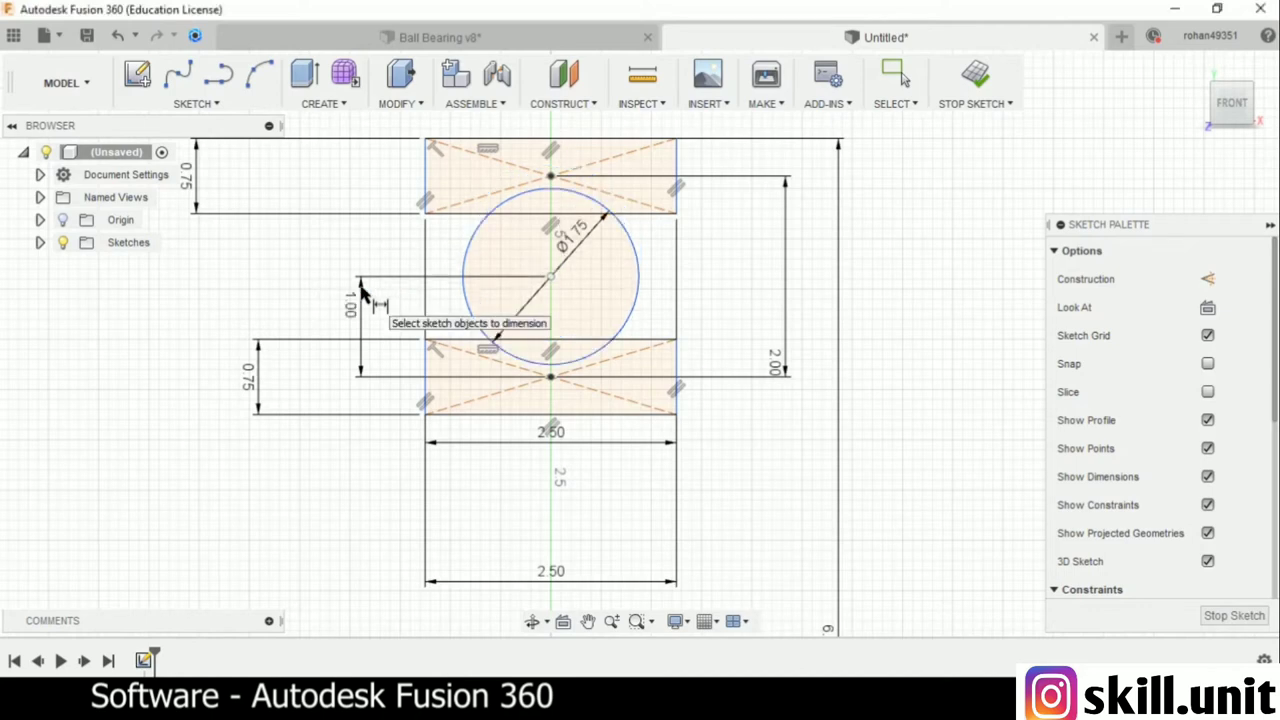
# - Draw a vertical line through the rectangle centres and finish the sketch
pyautogui.click(196, 103)
pyautogui.click(222, 148)
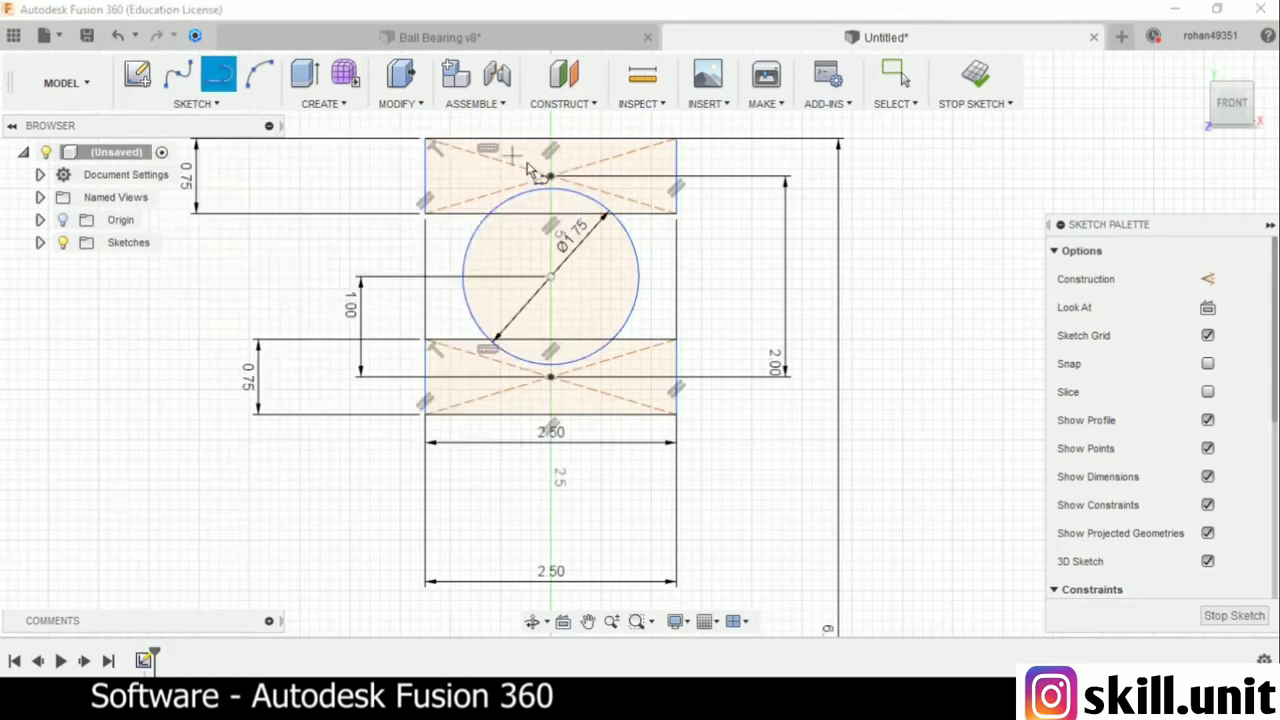
pyautogui.click(551, 177)
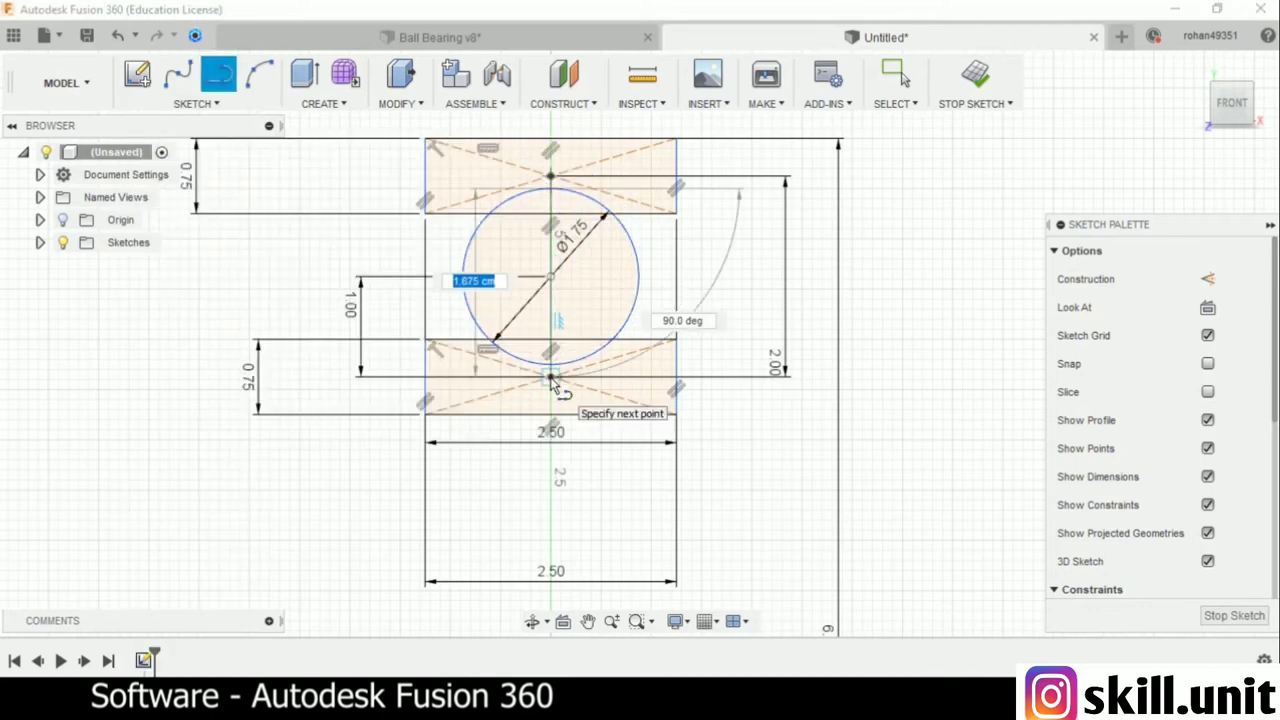
pyautogui.click(551, 376)
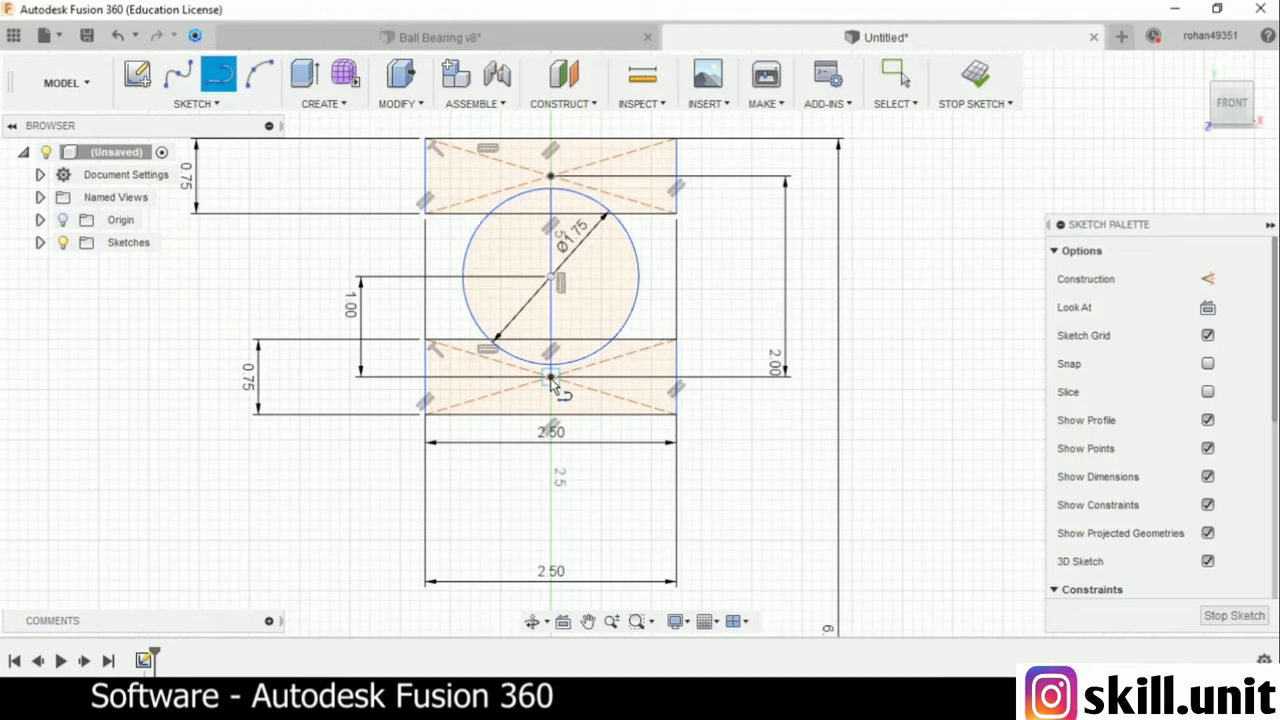
pyautogui.click(975, 78)
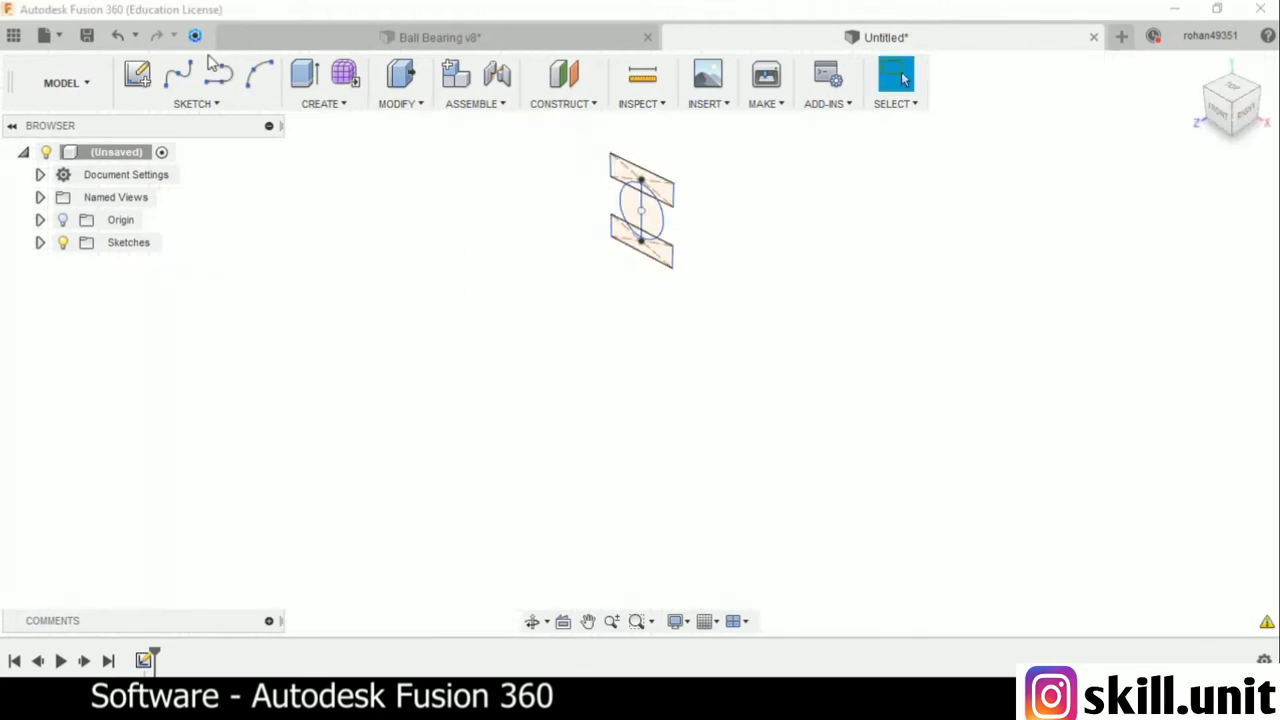
# - Revolve both race profiles 360° around the central axis into two rings
pyautogui.click(318, 104)
pyautogui.click(345, 193)
pyautogui.click(618, 190)
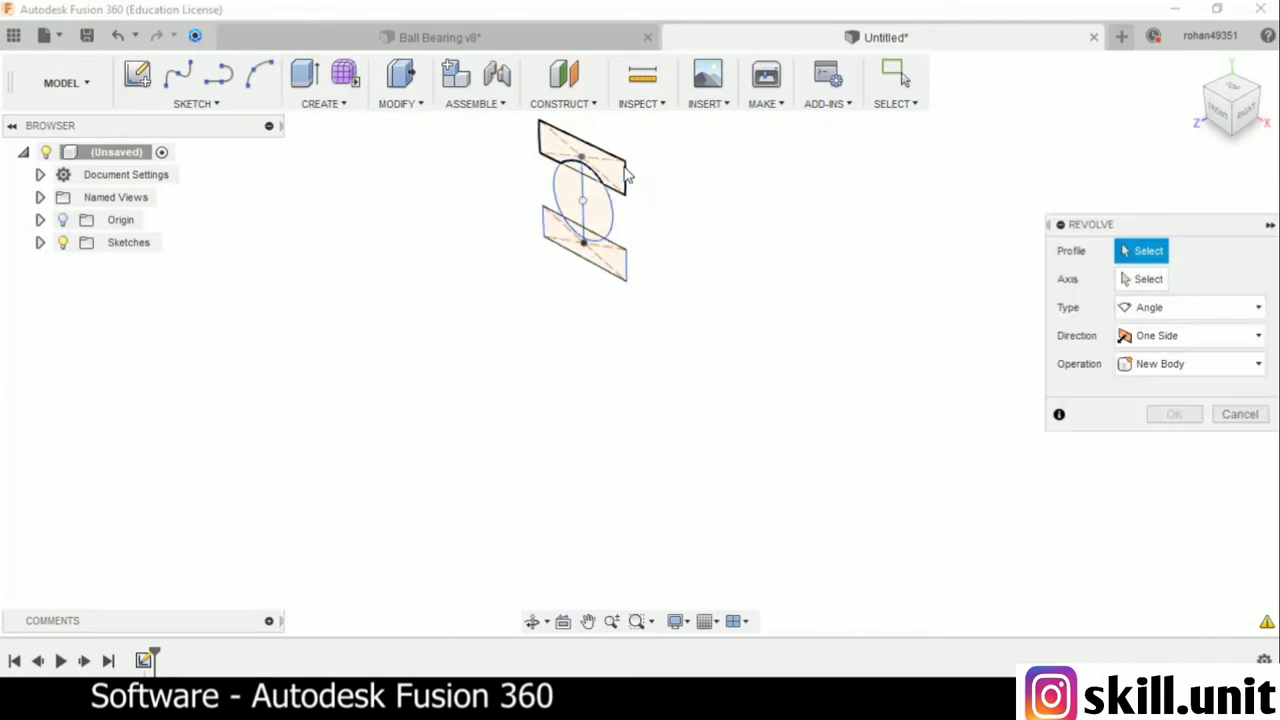
pyautogui.click(618, 263)
pyautogui.click(1145, 279)
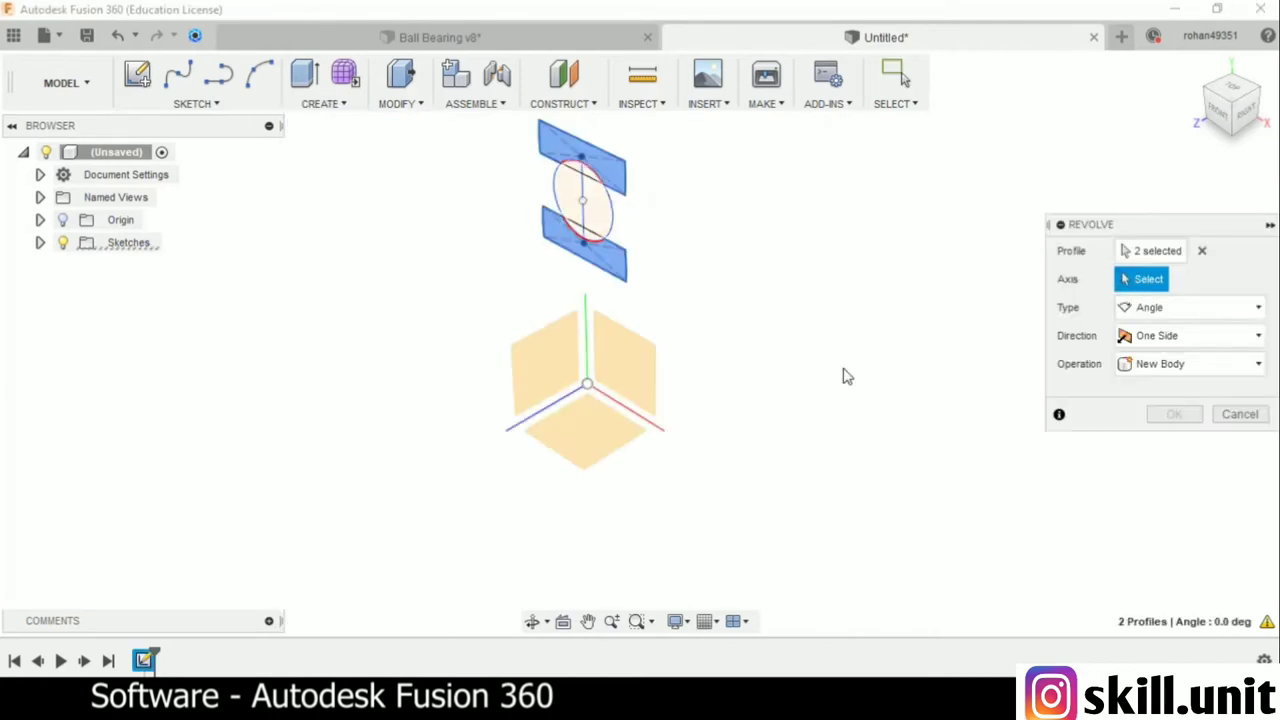
pyautogui.click(638, 416)
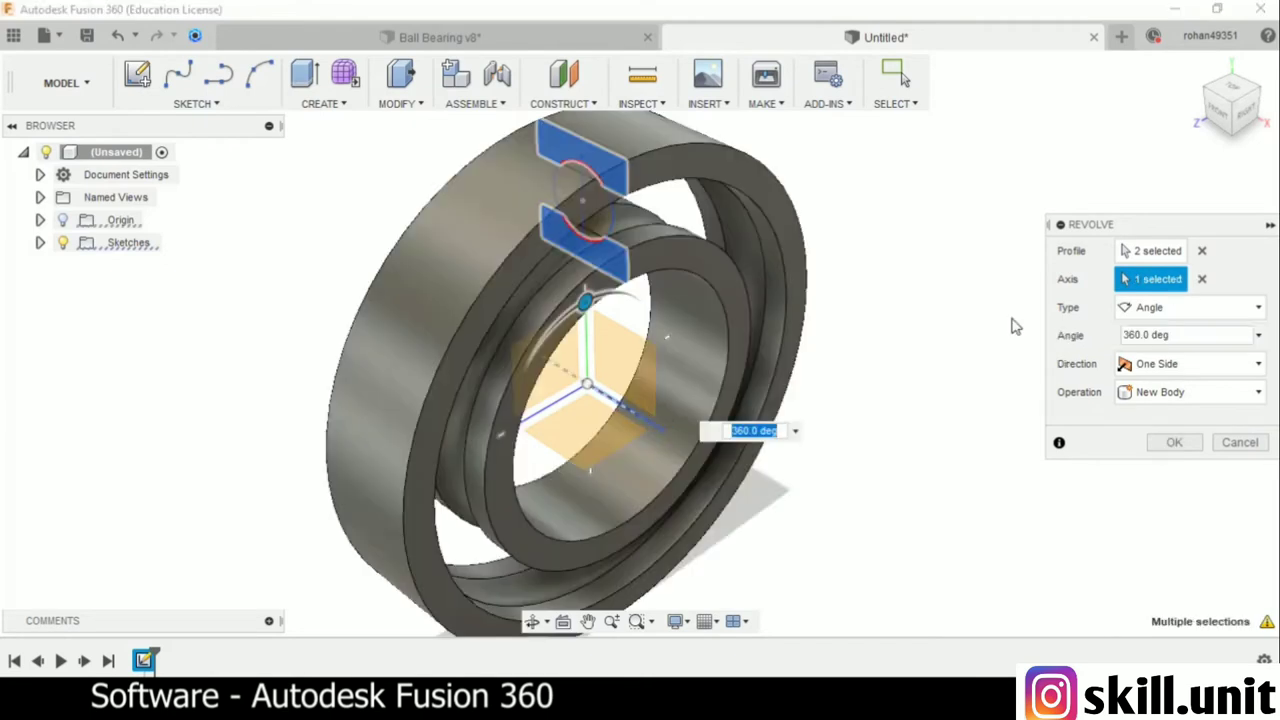
pyautogui.click(1175, 444)
pyautogui.keyDown('shift'); pyautogui.moveTo(974, 434); pyautogui.dragTo(976, 402, button='middle'); pyautogui.keyUp('shift')
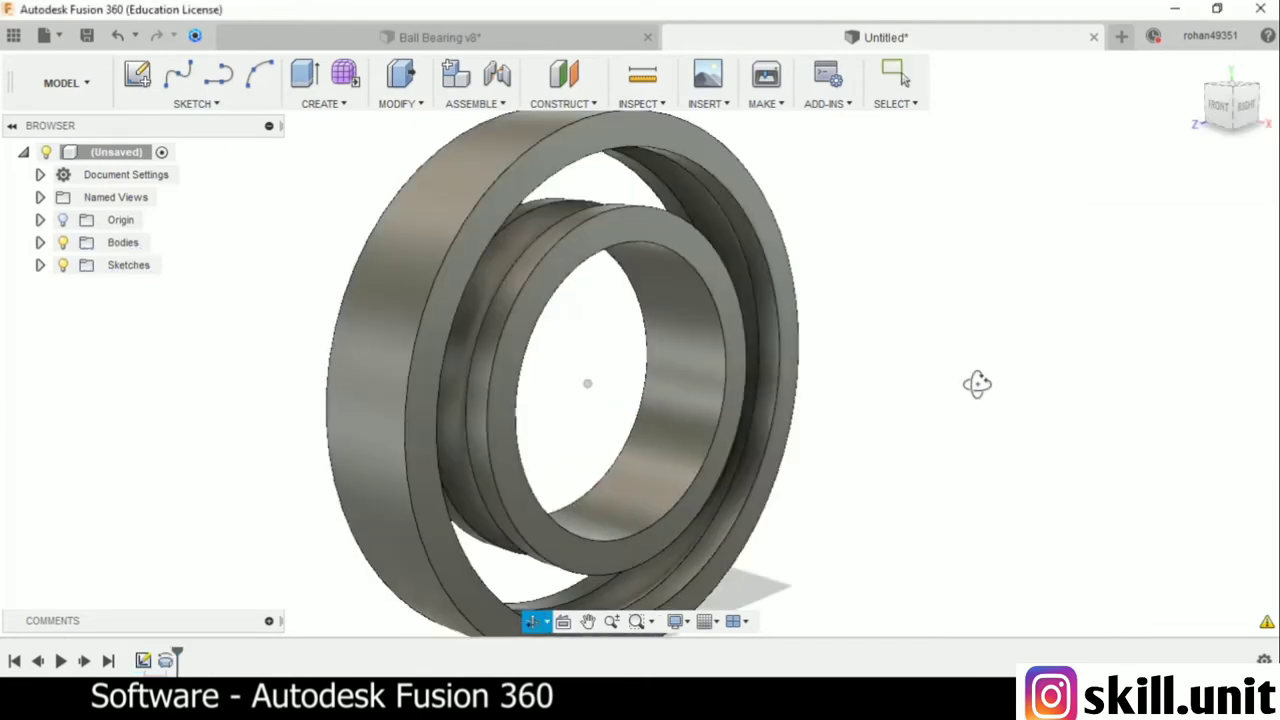
# - Show the sketch again and revolve the ball profile around the axis into a ball
pyautogui.click(40, 265)
pyautogui.click(82, 290)
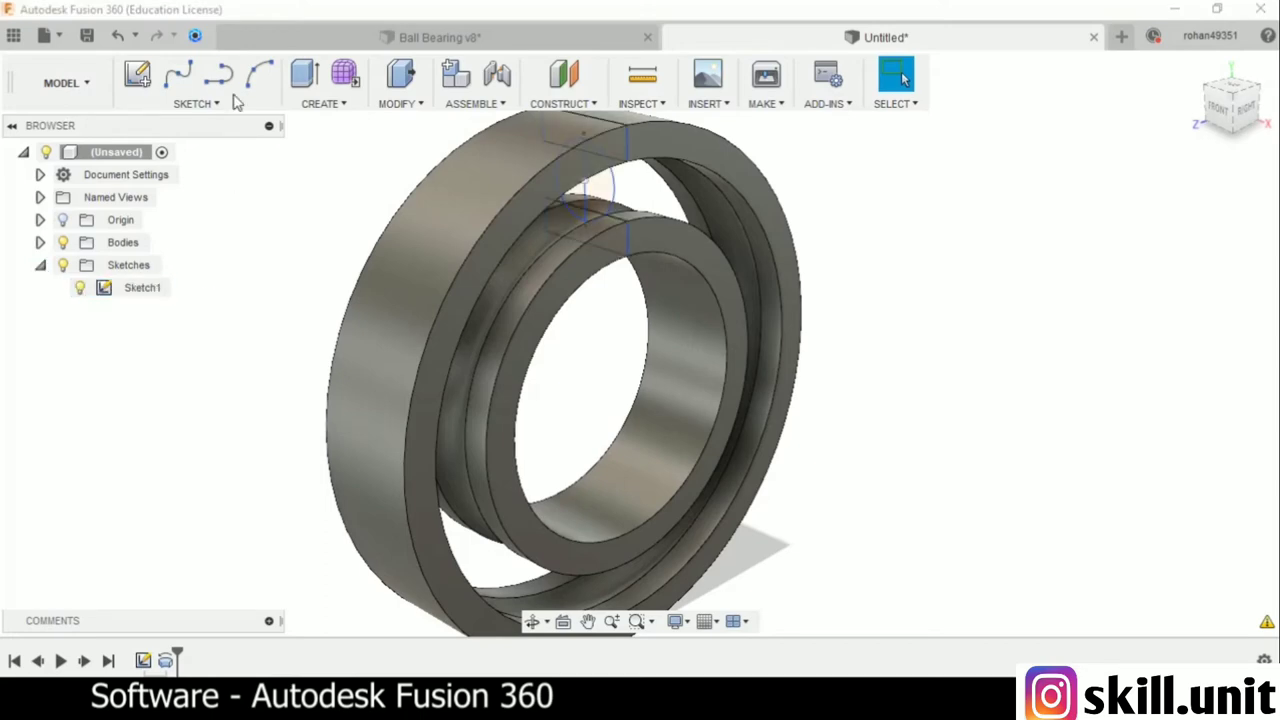
pyautogui.click(320, 104)
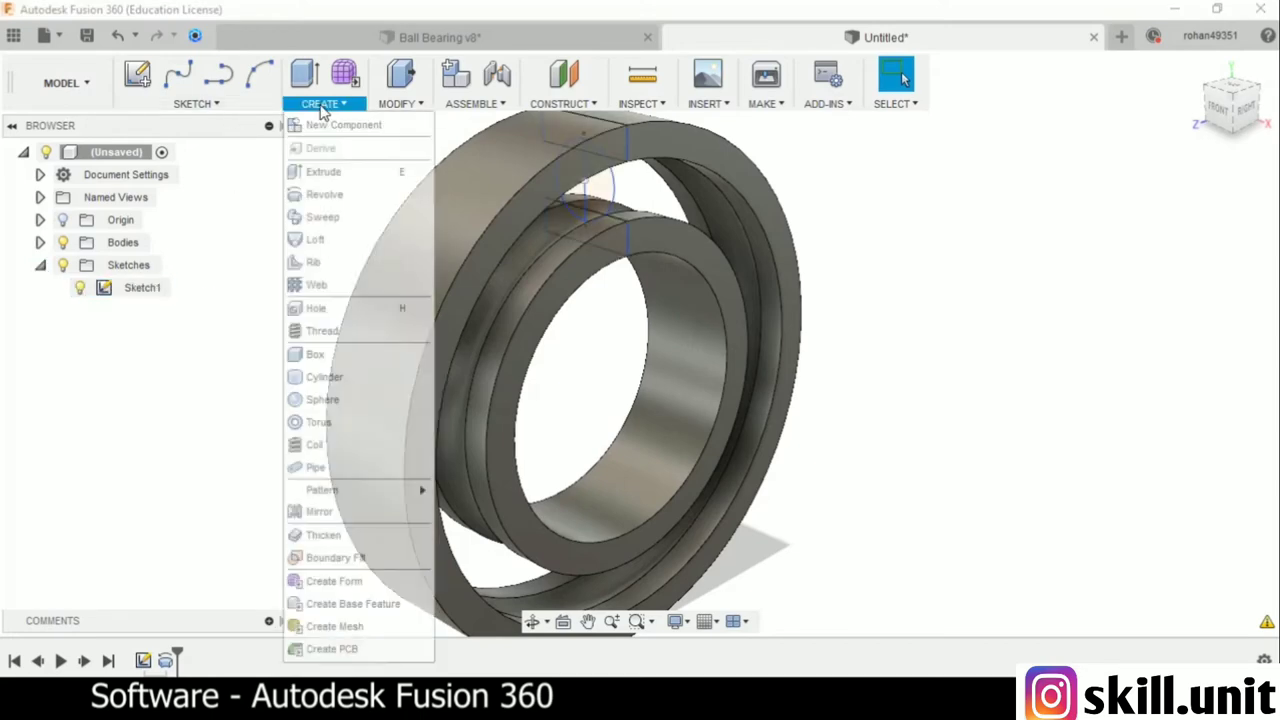
pyautogui.click(320, 195)
pyautogui.click(592, 155)
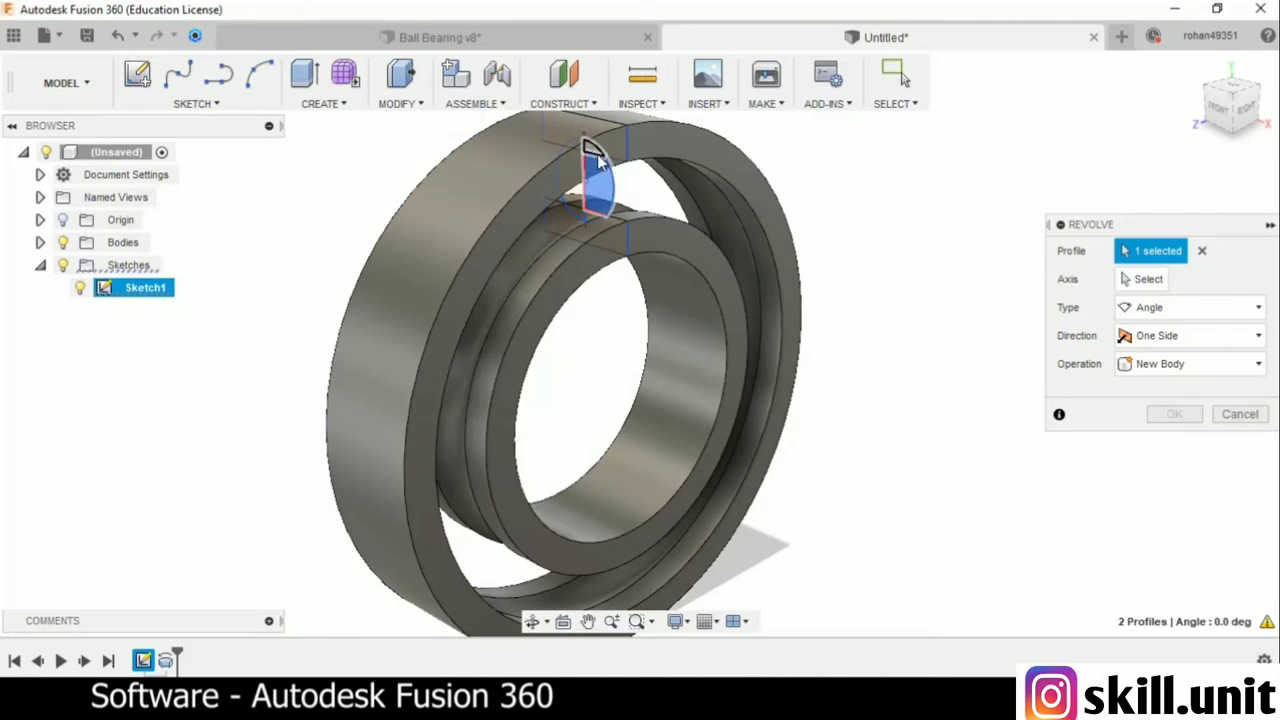
pyautogui.click(595, 158)
pyautogui.click(588, 192)
pyautogui.click(1141, 279)
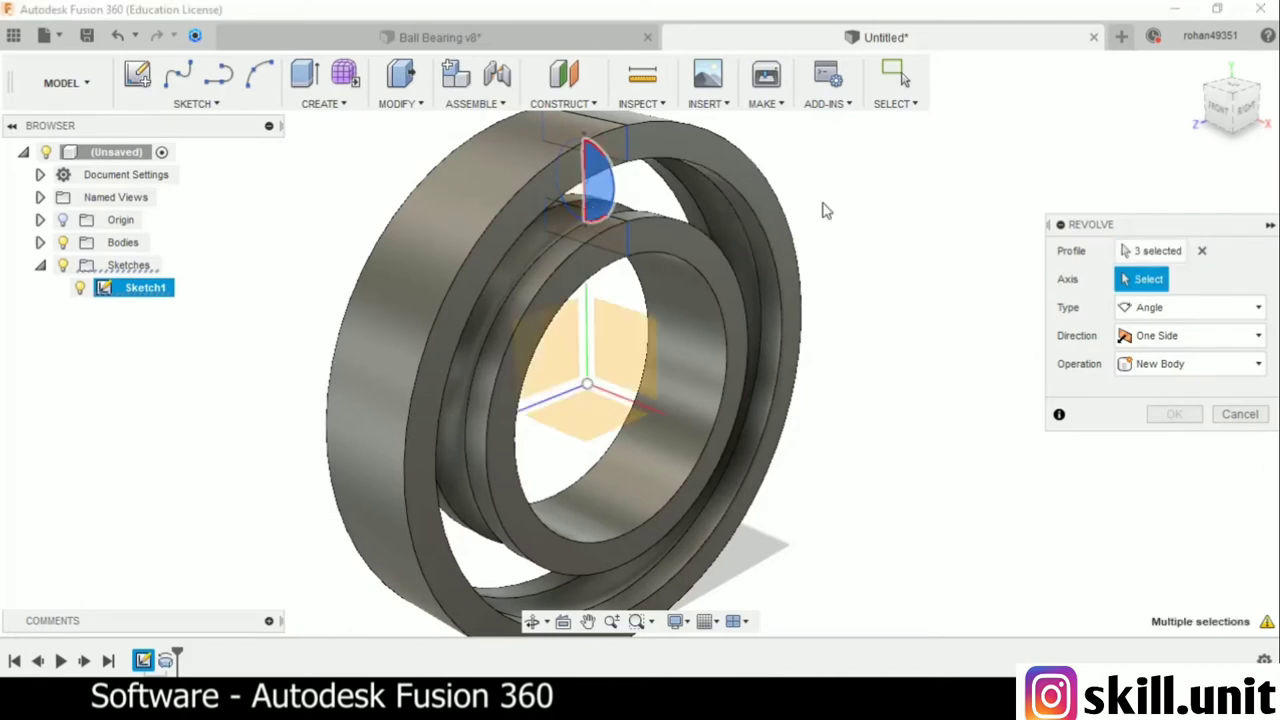
pyautogui.click(588, 197)
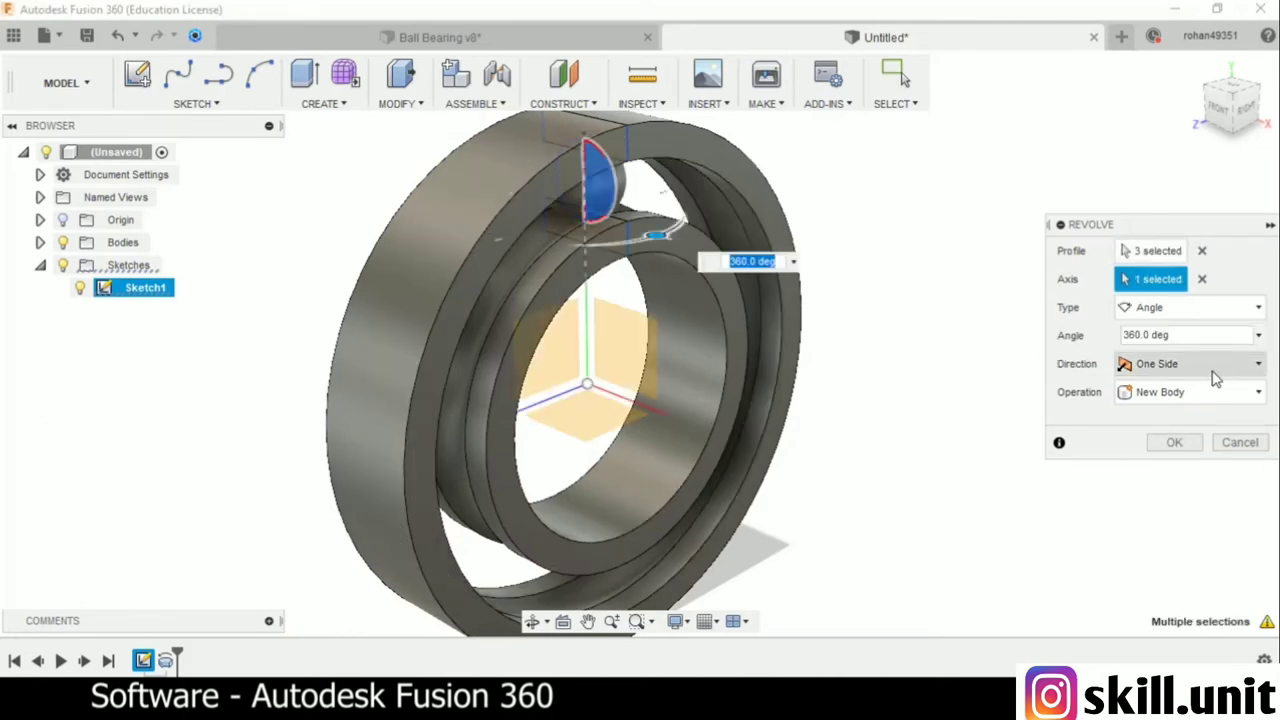
pyautogui.click(1187, 441)
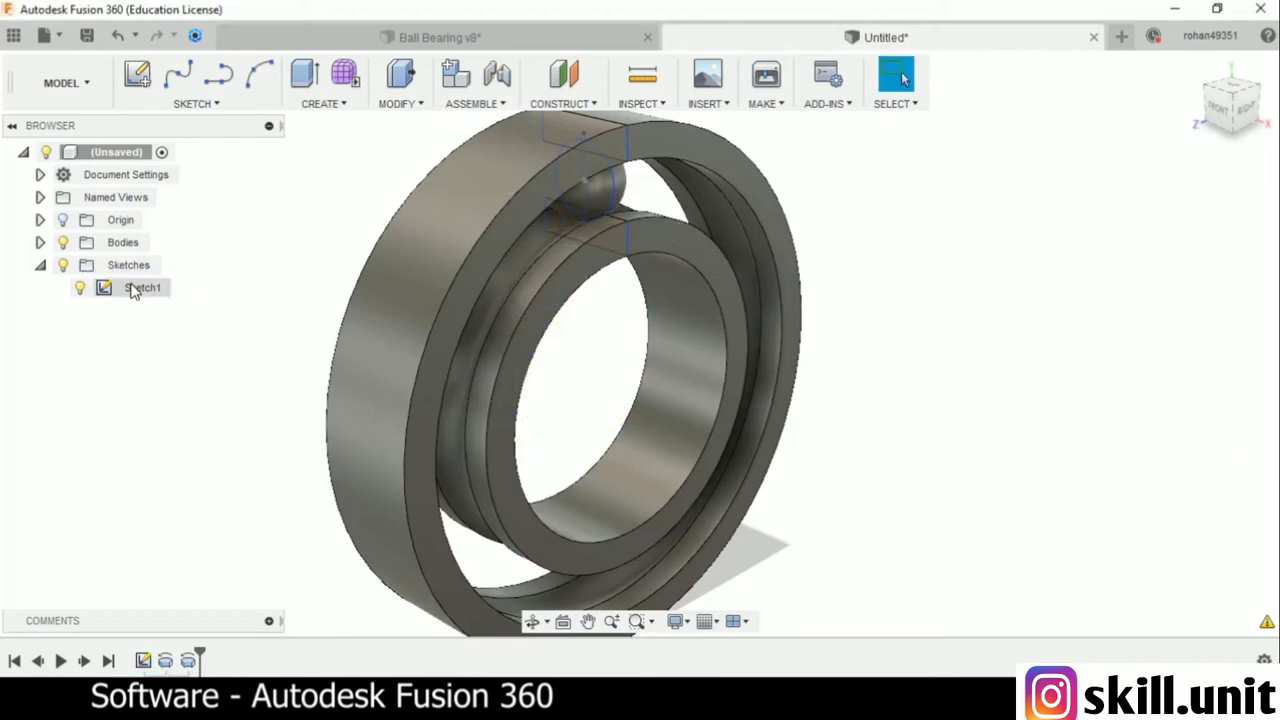
pyautogui.click(40, 265)
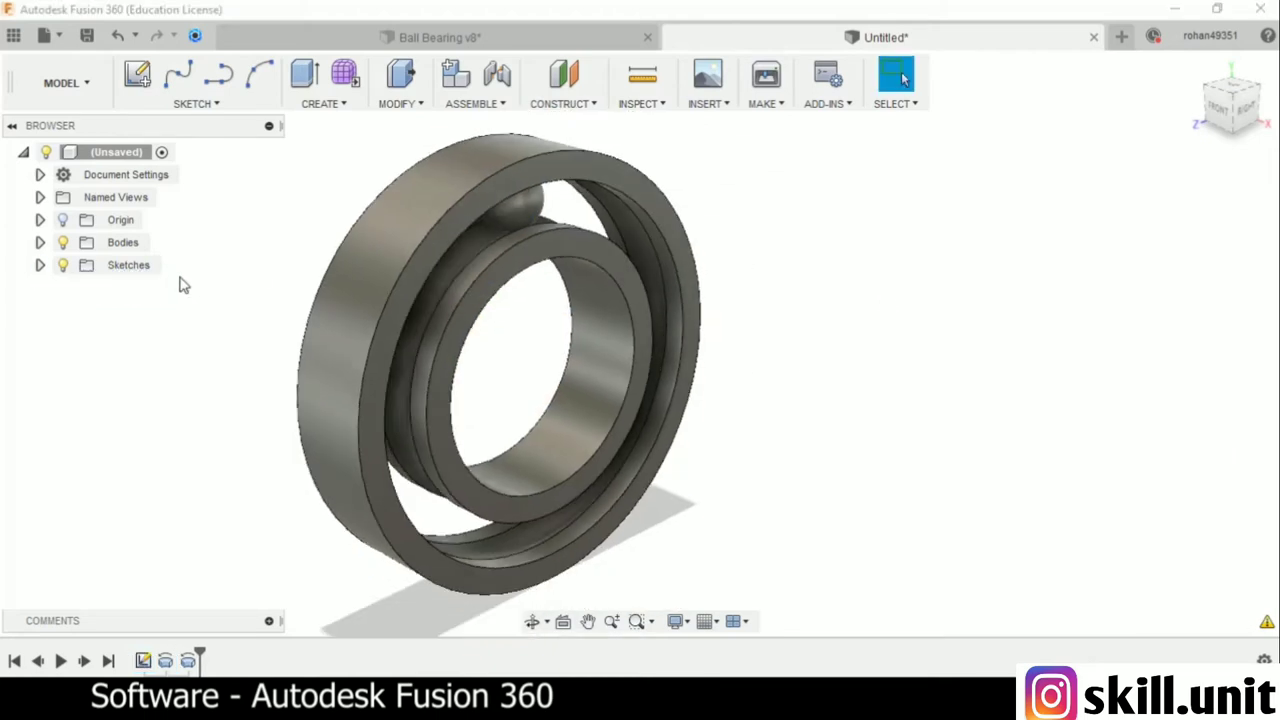
# - Start a fillet and select the first four race ring edges
pyautogui.moveTo(183, 285)
pyautogui.keyDown('shift'); pyautogui.mouseDown(button='middle')
pyautogui.moveTo(171, 260)
pyautogui.moveTo(253, 145)
pyautogui.mouseUp(button='middle'); pyautogui.keyUp('shift')
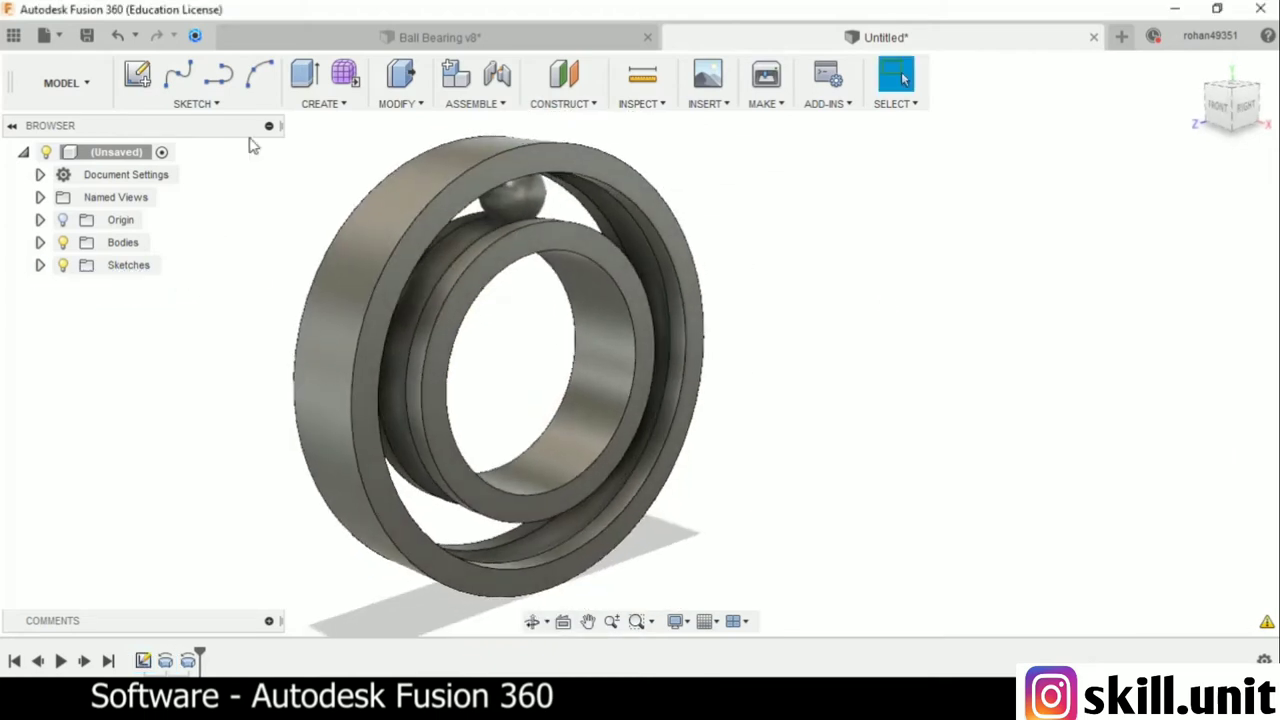
pyautogui.click(397, 104)
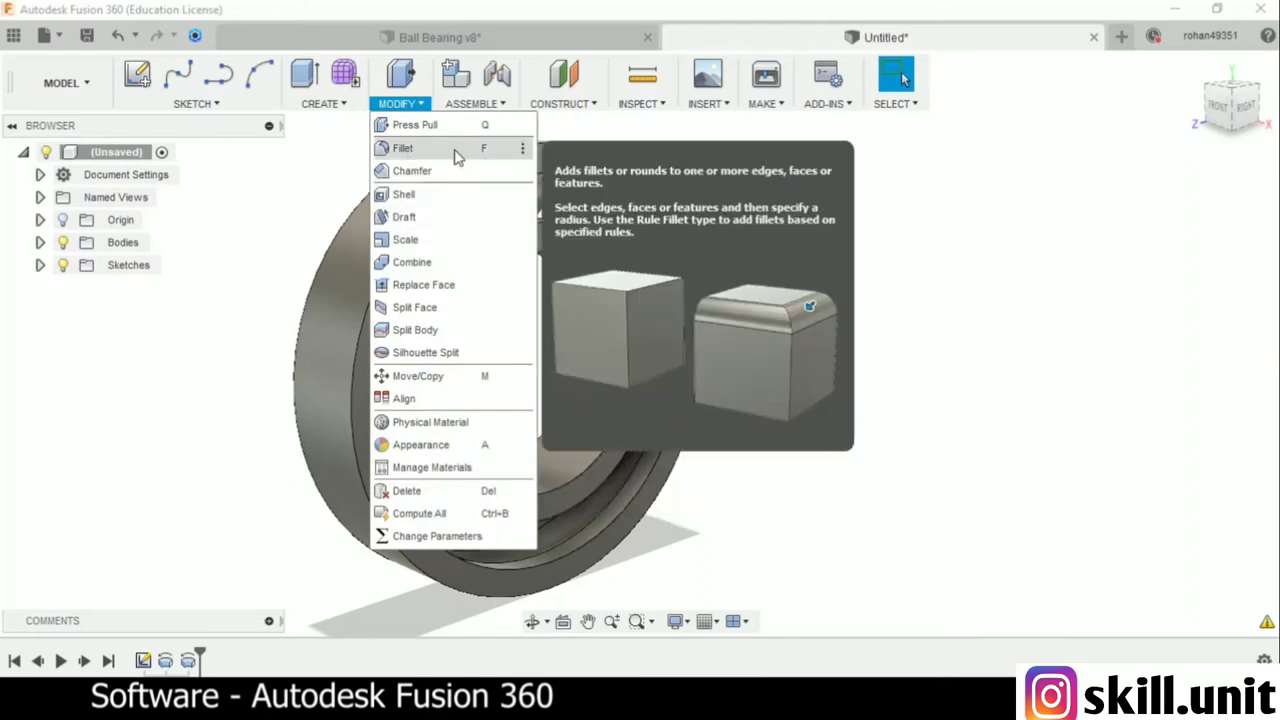
pyautogui.click(403, 148)
pyautogui.click(583, 189)
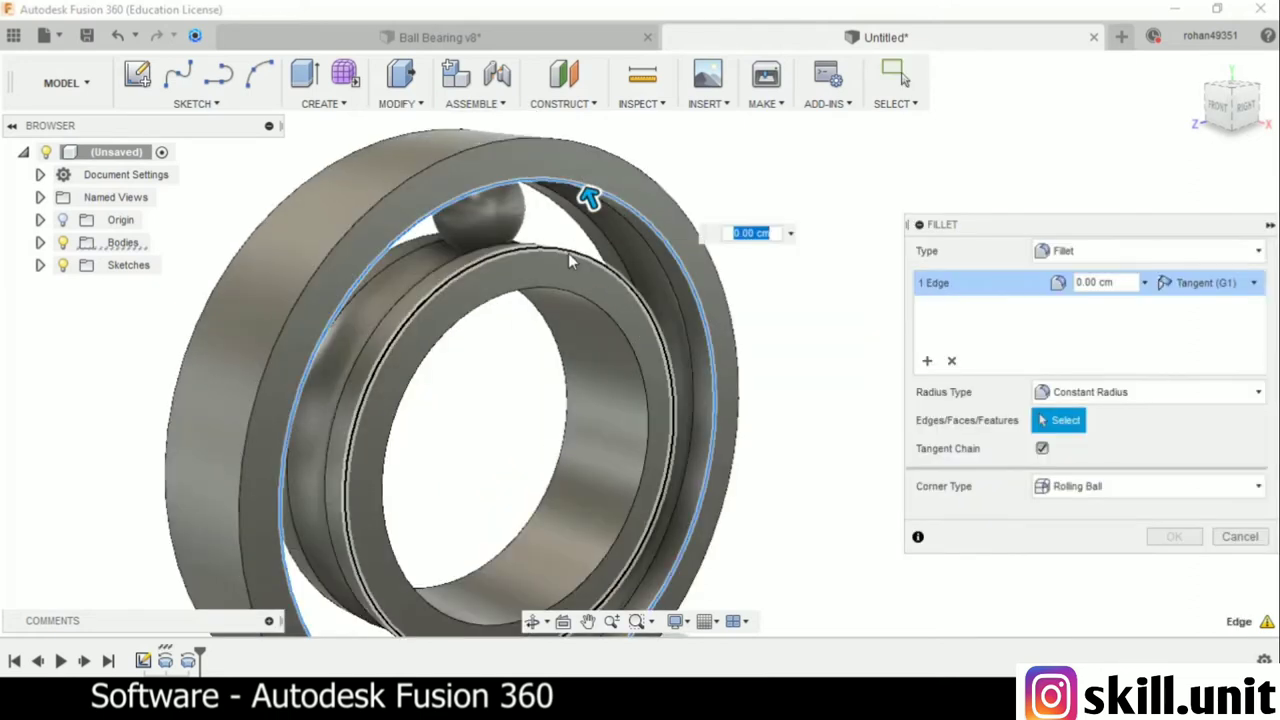
pyautogui.click(480, 256)
pyautogui.click(474, 258)
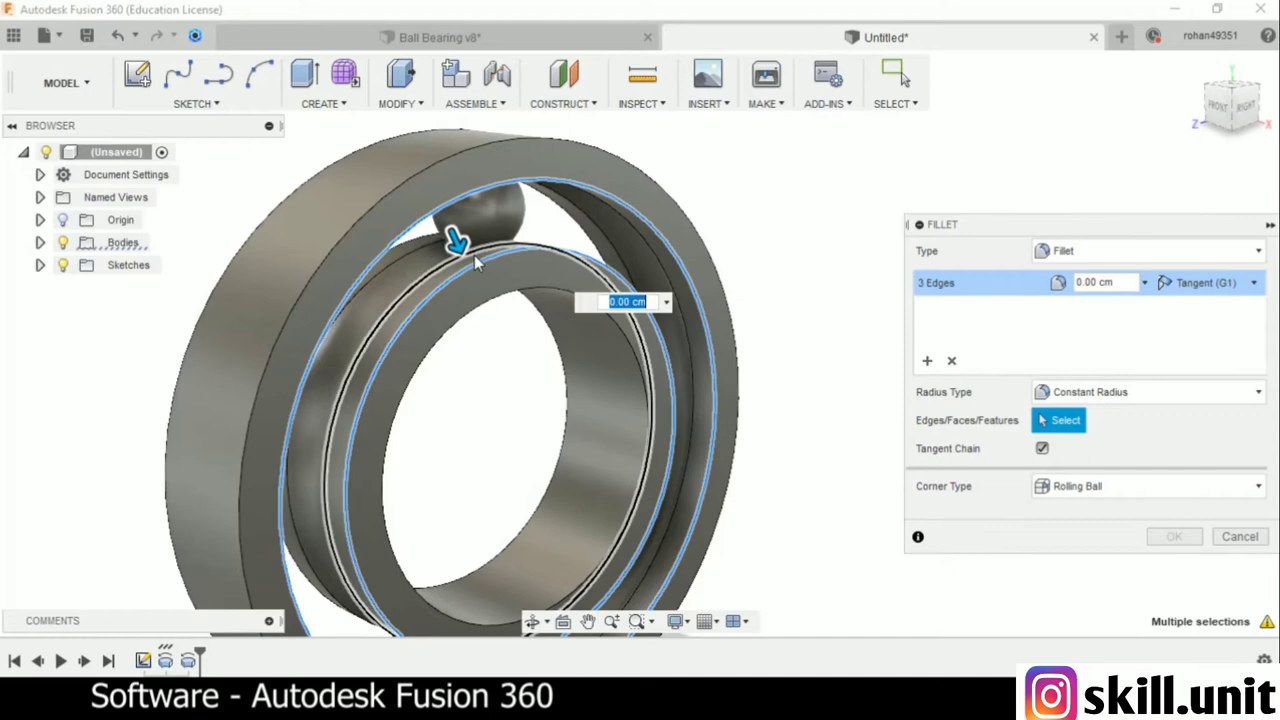
pyautogui.click(540, 142)
# - Add the remaining ring edges and apply the fillet with radius 1
pyautogui.moveTo(502, 187)
pyautogui.keyDown('shift'); pyautogui.mouseDown(button='middle')
pyautogui.moveTo(636, 196)
pyautogui.moveTo(504, 210)
pyautogui.mouseUp(button='middle'); pyautogui.keyUp('shift')
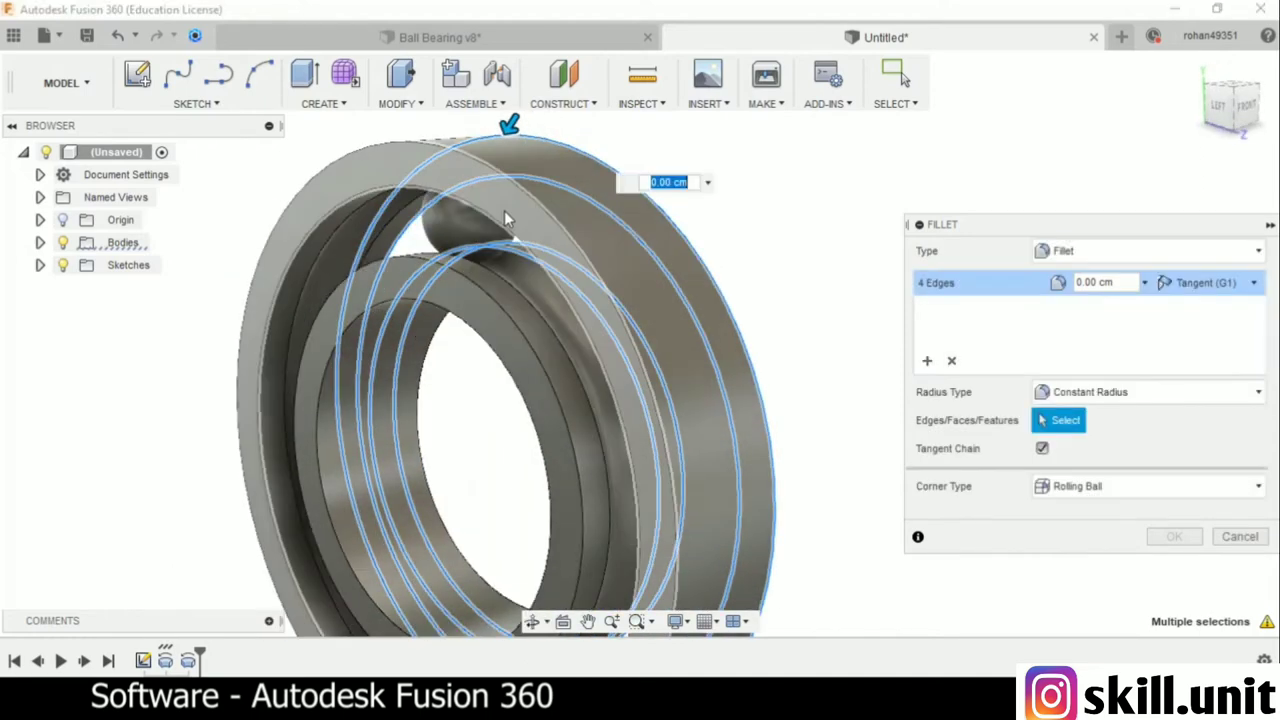
pyautogui.click(510, 212)
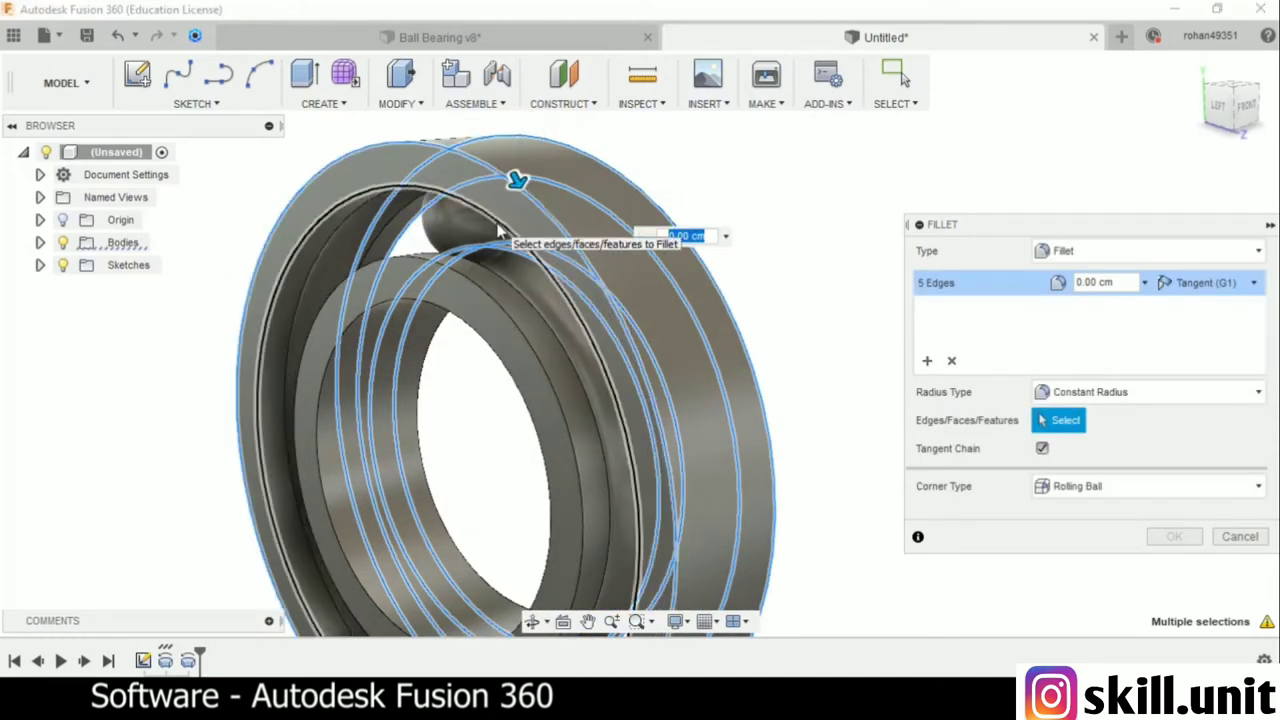
pyautogui.click(491, 226)
pyautogui.click(345, 238)
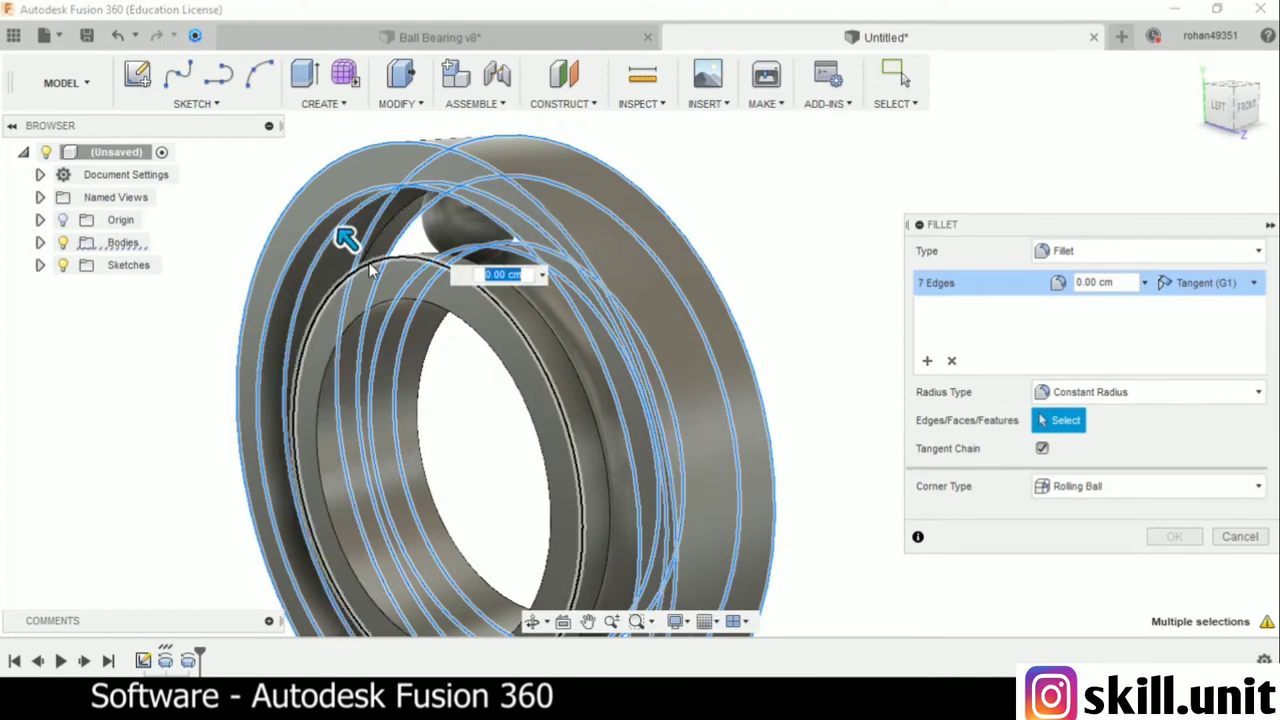
pyautogui.click(352, 246)
pyautogui.click(502, 262)
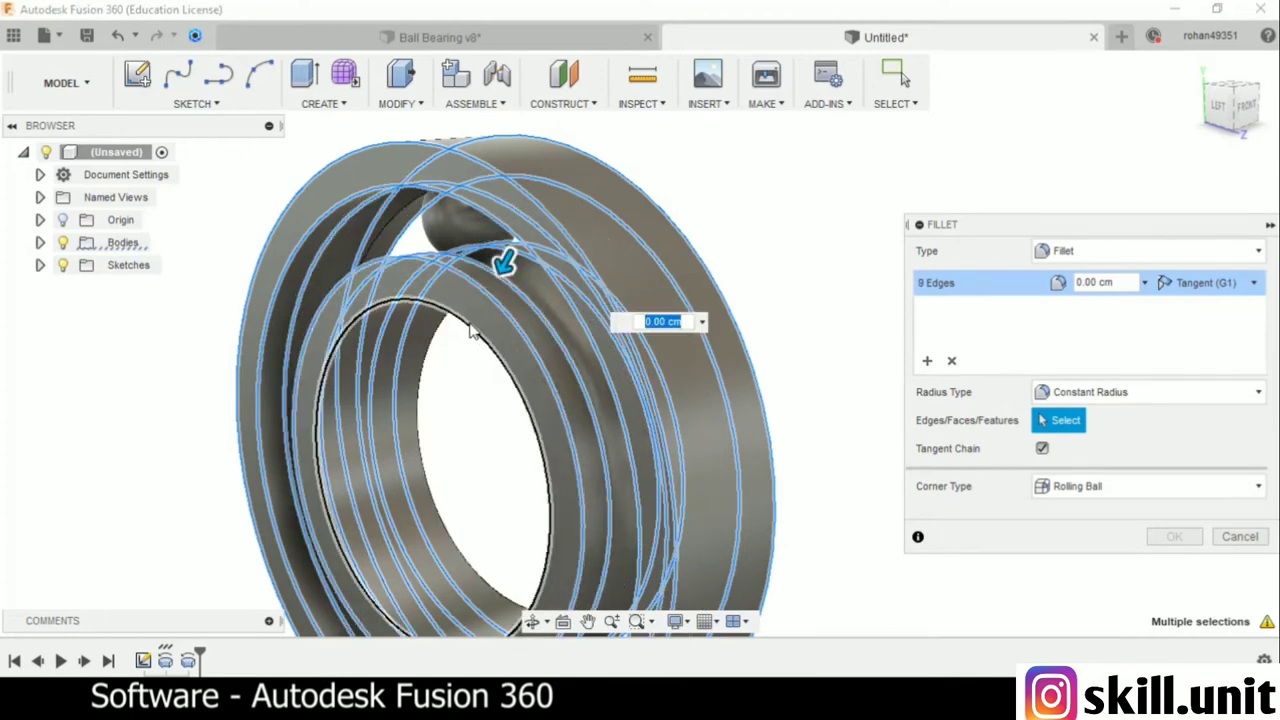
pyautogui.click(468, 318)
pyautogui.moveTo(466, 322)
pyautogui.keyDown('shift'); pyautogui.mouseDown(button='middle')
pyautogui.moveTo(325, 323)
pyautogui.moveTo(584, 301)
pyautogui.mouseUp(button='middle'); pyautogui.keyUp('shift')
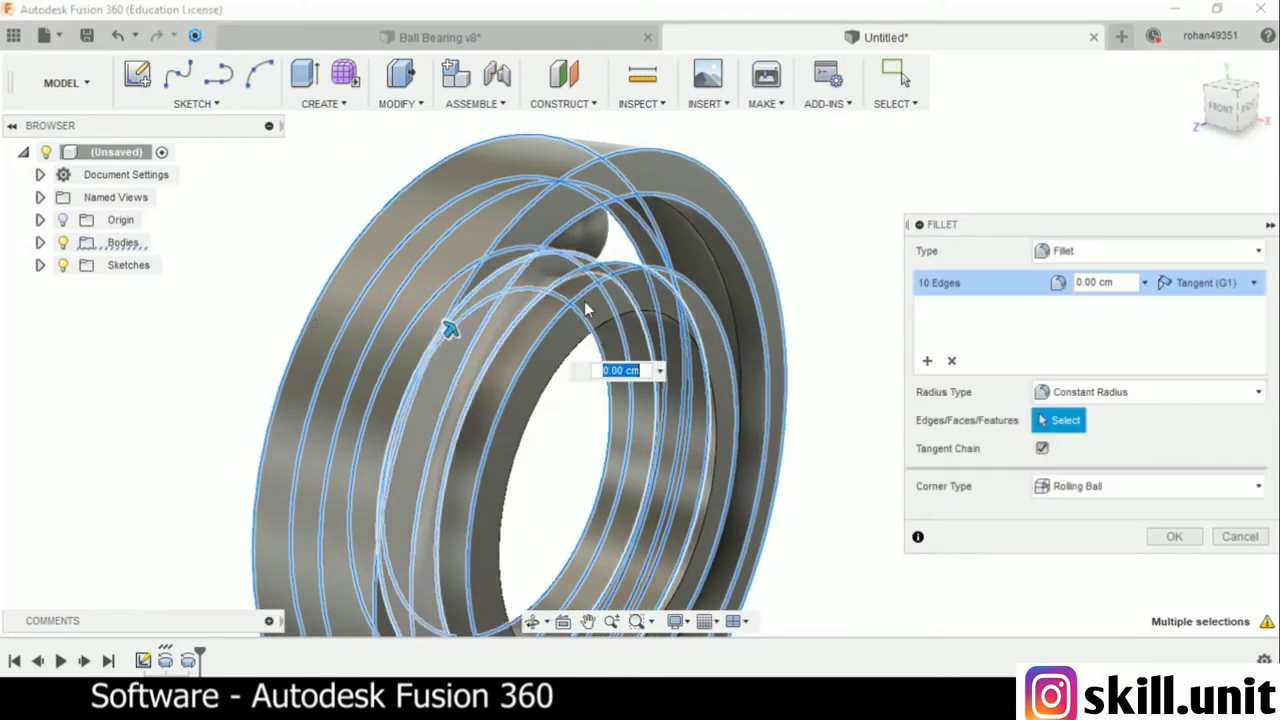
pyautogui.click(690, 240)
pyautogui.click(690, 237)
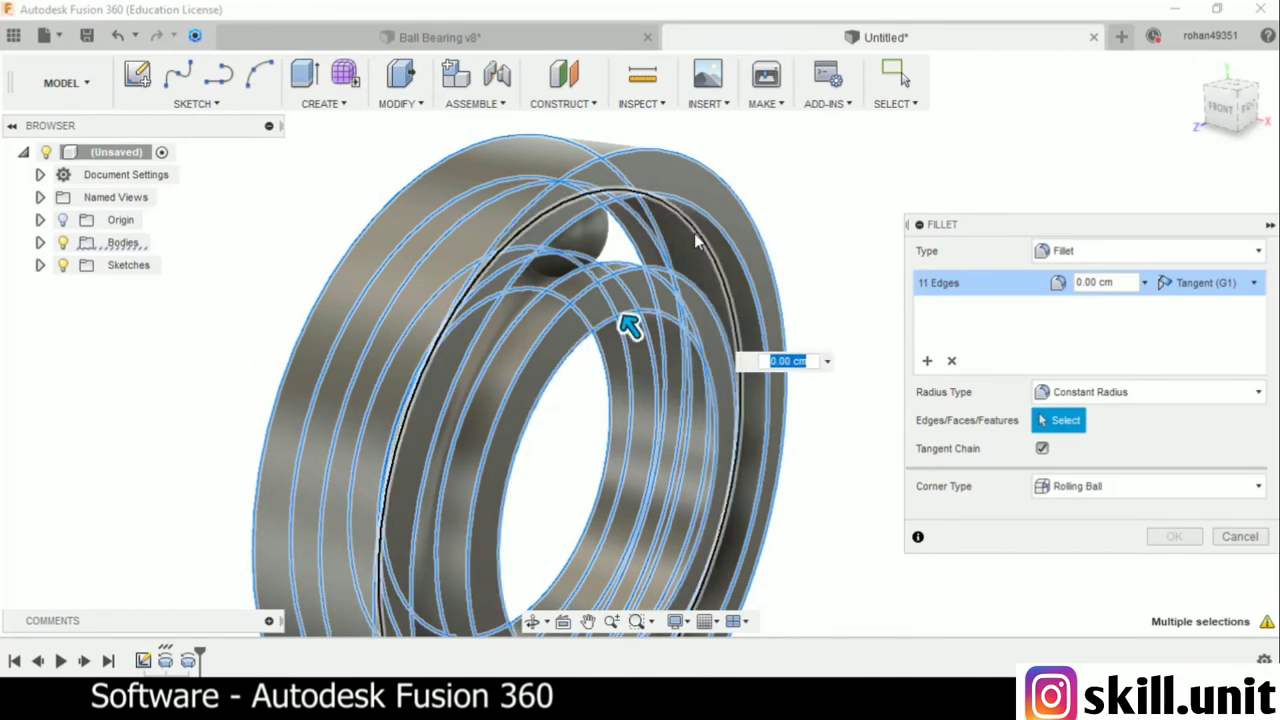
pyautogui.write('1')
pyautogui.press('Return')
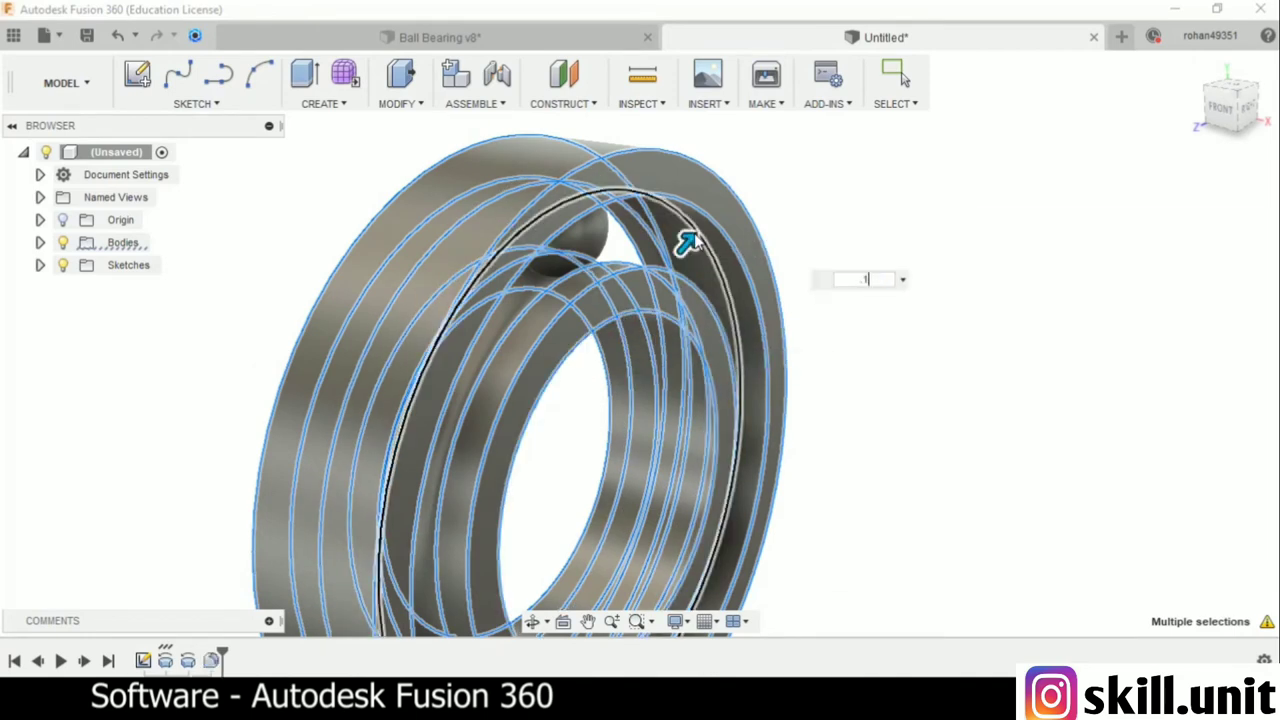
pyautogui.keyDown('shift'); pyautogui.moveTo(694, 233); pyautogui.dragTo(854, 217, button='middle'); pyautogui.keyUp('shift')
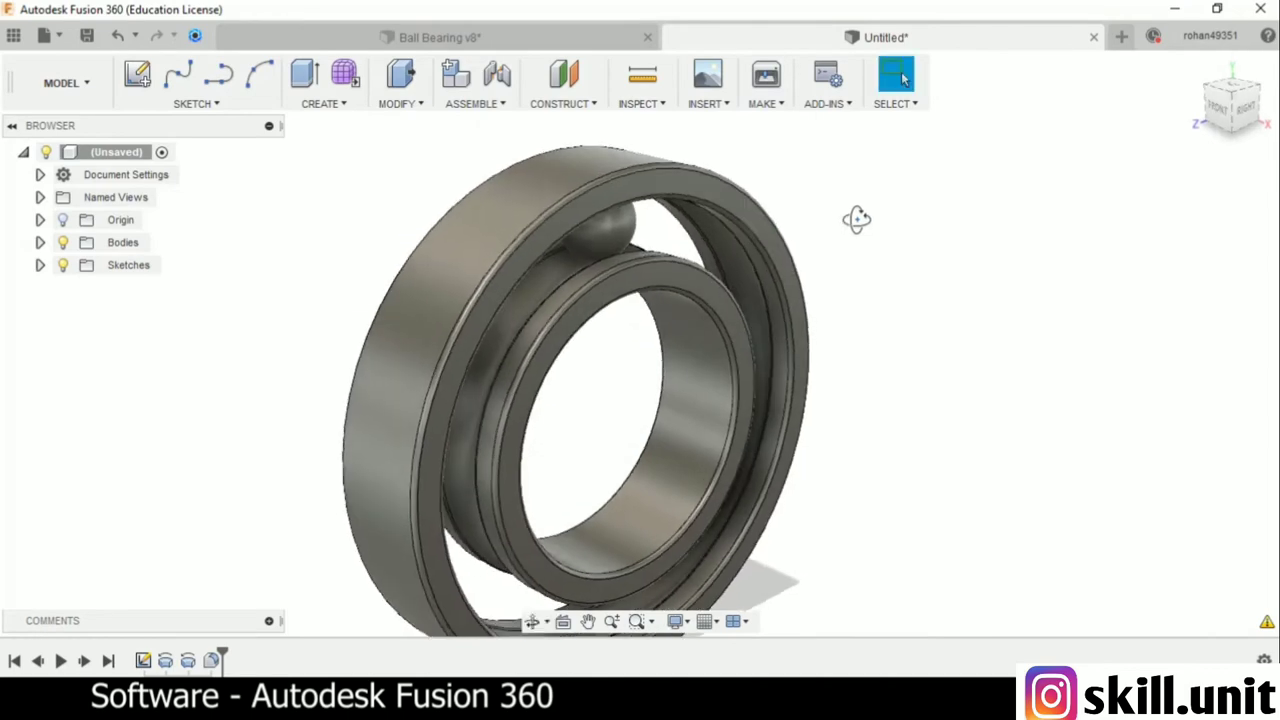
# - Circular-pattern the ball body 14 times around the bearing's central axis
pyautogui.click(334, 106)
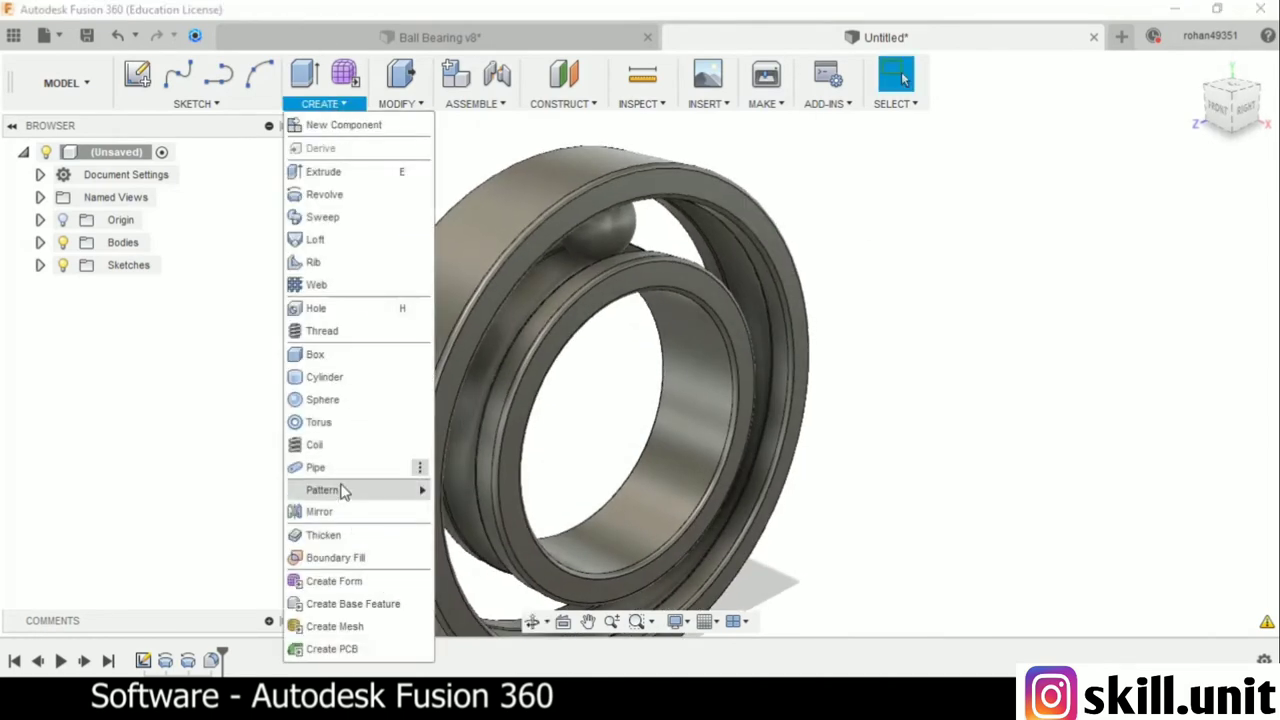
pyautogui.moveTo(322, 489)
pyautogui.click(452, 514)
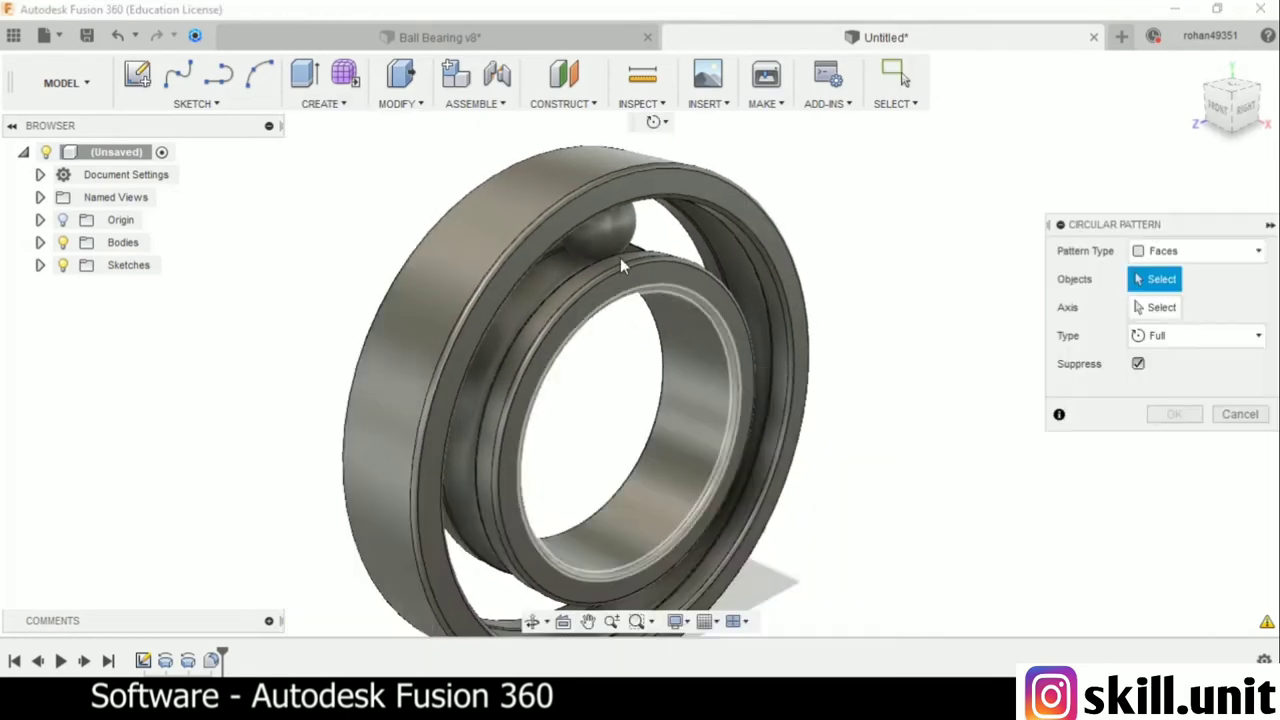
pyautogui.click(1250, 249)
pyautogui.click(1172, 296)
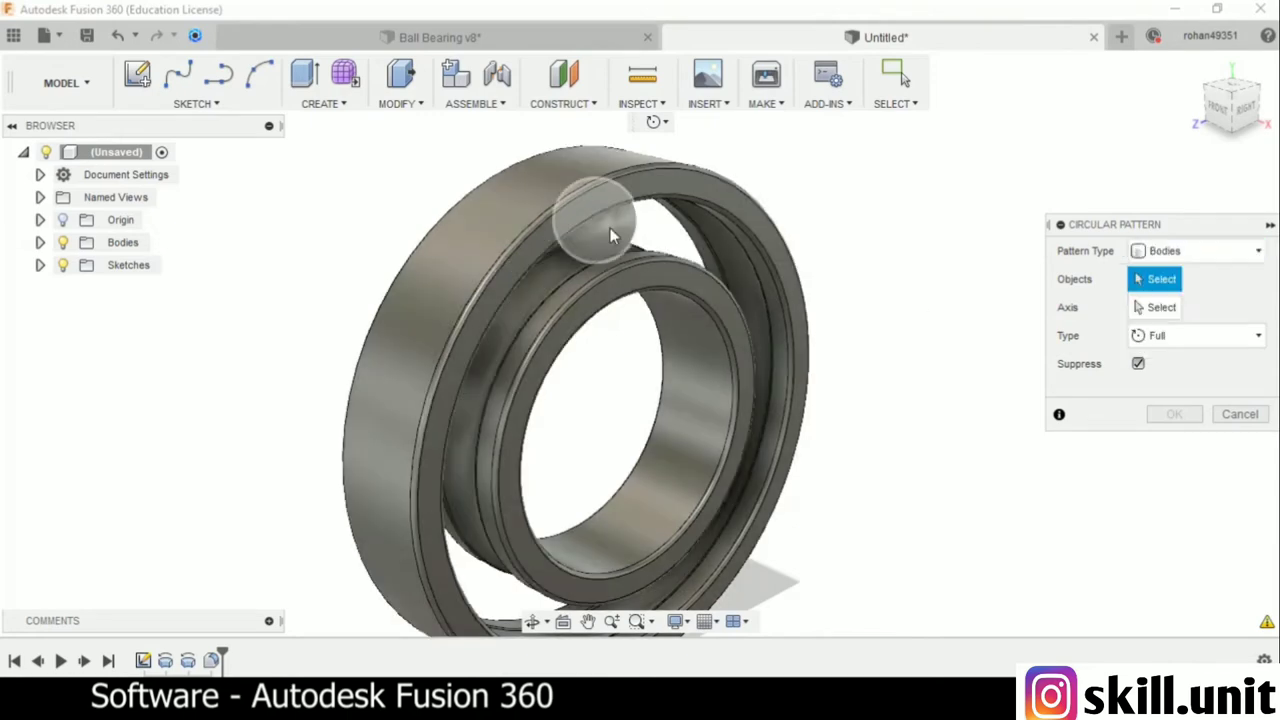
pyautogui.click(600, 218)
pyautogui.click(1140, 308)
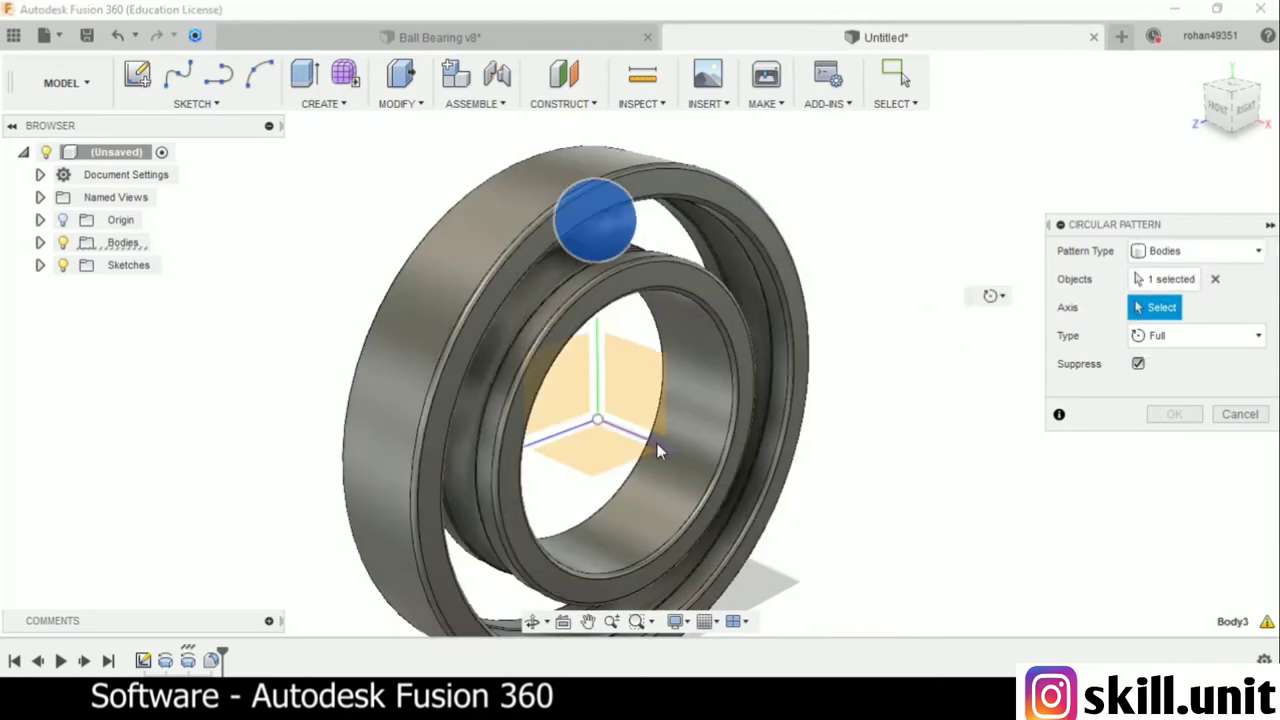
pyautogui.click(657, 443)
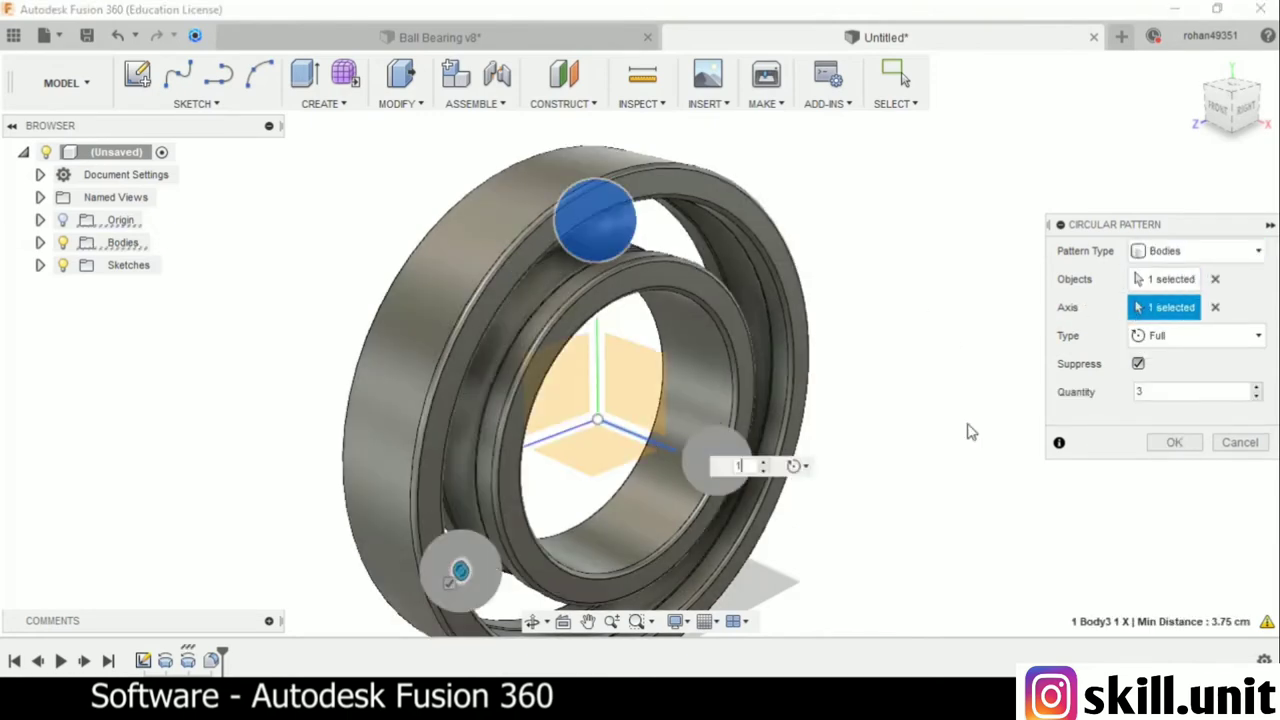
pyautogui.write('4')
pyautogui.keyDown('shift'); pyautogui.moveTo(928, 440); pyautogui.dragTo(886, 423, button='middle'); pyautogui.keyUp('shift')
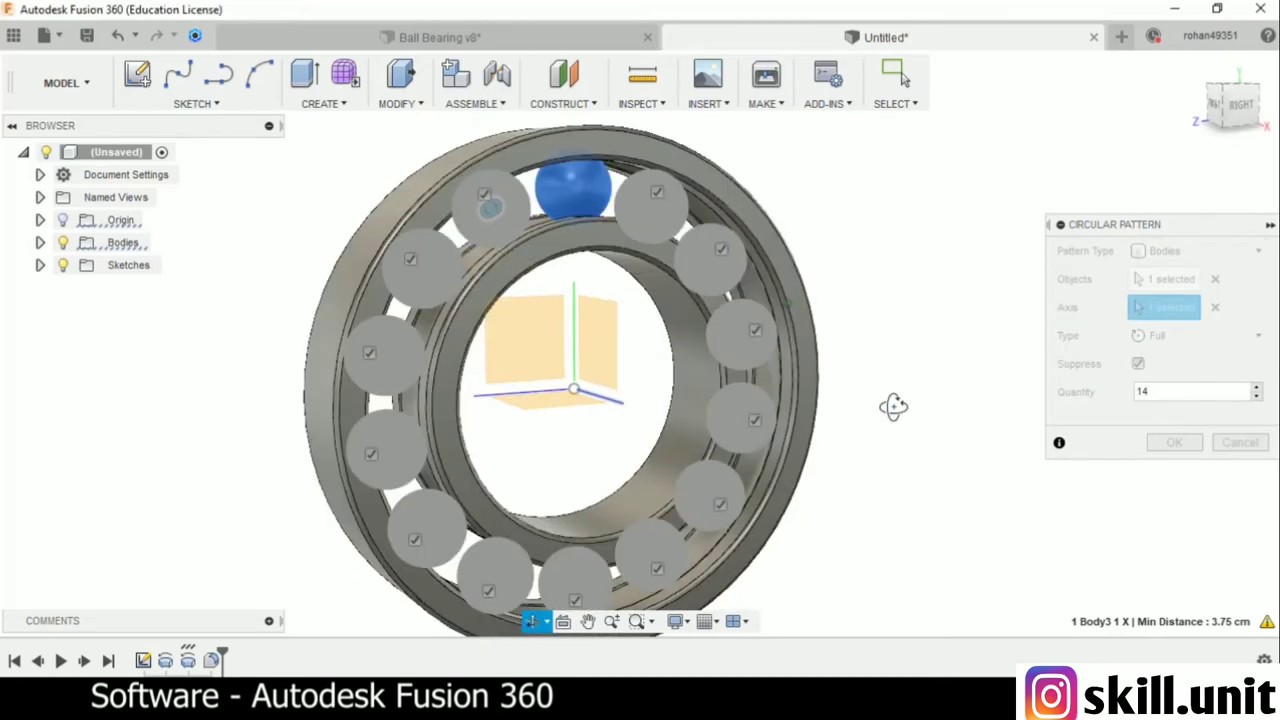
pyautogui.click(1175, 443)
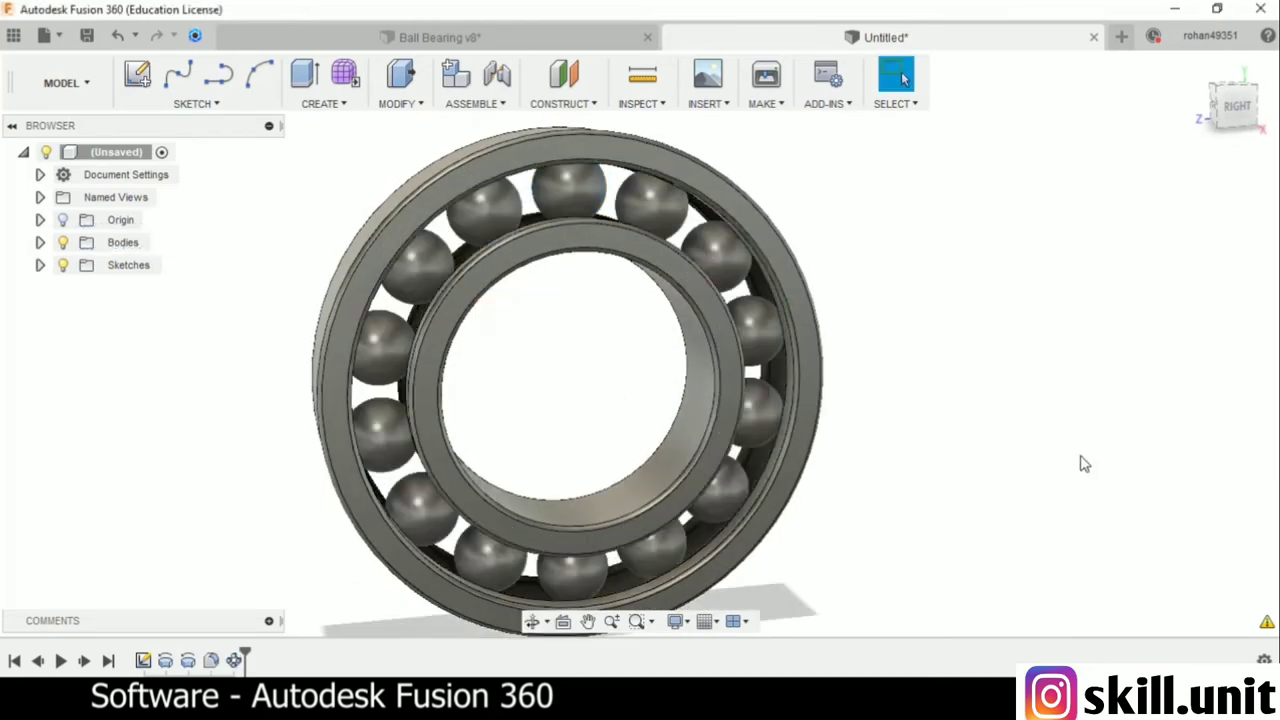
pyautogui.click(138, 74)
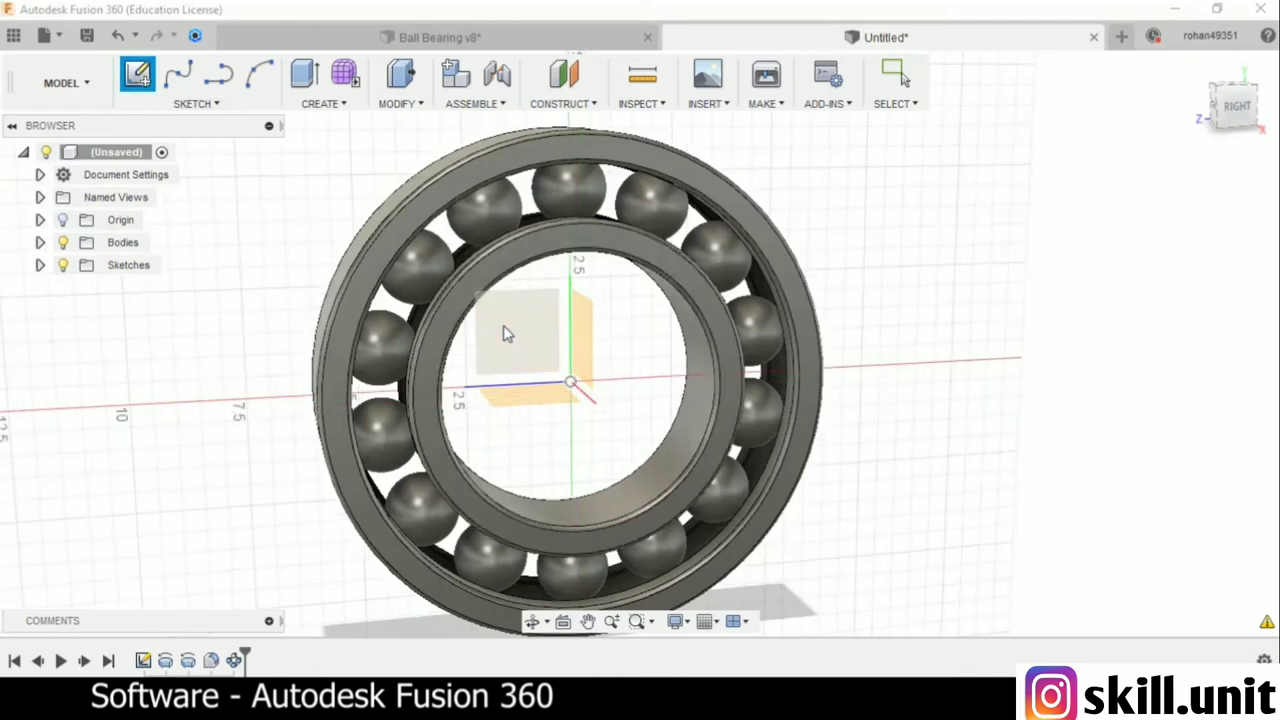
# - Start a sketch on the side plane and draw a Ø9 circle at the origin
pyautogui.moveTo(506, 331)
pyautogui.keyDown('shift'); pyautogui.mouseDown(button='middle')
pyautogui.moveTo(561, 347)
pyautogui.moveTo(531, 343)
pyautogui.mouseUp(button='middle'); pyautogui.keyUp('shift')
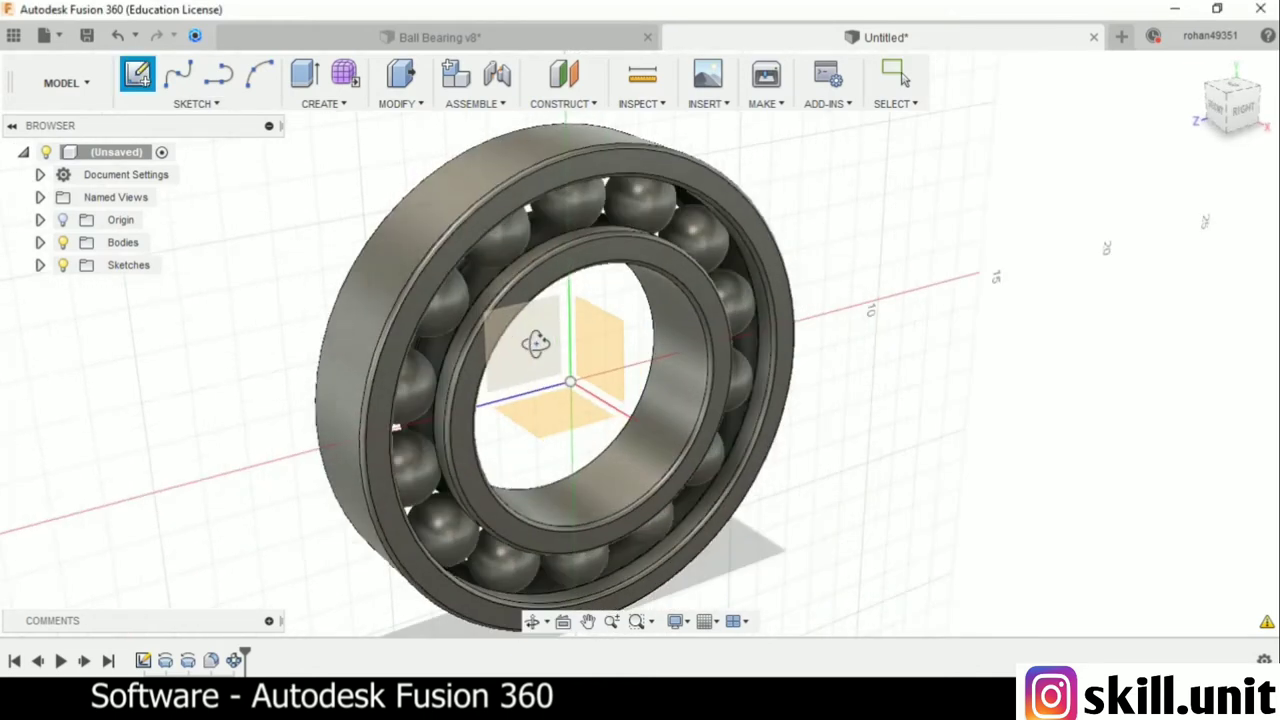
pyautogui.click(536, 345)
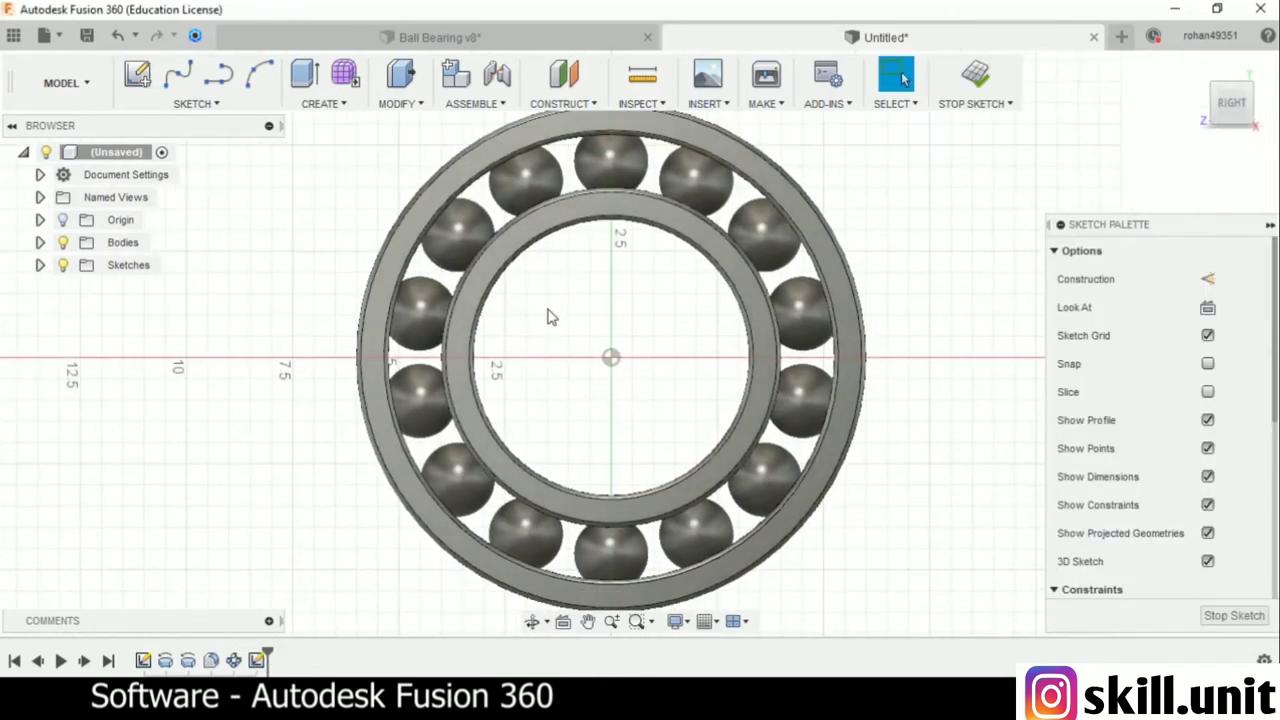
pyautogui.press('c')
pyautogui.click(611, 358)
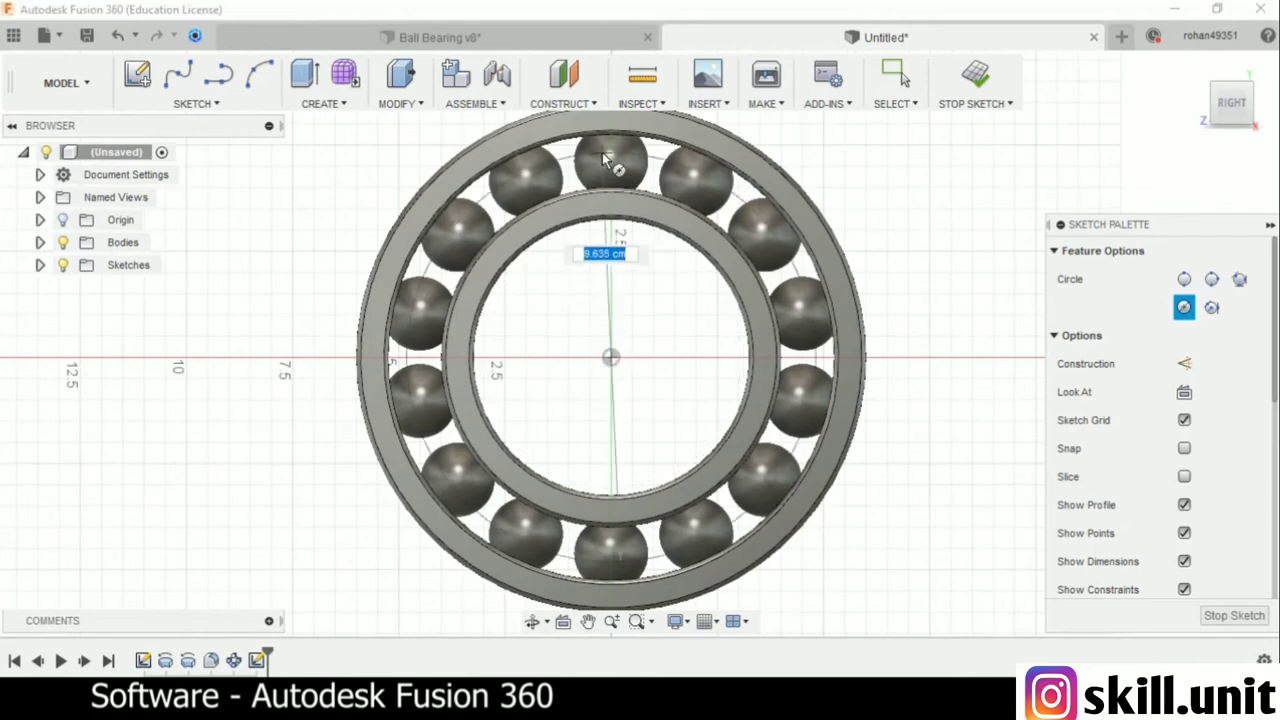
pyautogui.write('9')
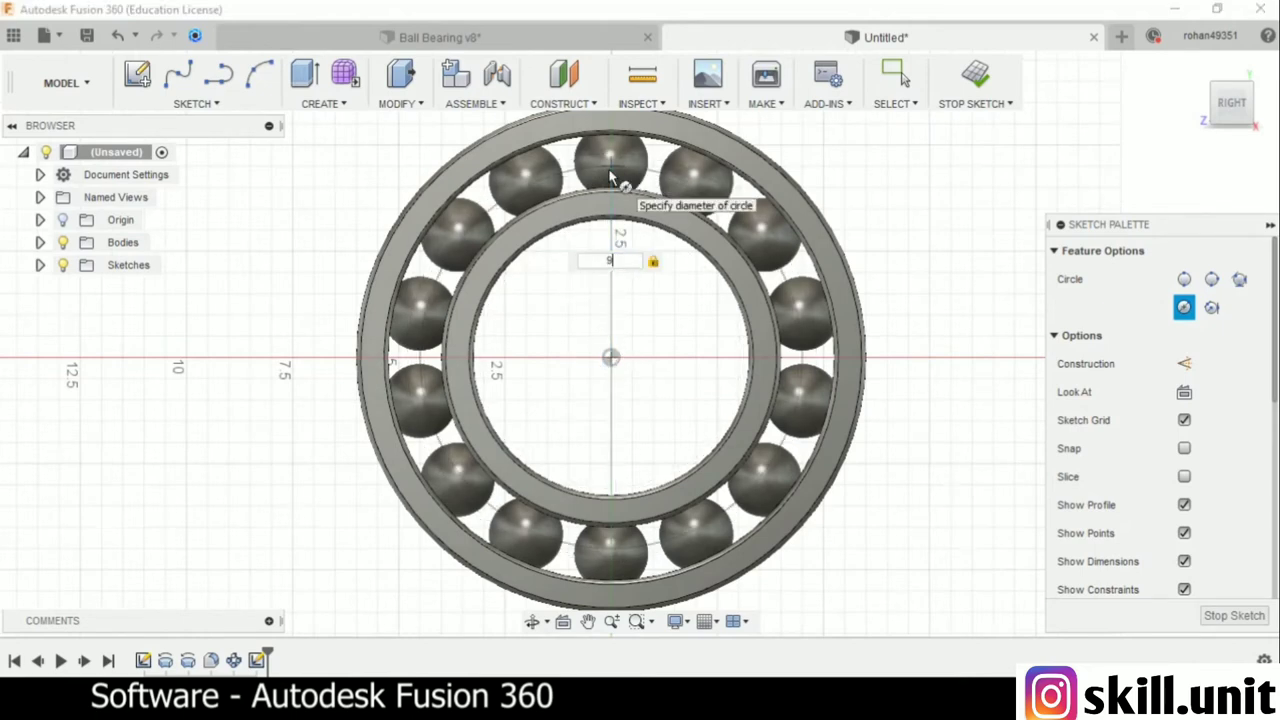
pyautogui.press('Return')
# - Add a concentric Ø9.75 circle at the origin and begin an extrude
pyautogui.press('c')
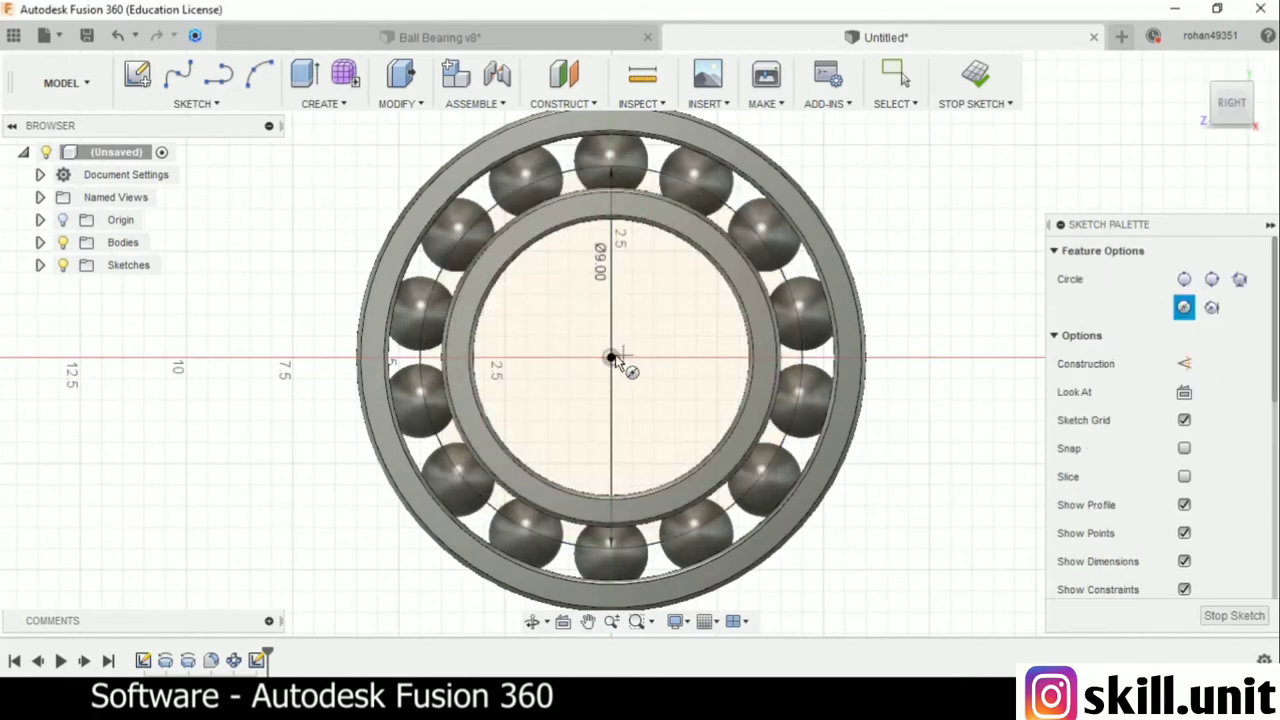
pyautogui.click(611, 160)
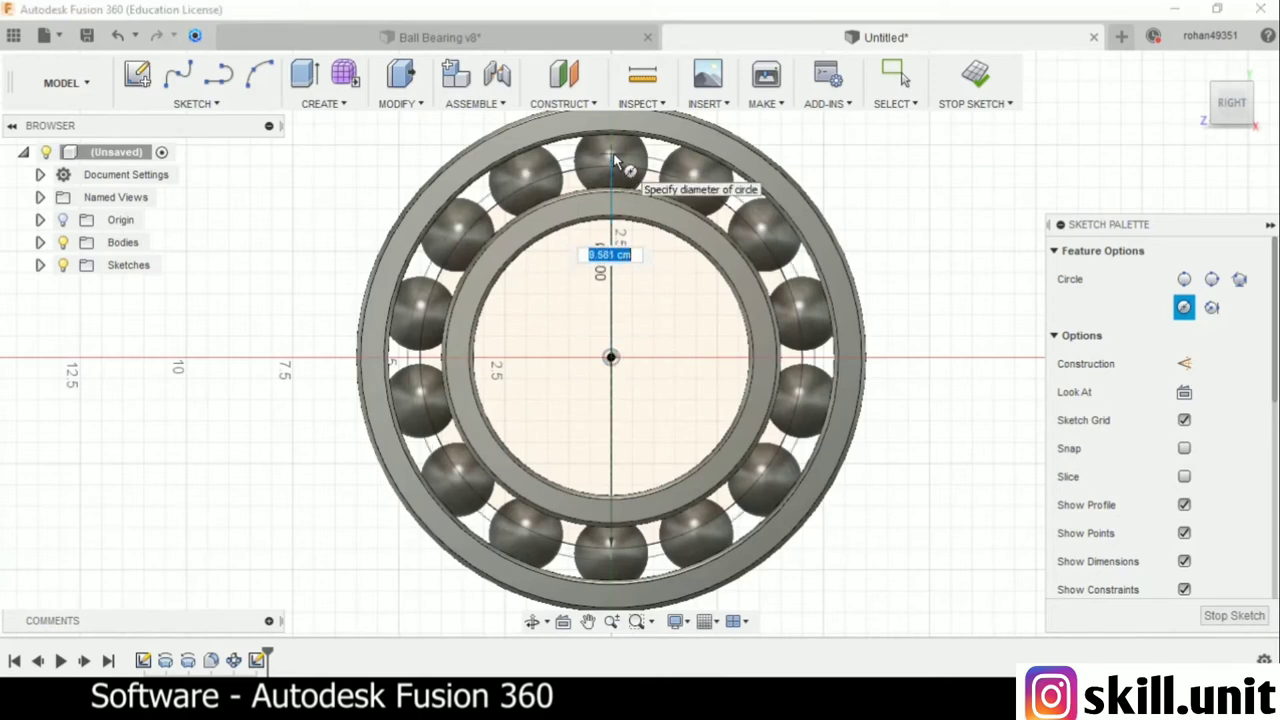
pyautogui.write('9.5')
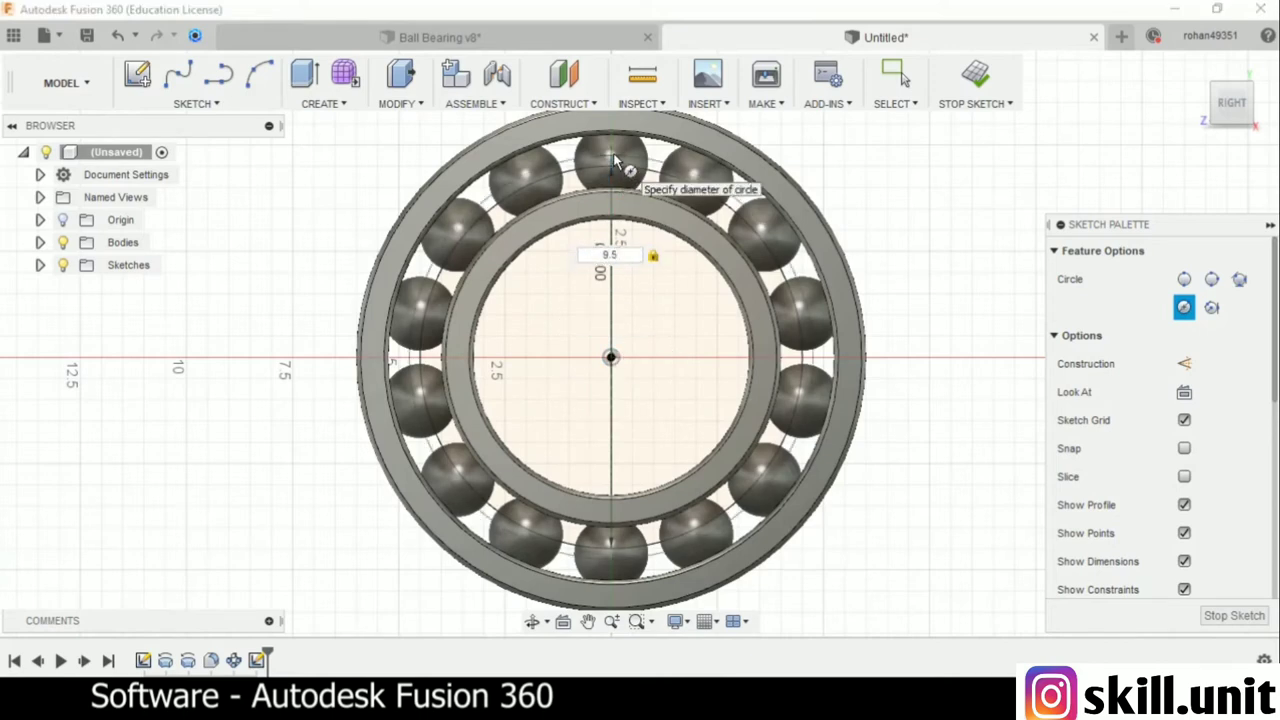
pyautogui.press('BackSpace')
pyautogui.write('75')
pyautogui.press('Return')
pyautogui.press('Escape')
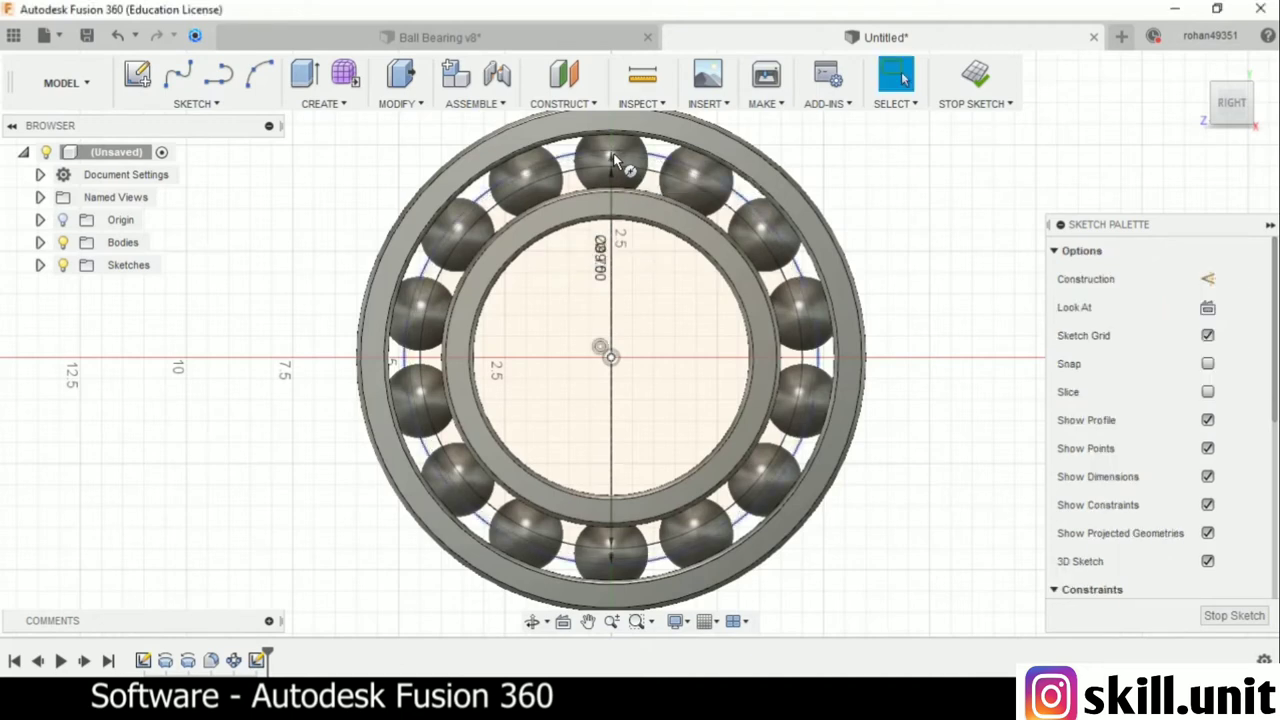
pyautogui.press('e')
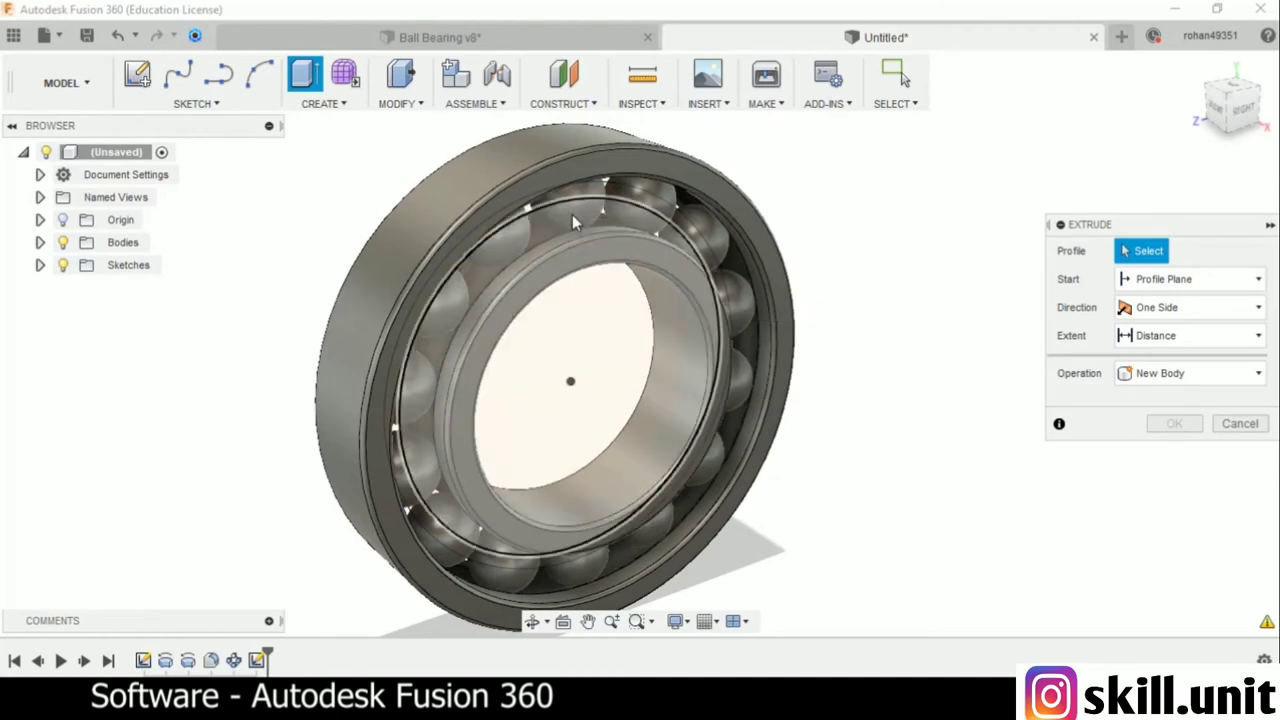
# - Extrude the band between the two circles to a 1 cm depth
pyautogui.click(570, 279)
pyautogui.keyDown('shift'); pyautogui.moveTo(577, 277); pyautogui.dragTo(683, 308, button='middle'); pyautogui.keyUp('shift')
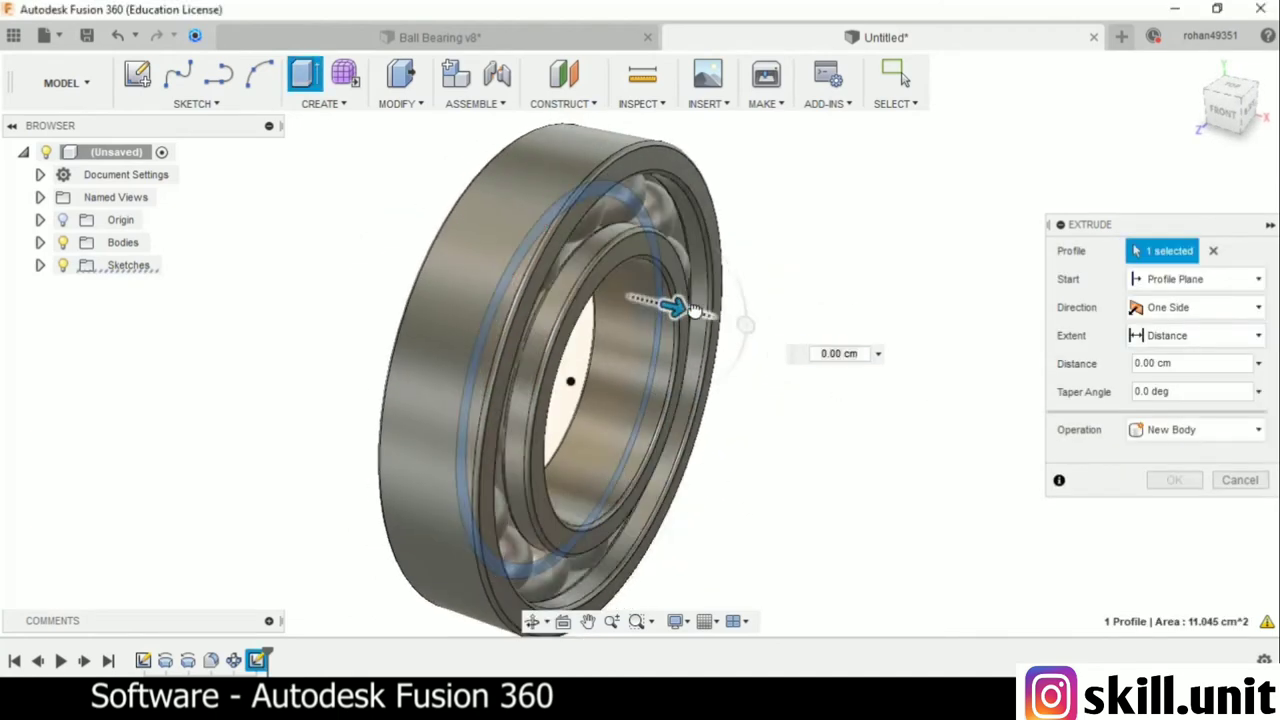
pyautogui.moveTo(683, 308); pyautogui.dragTo(706, 319)
pyautogui.scroll(3, 640, 285)
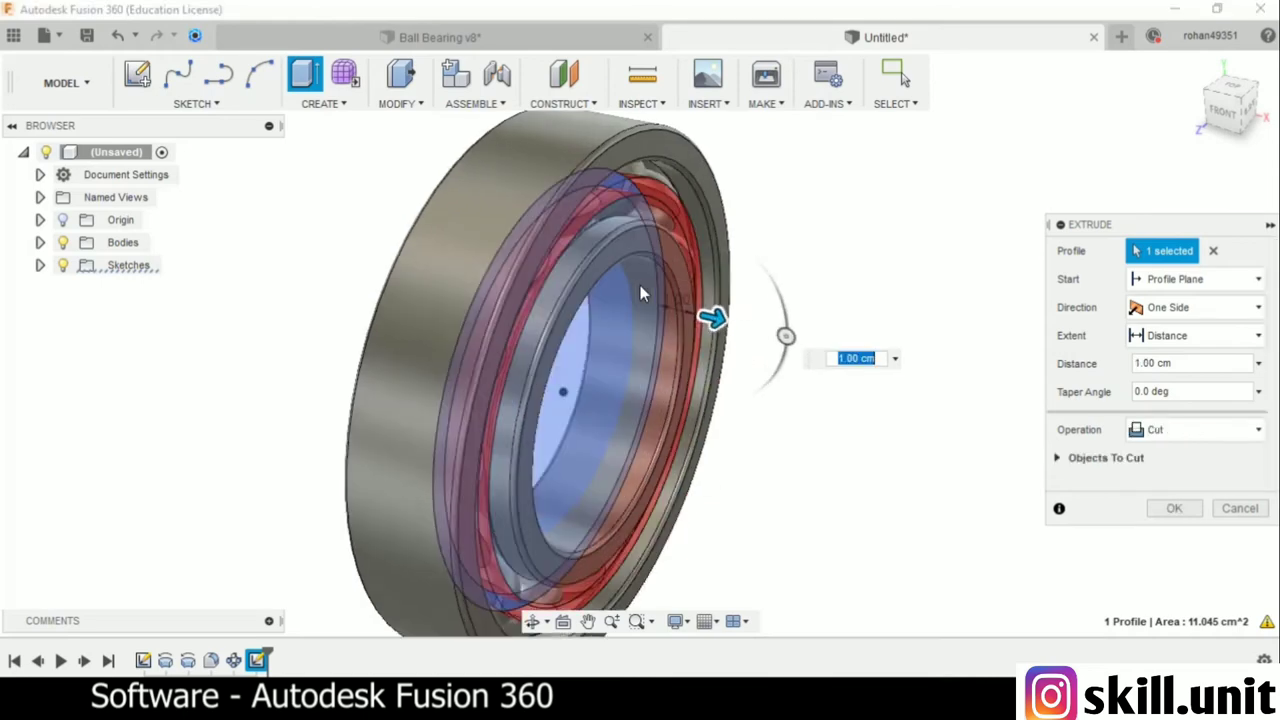
pyautogui.keyDown('shift'); pyautogui.moveTo(781, 299); pyautogui.dragTo(790, 326, button='middle'); pyautogui.keyUp('shift')
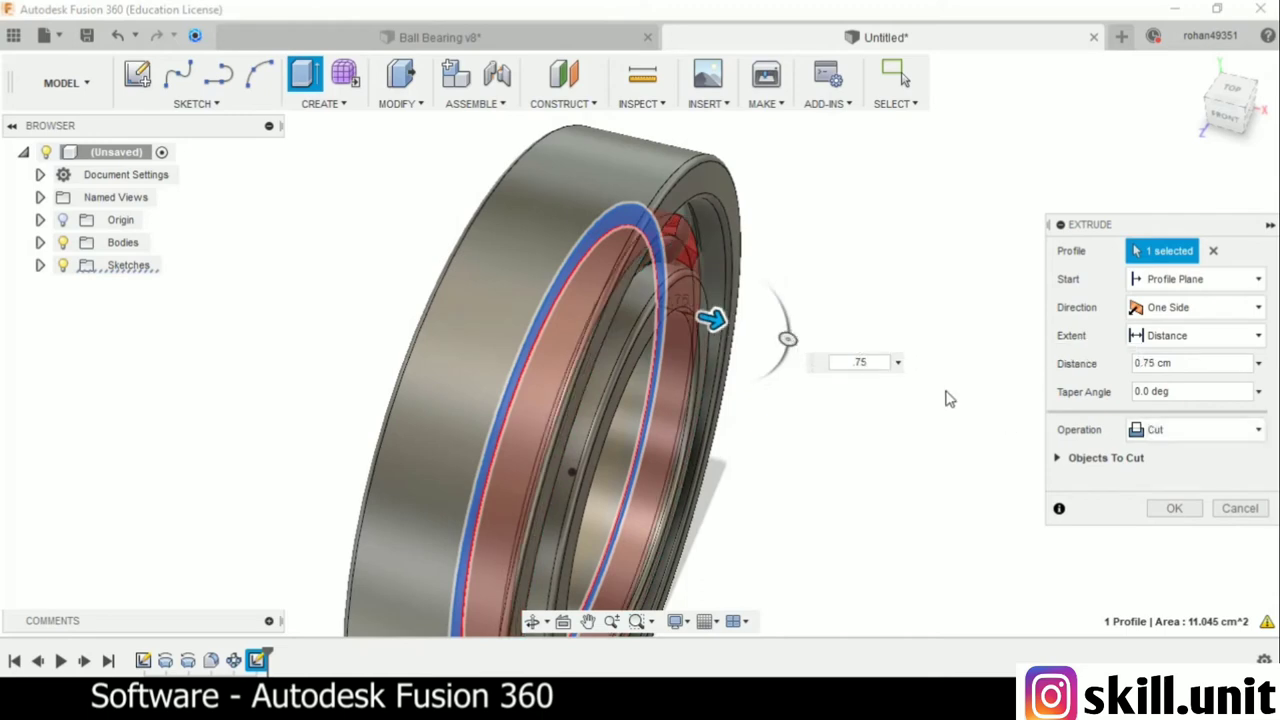
pyautogui.scroll(3, 767, 304)
pyautogui.keyDown('shift'); pyautogui.moveTo(753, 381); pyautogui.dragTo(738, 323, button='middle'); pyautogui.keyUp('shift')
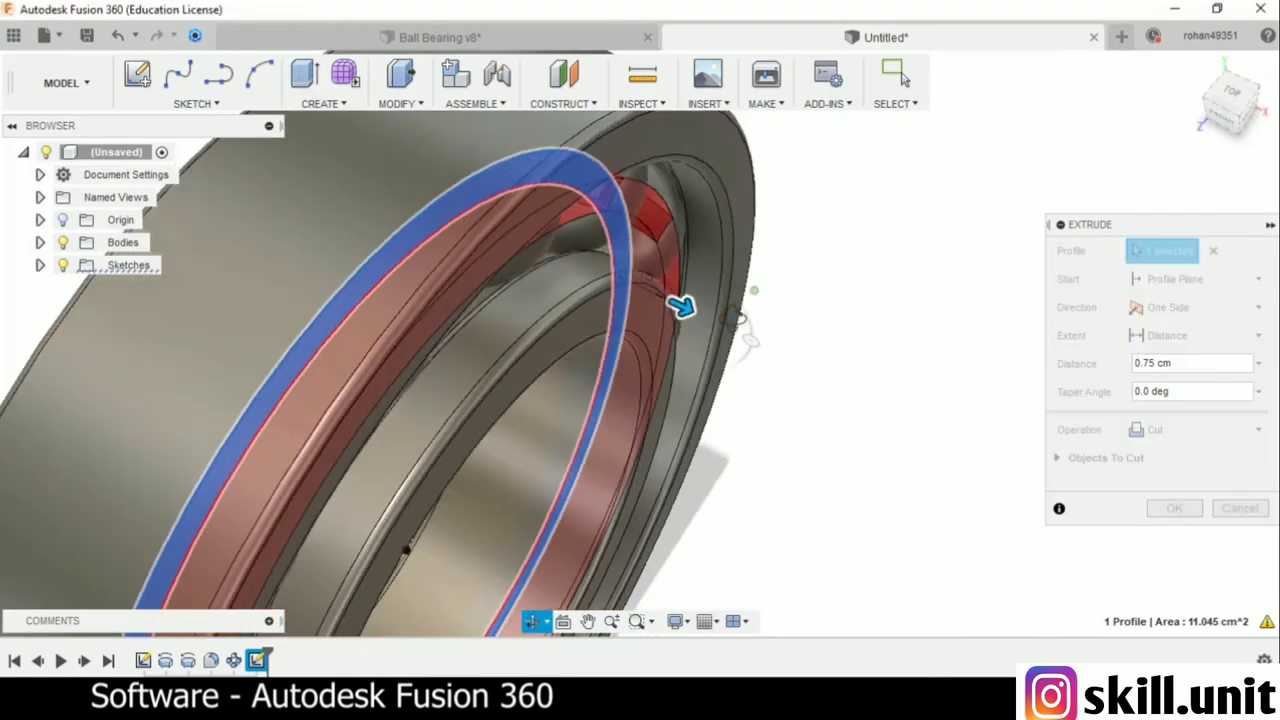
pyautogui.write('1')
pyautogui.press('Return')
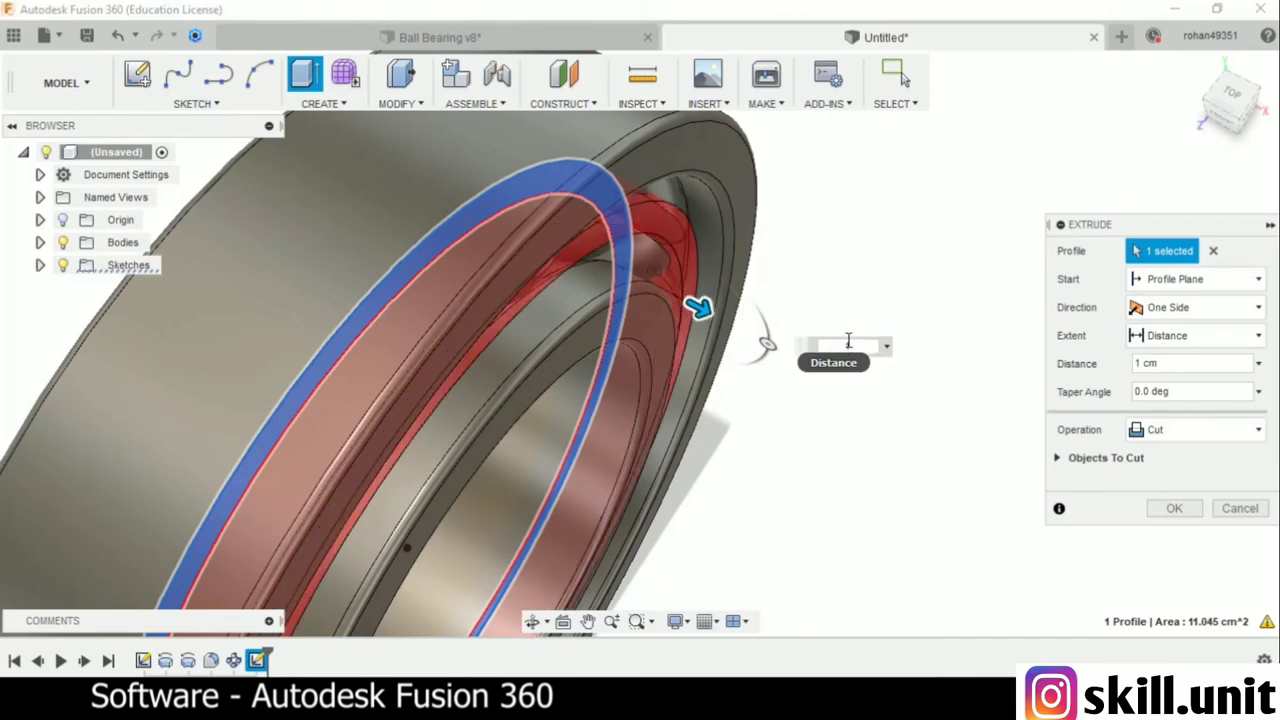
# - Set the extrusion operation to New Body and confirm the cage ring
pyautogui.click(1172, 310)
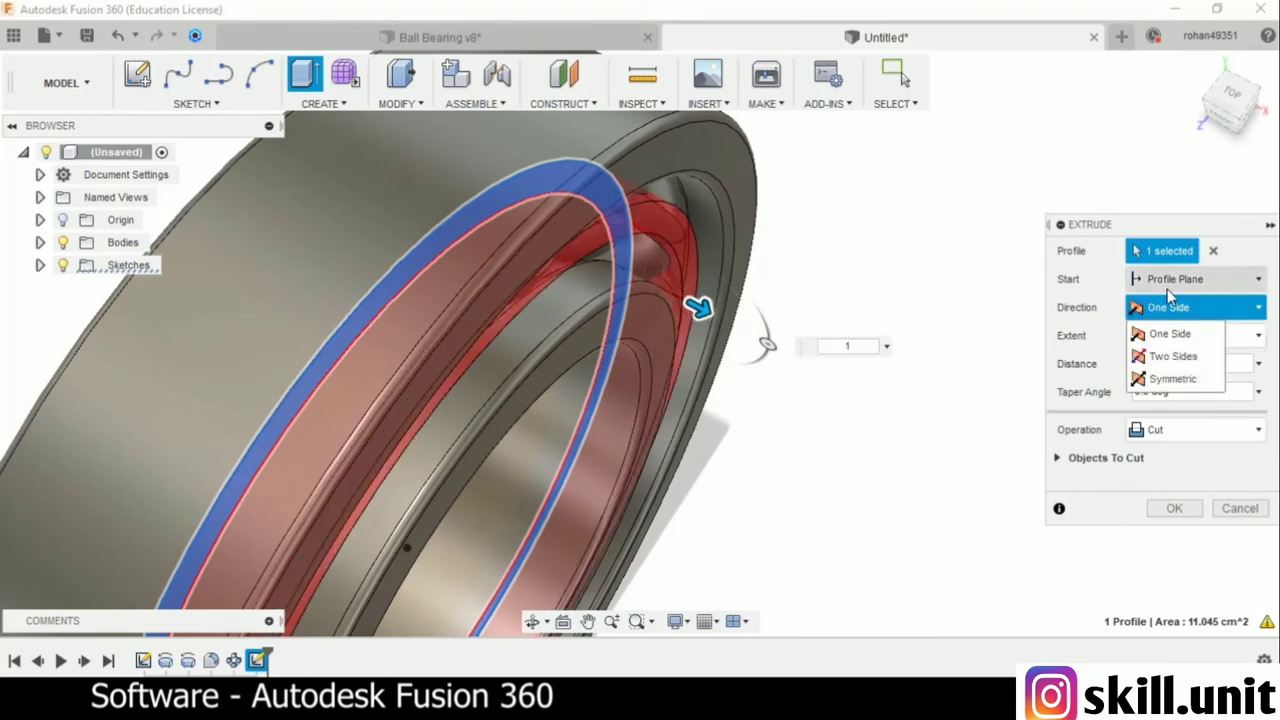
pyautogui.click(1180, 280)
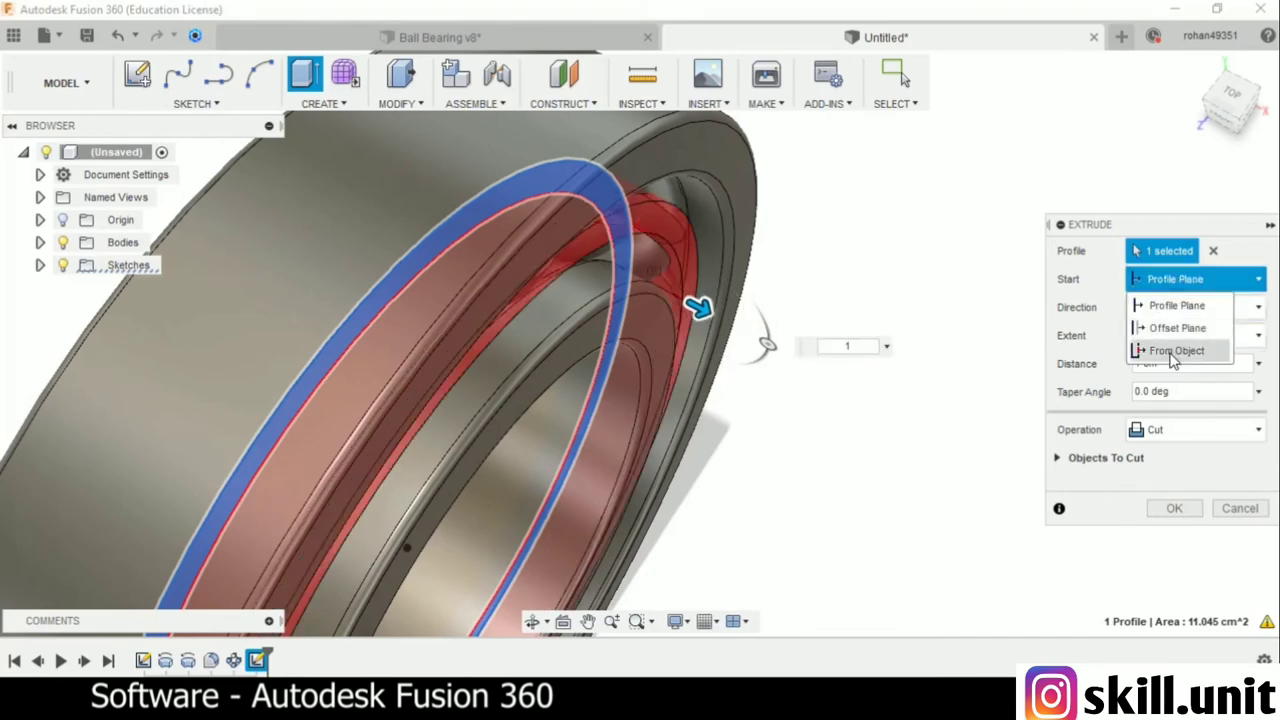
pyautogui.click(1186, 505)
pyautogui.click(1180, 430)
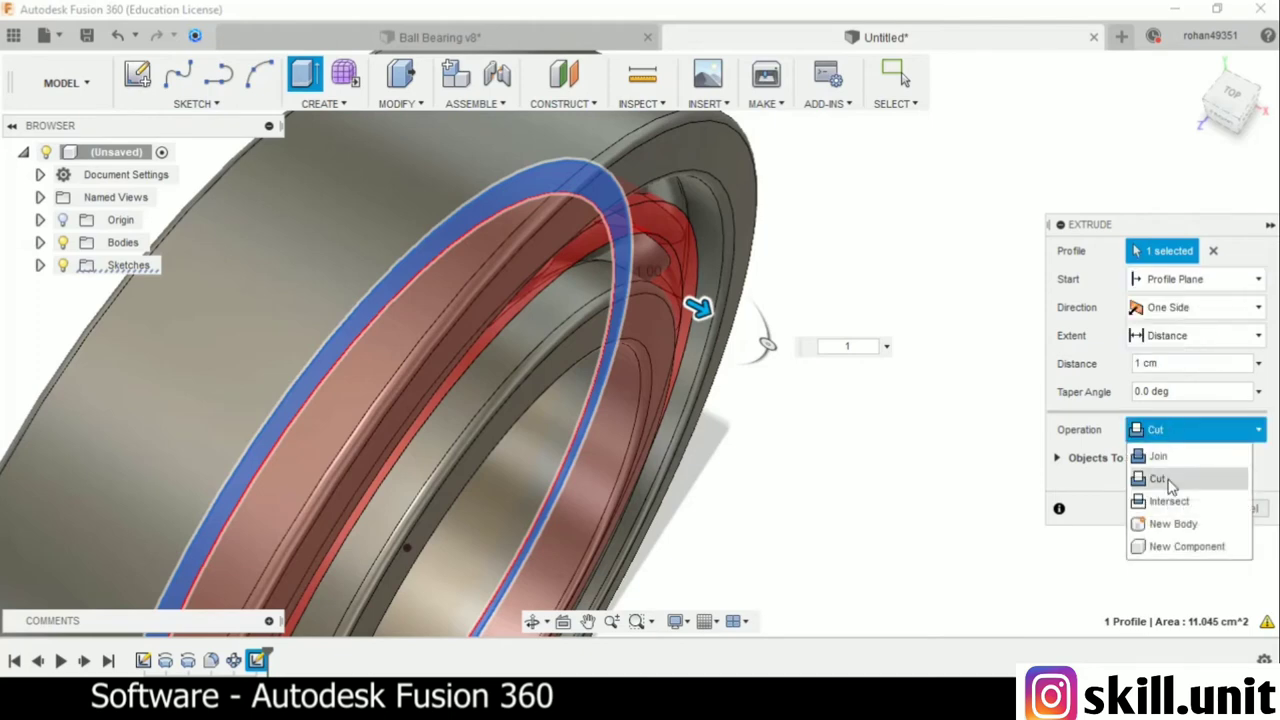
pyautogui.click(1160, 523)
pyautogui.click(1172, 482)
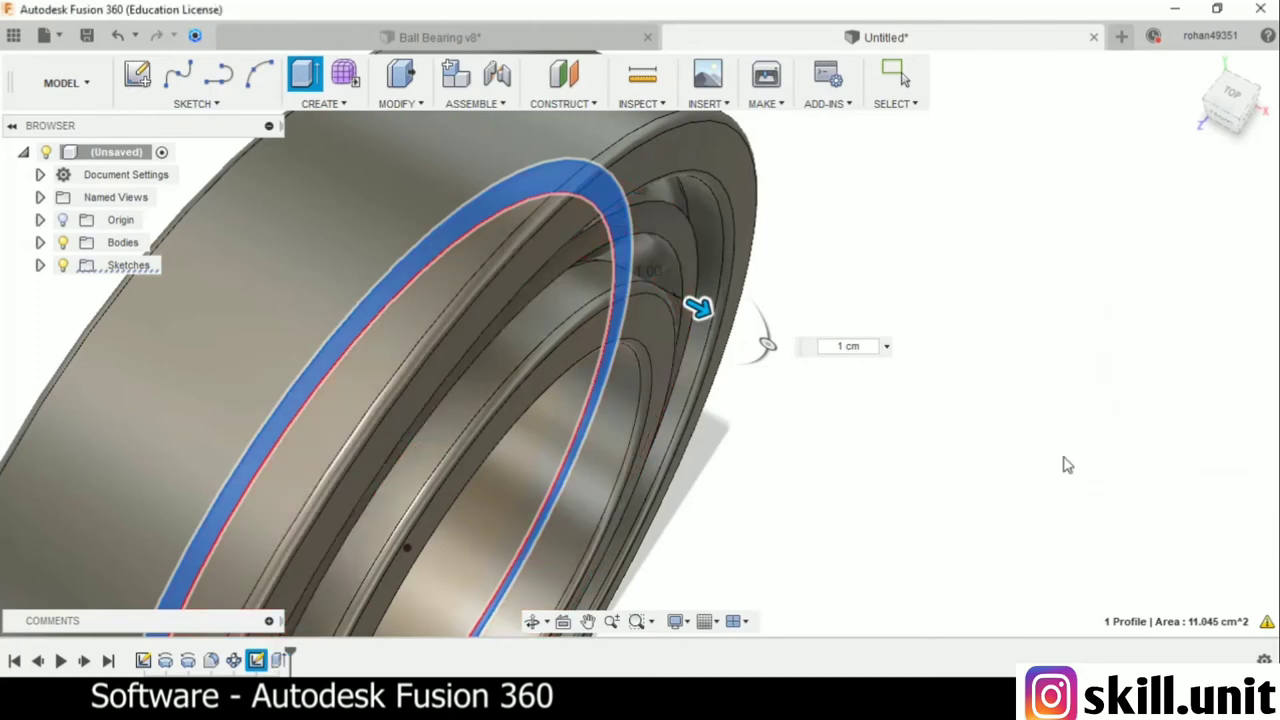
pyautogui.moveTo(1063, 463)
pyautogui.keyDown('shift'); pyautogui.mouseDown(button='middle')
pyautogui.moveTo(997, 429)
pyautogui.moveTo(984, 386)
pyautogui.moveTo(986, 414)
pyautogui.mouseUp(button='middle'); pyautogui.keyUp('shift')
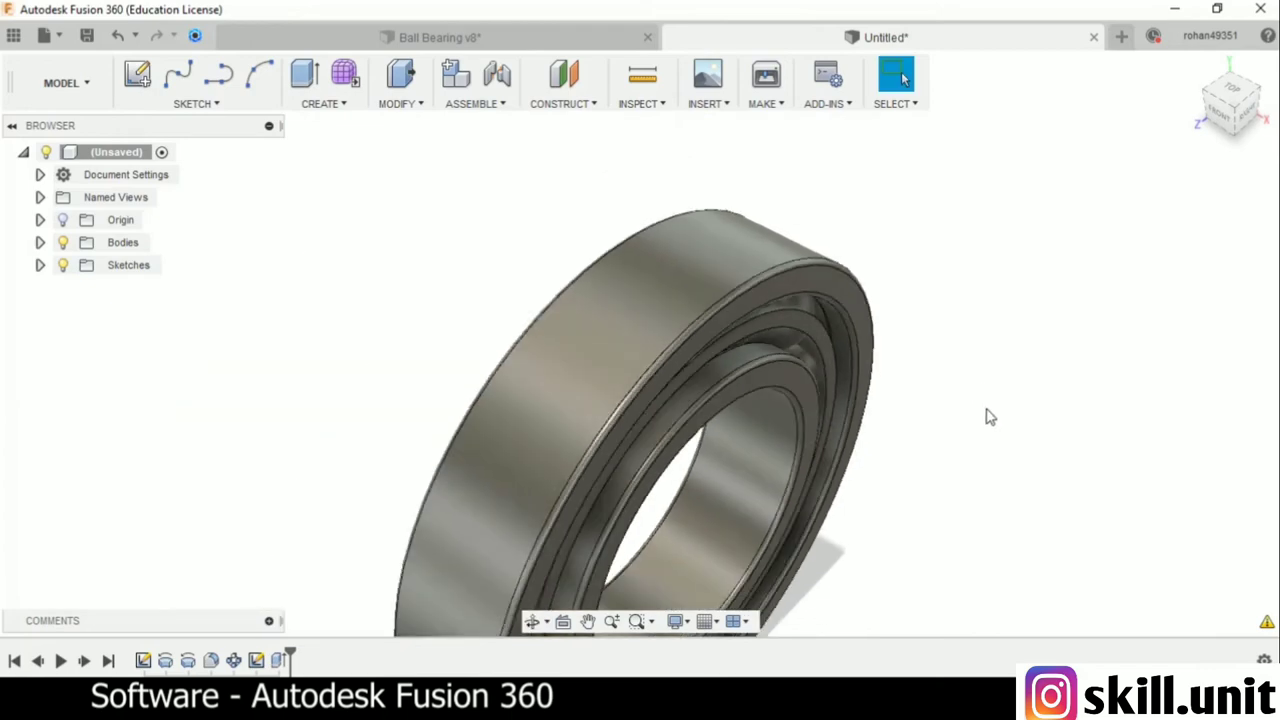
# - Hide the race bodies Body1 and Body2
pyautogui.click(40, 242)
pyautogui.click(80, 197)
pyautogui.click(80, 219)
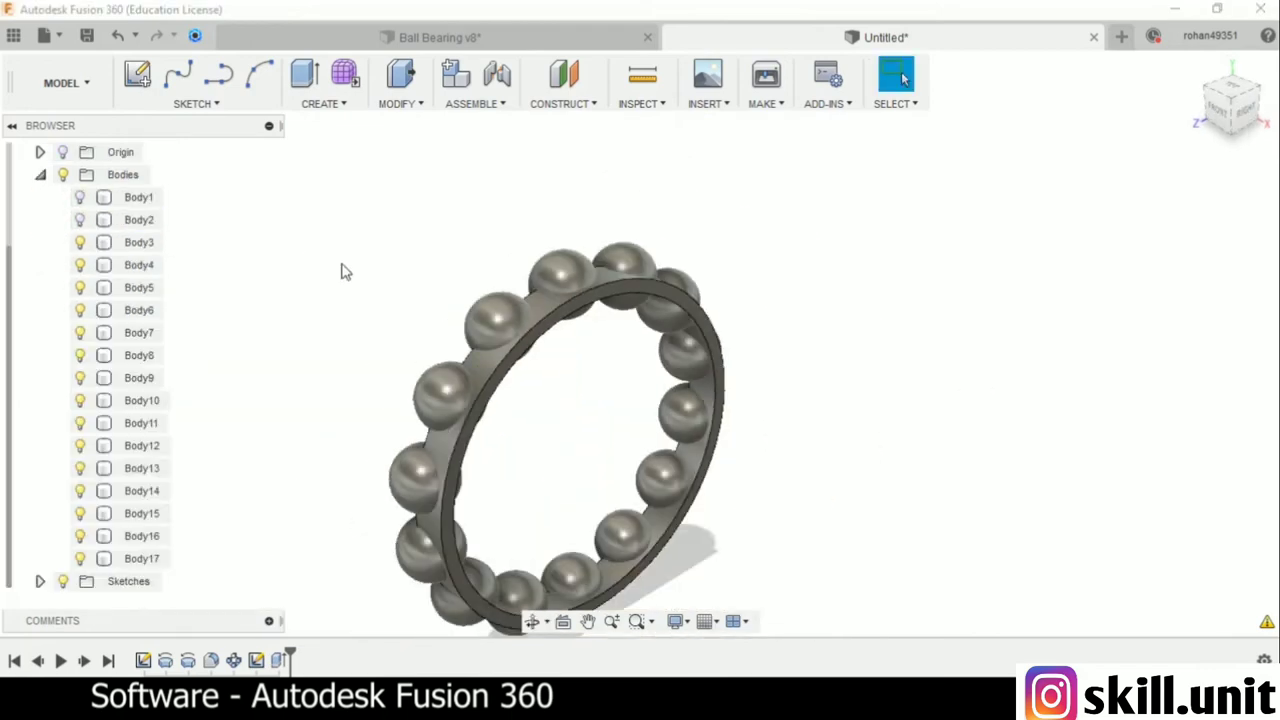
# - Combine-cut balls Body3–Body16 from cage ring Body17, keeping the ball bodies
pyautogui.click(400, 104)
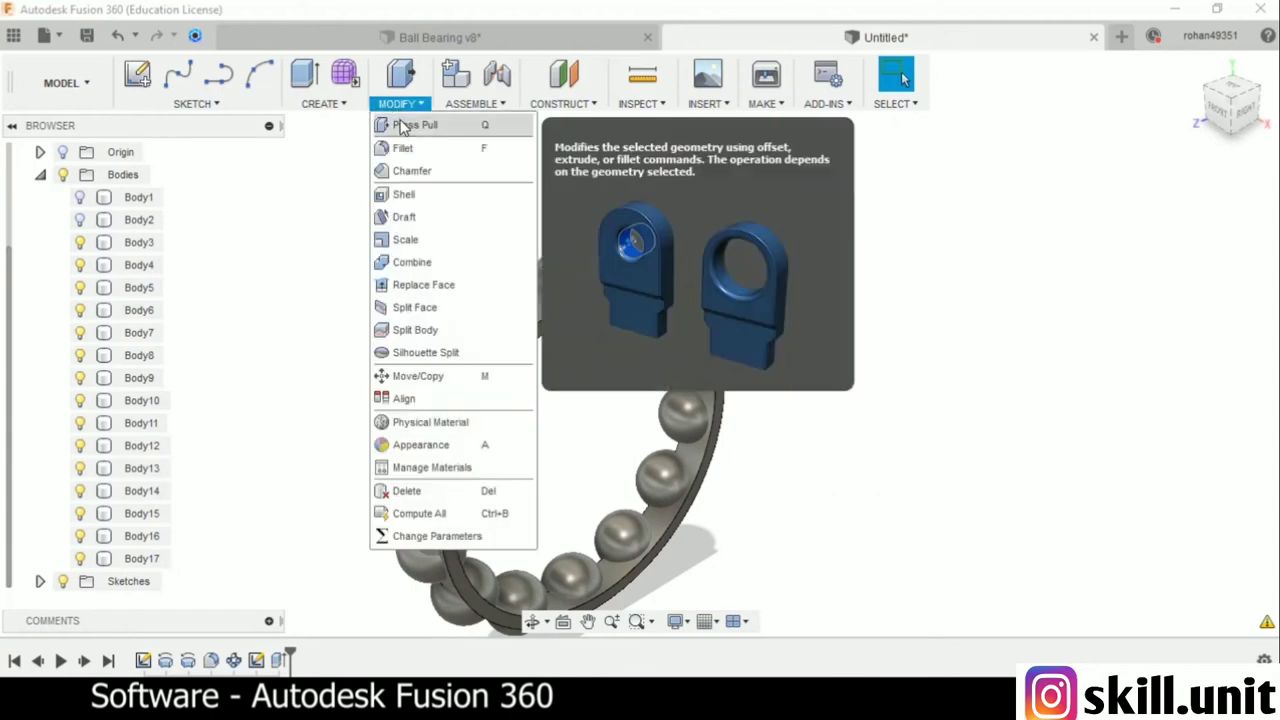
pyautogui.click(412, 262)
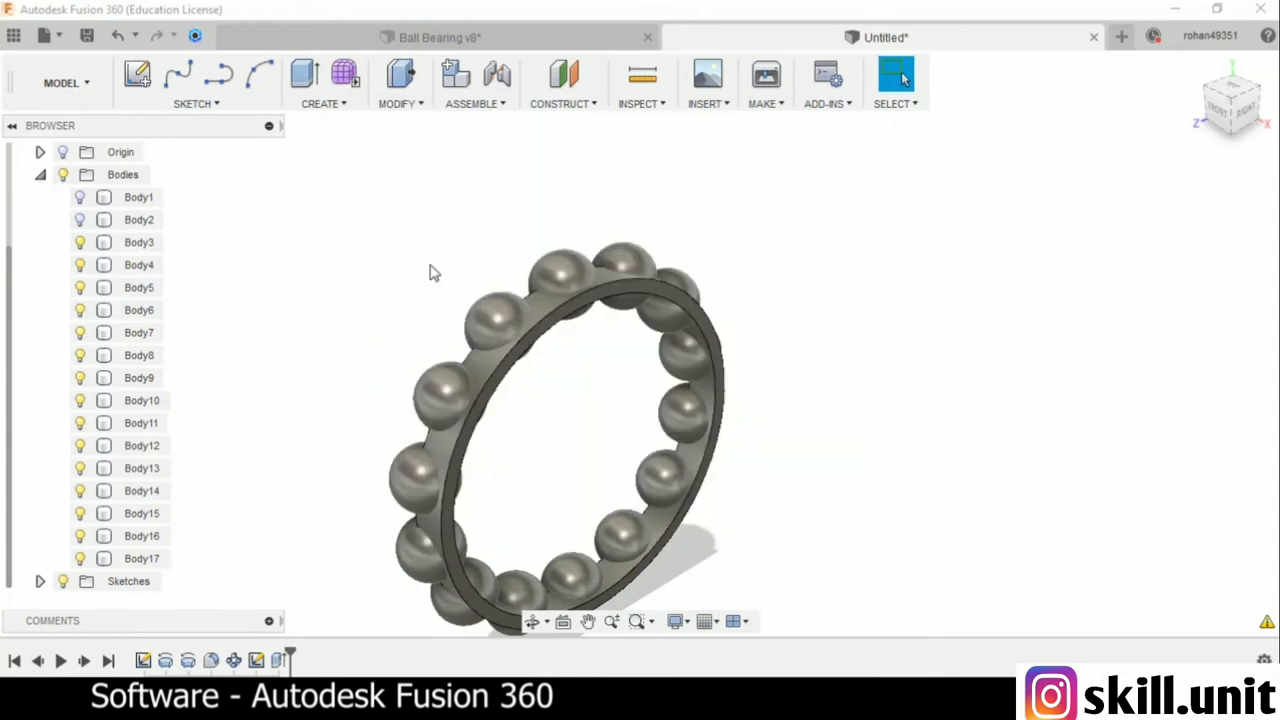
pyautogui.scroll(-2, 565, 272)
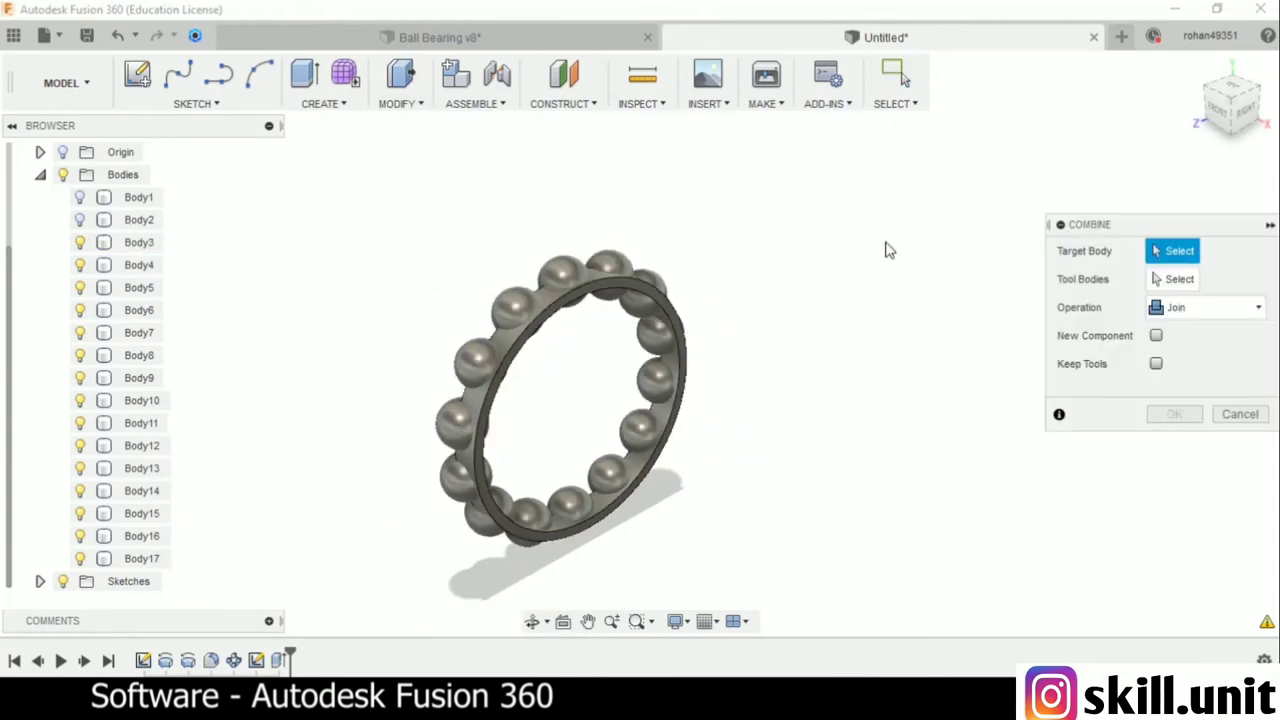
pyautogui.click(561, 312)
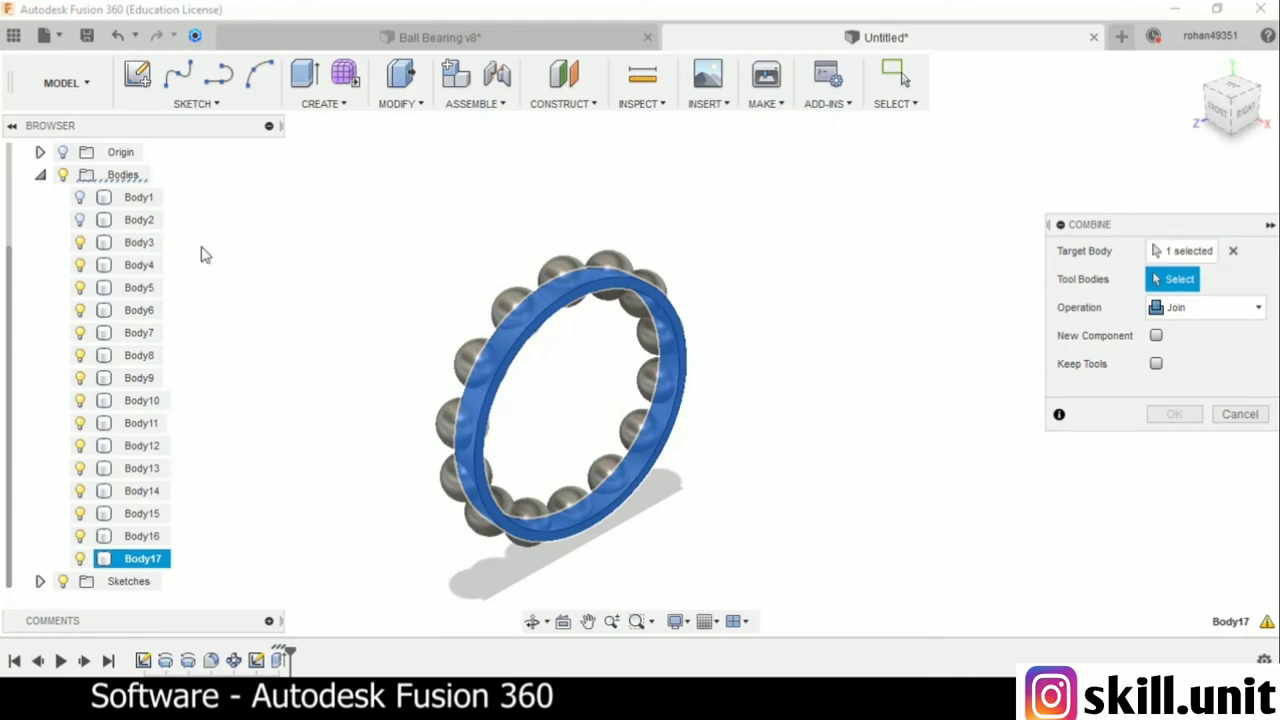
pyautogui.click(133, 242)
pyautogui.keyDown('shift'); pyautogui.click(133, 537); pyautogui.keyUp('shift')
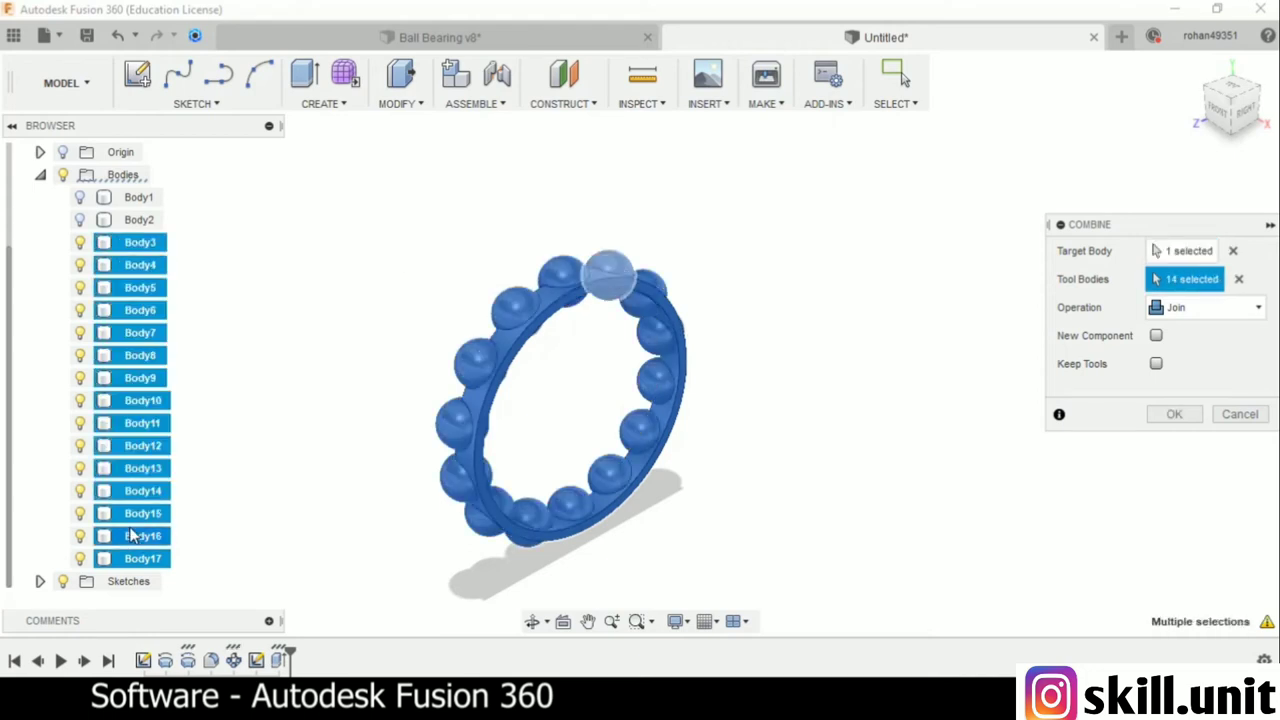
pyautogui.click(1192, 312)
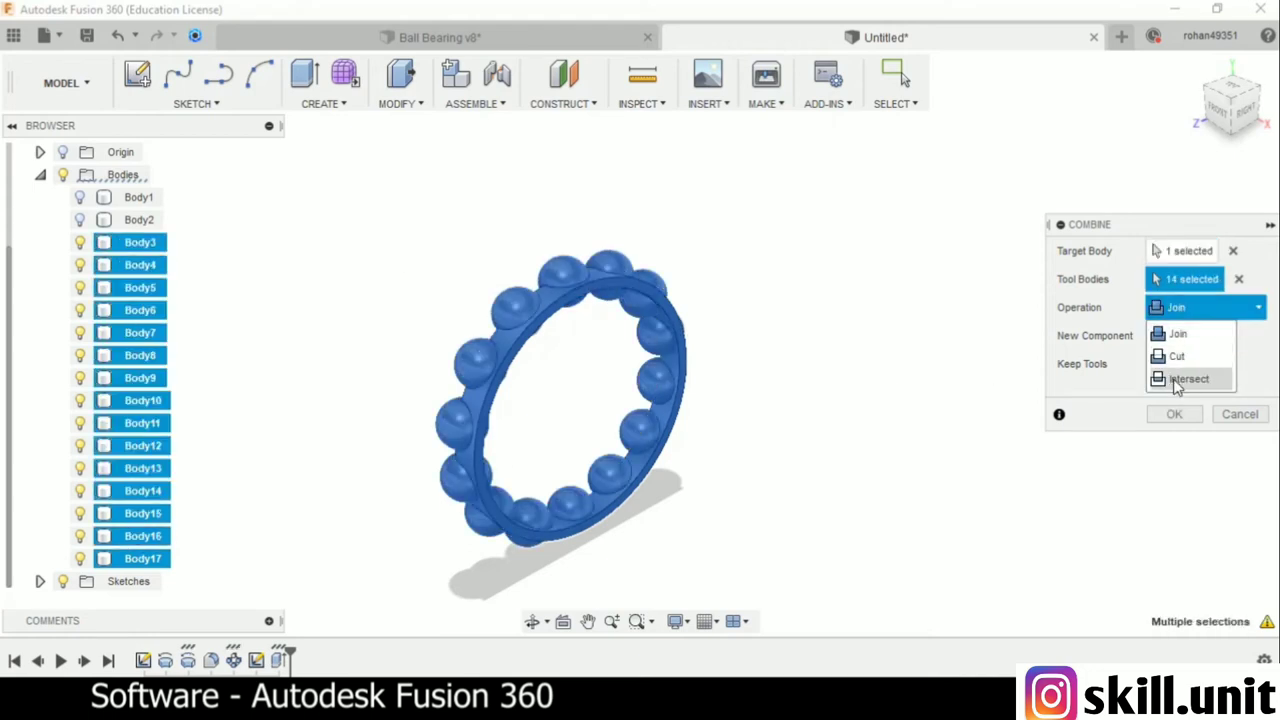
pyautogui.click(1177, 356)
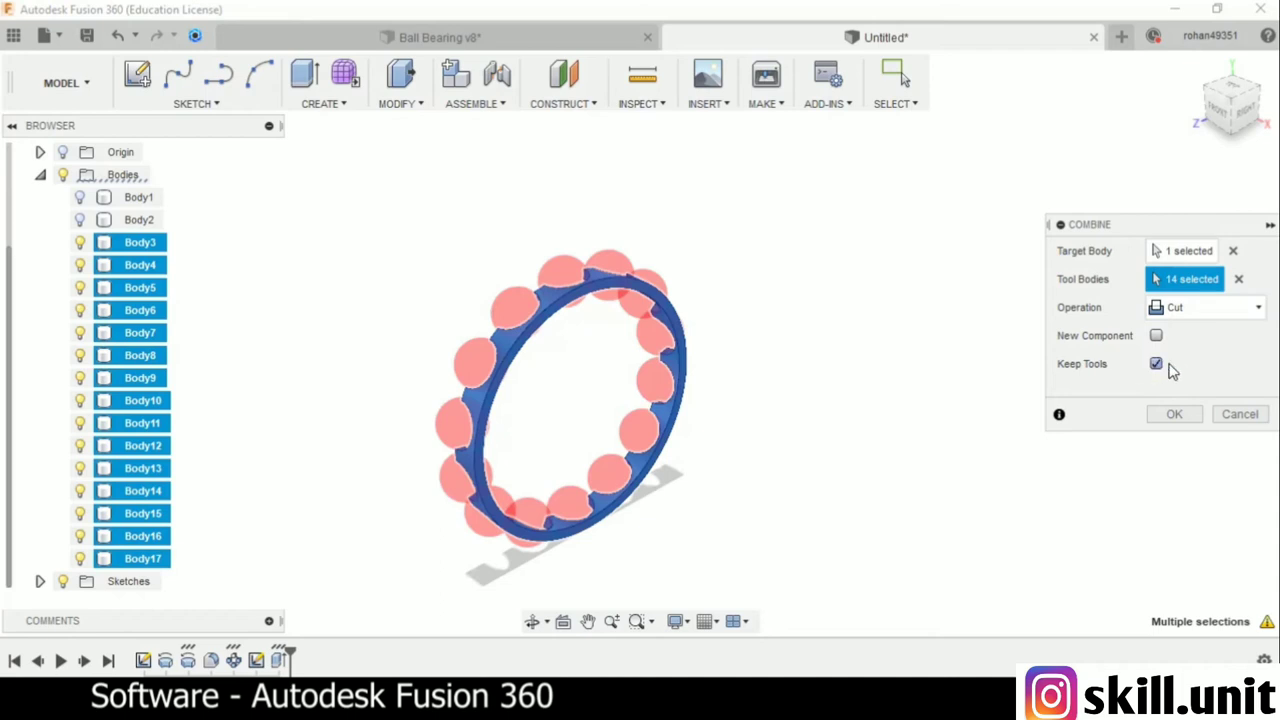
pyautogui.click(1177, 419)
pyautogui.moveTo(880, 414)
pyautogui.keyDown('shift'); pyautogui.mouseDown(button='middle')
pyautogui.moveTo(908, 400)
pyautogui.moveTo(989, 413)
pyautogui.moveTo(960, 412)
pyautogui.mouseUp(button='middle'); pyautogui.keyUp('shift')
# - Make the 14 balls (Body3–Body16) unselectable and hide them, then open the MODIFY menu
pyautogui.click(113, 246)
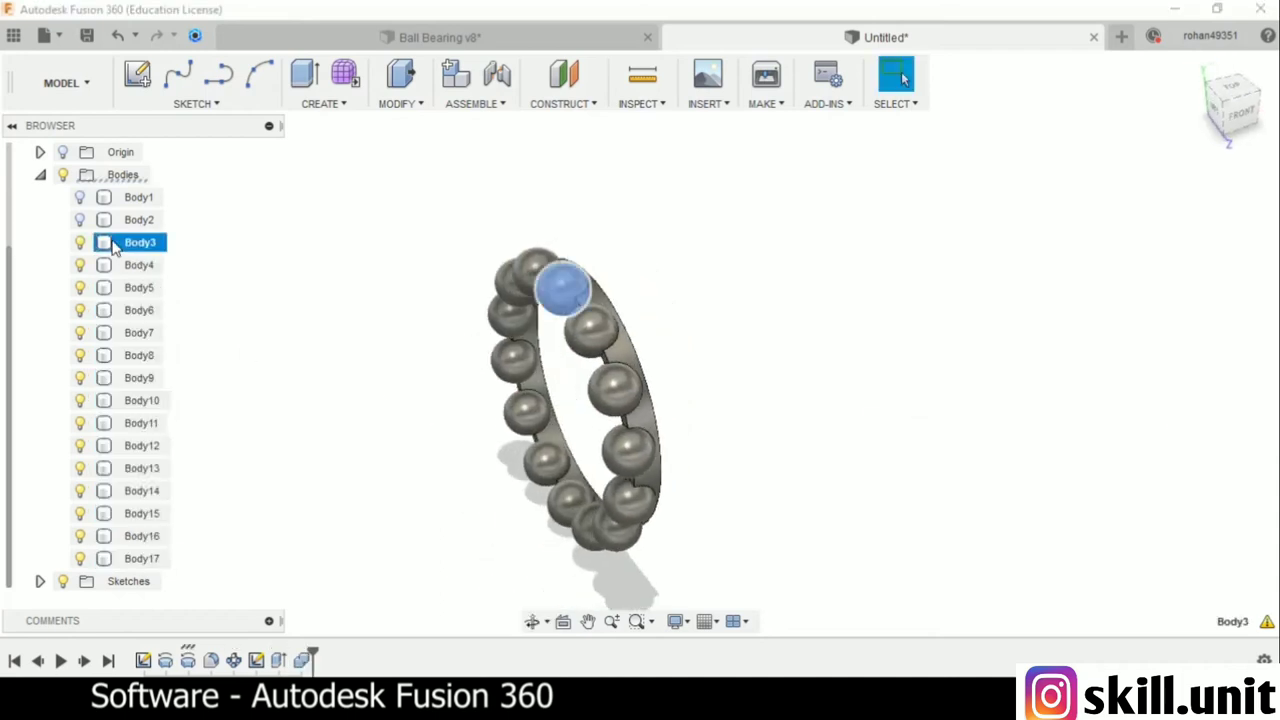
pyautogui.keyDown('shift'); pyautogui.click(119, 538); pyautogui.keyUp('shift')
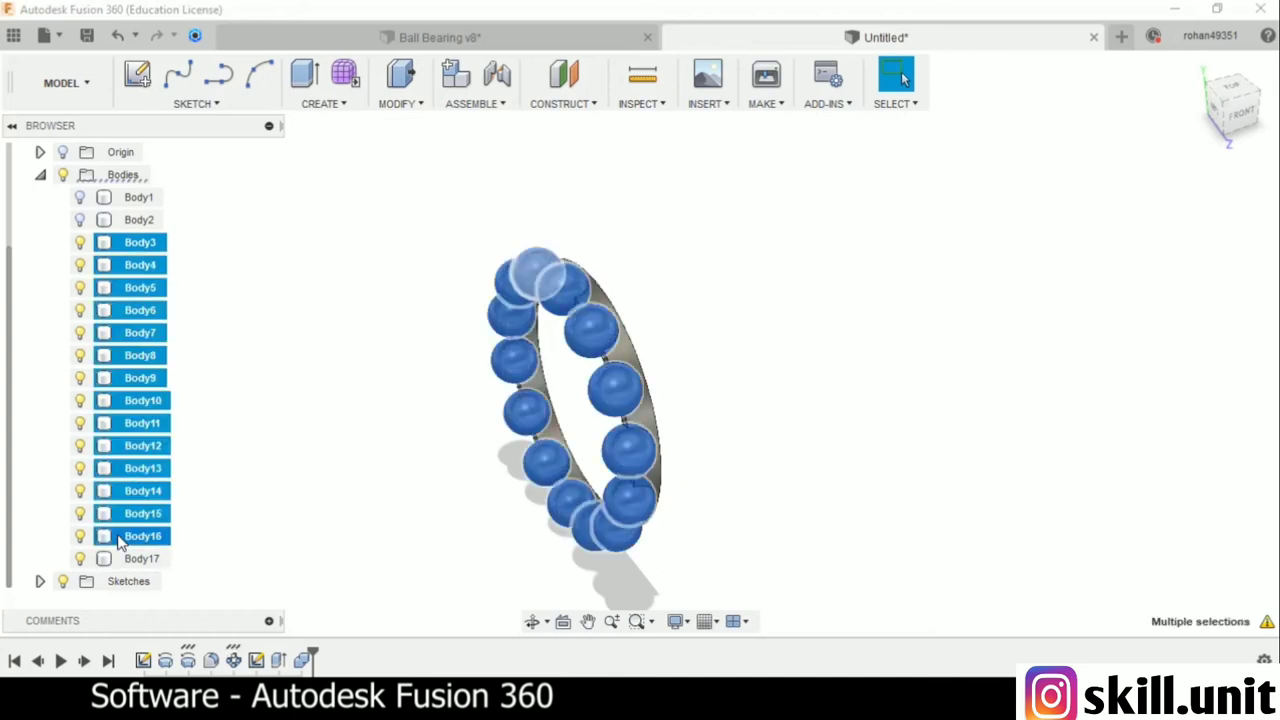
pyautogui.rightClick(119, 538)
pyautogui.click(200, 499)
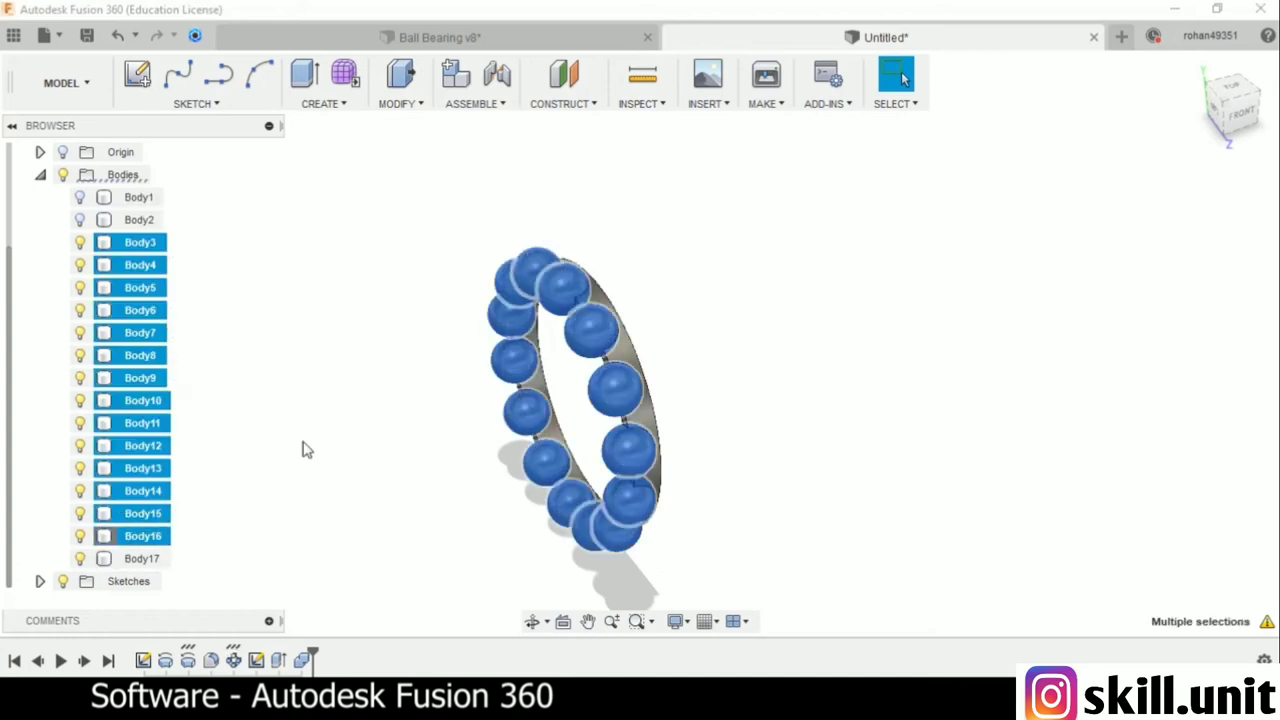
pyautogui.press('v')
pyautogui.moveTo(352, 437)
pyautogui.keyDown('shift'); pyautogui.mouseDown(button='middle')
pyautogui.moveTo(394, 397)
pyautogui.moveTo(391, 411)
pyautogui.mouseUp(button='middle'); pyautogui.keyUp('shift')
pyautogui.scroll(3, 751, 283)
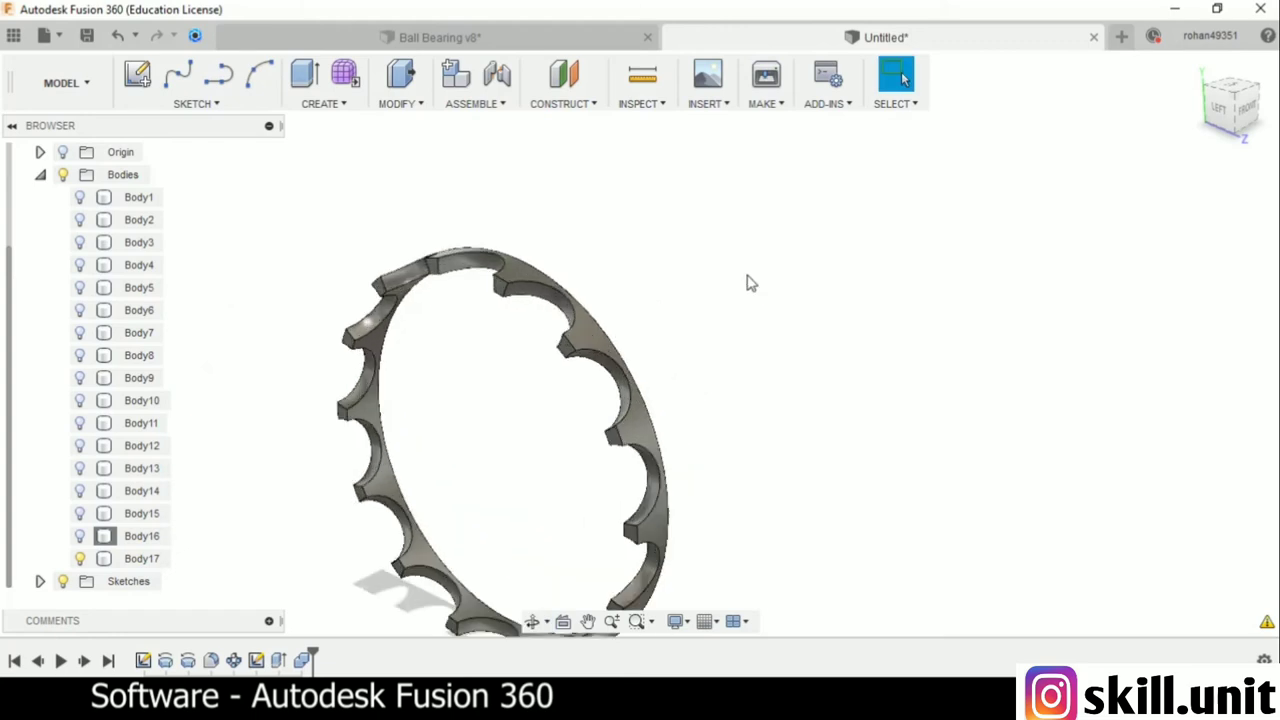
pyautogui.click(425, 104)
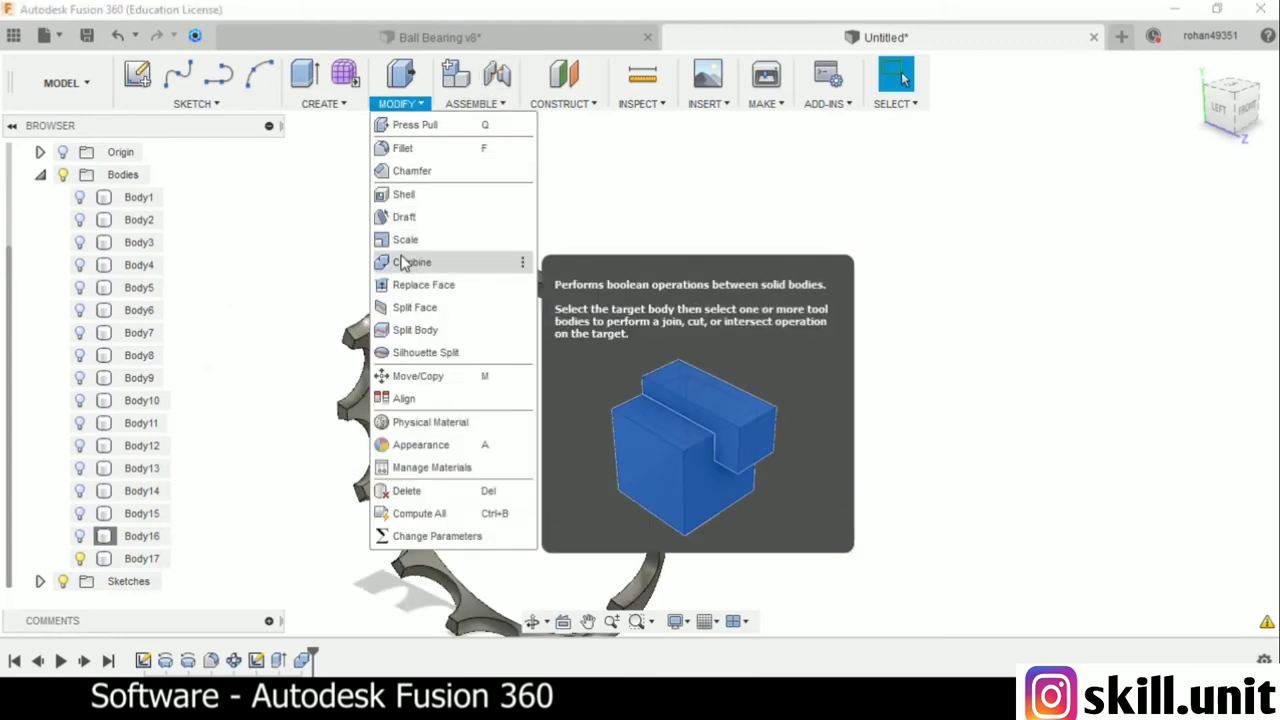
# - Shell the cage ring inward to 0.1 cm thickness, removing three of its faces
pyautogui.click(404, 194)
pyautogui.scroll(3, 542, 296)
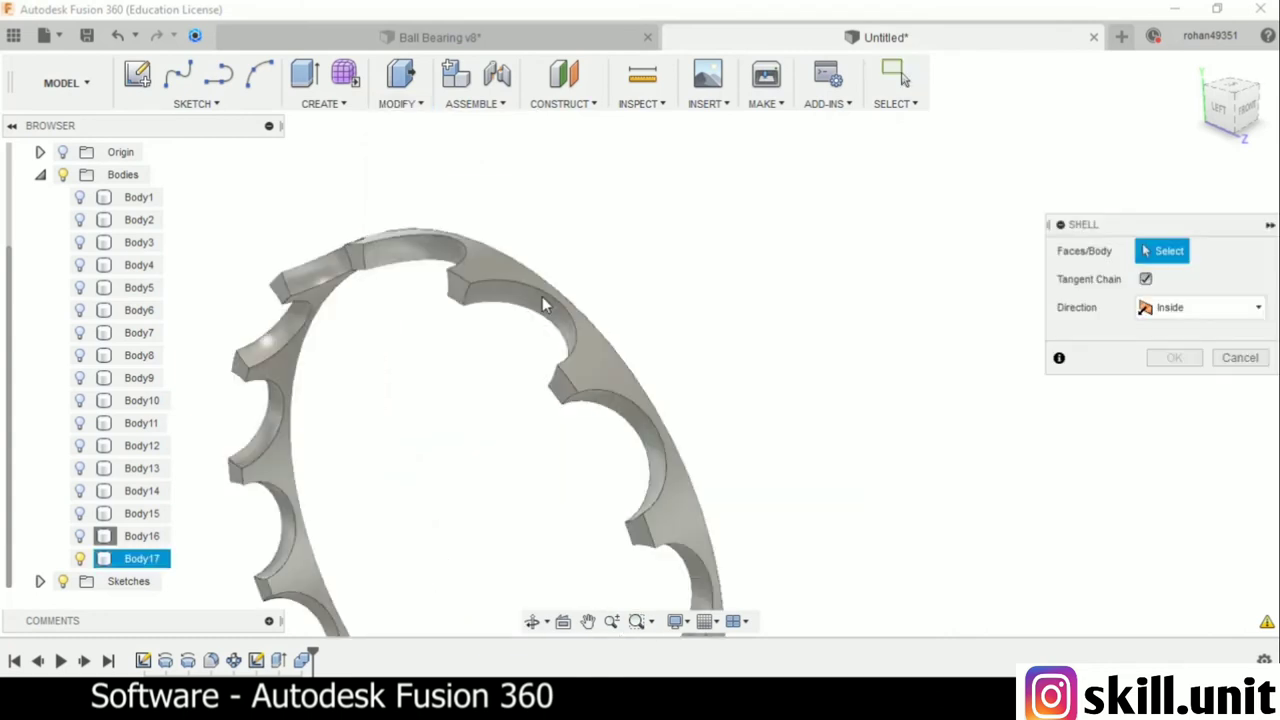
pyautogui.click(498, 264)
pyautogui.moveTo(528, 251)
pyautogui.keyDown('shift'); pyautogui.mouseDown(button='middle')
pyautogui.moveTo(409, 246)
pyautogui.moveTo(465, 280)
pyautogui.mouseUp(button='middle'); pyautogui.keyUp('shift')
pyautogui.click(466, 282)
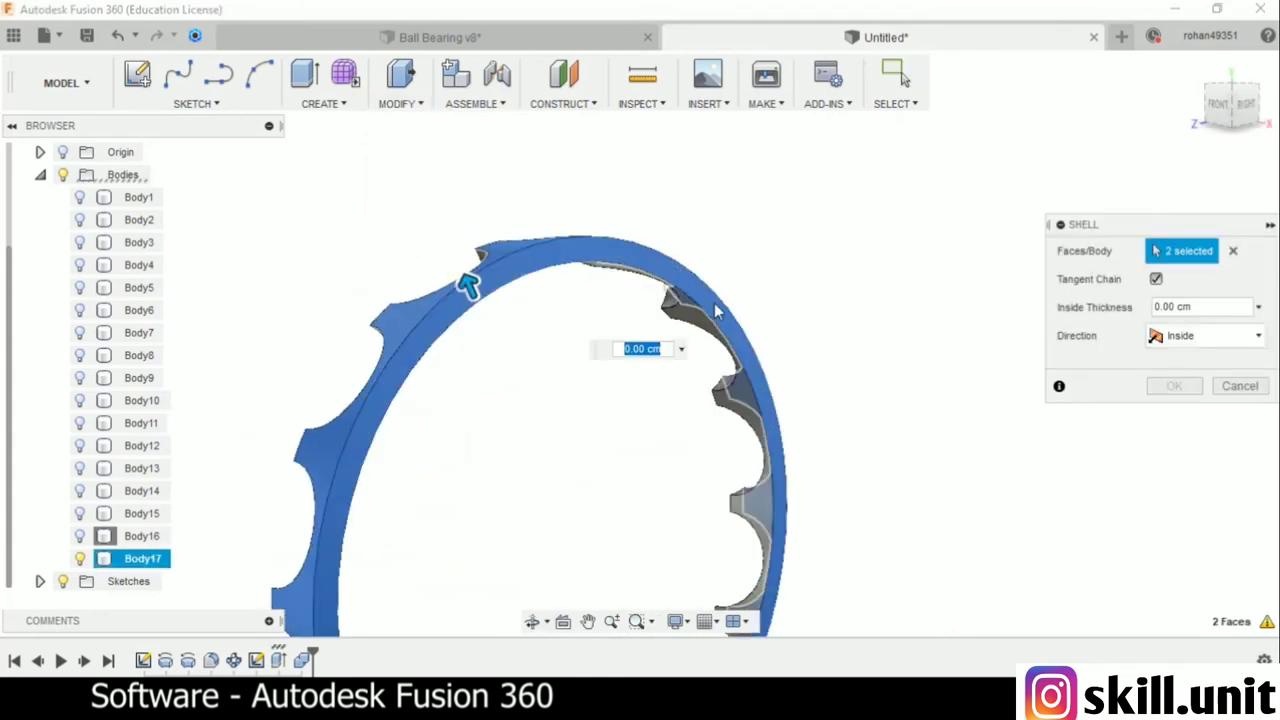
pyautogui.keyDown('shift'); pyautogui.moveTo(716, 312); pyautogui.dragTo(757, 260, button='middle'); pyautogui.keyUp('shift')
pyautogui.moveTo(692, 305)
pyautogui.keyDown('shift'); pyautogui.mouseDown(button='middle')
pyautogui.moveTo(877, 408)
pyautogui.moveTo(889, 446)
pyautogui.moveTo(827, 448)
pyautogui.mouseUp(button='middle'); pyautogui.keyUp('shift')
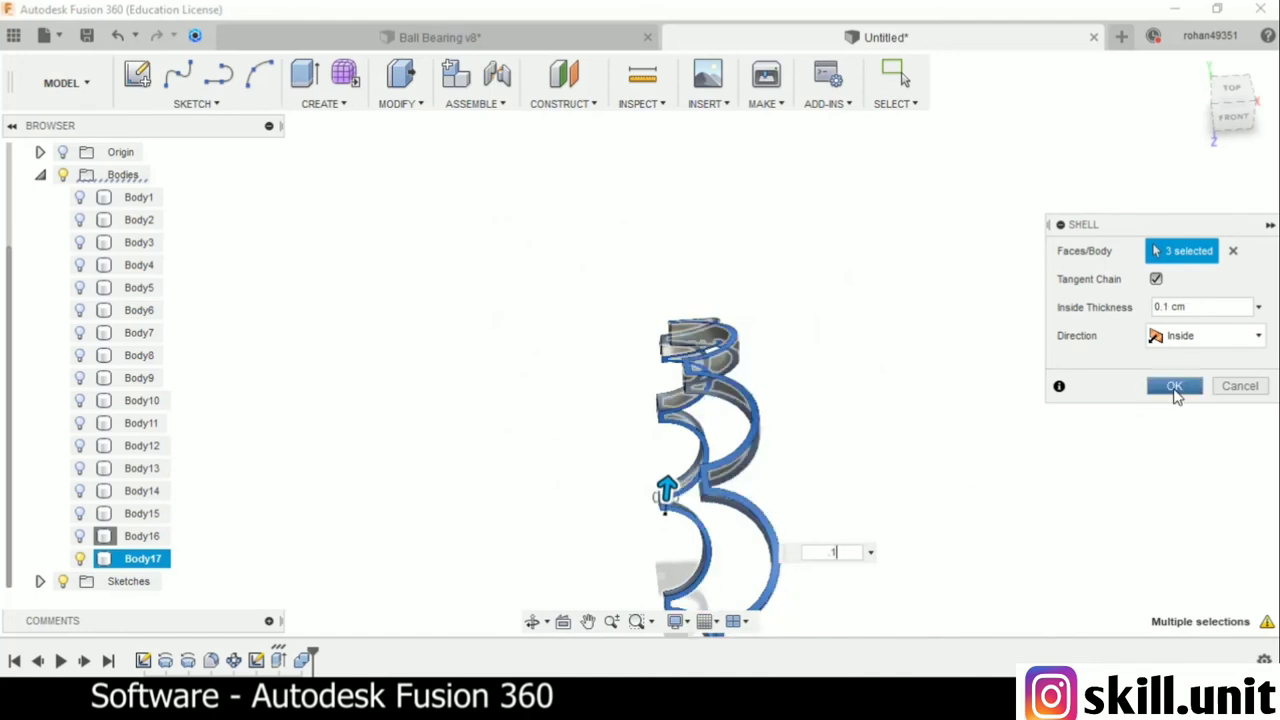
pyautogui.click(1176, 396)
# - Inspect the hollowed cage and open the CREATE menu
pyautogui.keyDown('shift'); pyautogui.moveTo(946, 355); pyautogui.dragTo(990, 373, button='middle'); pyautogui.keyUp('shift')
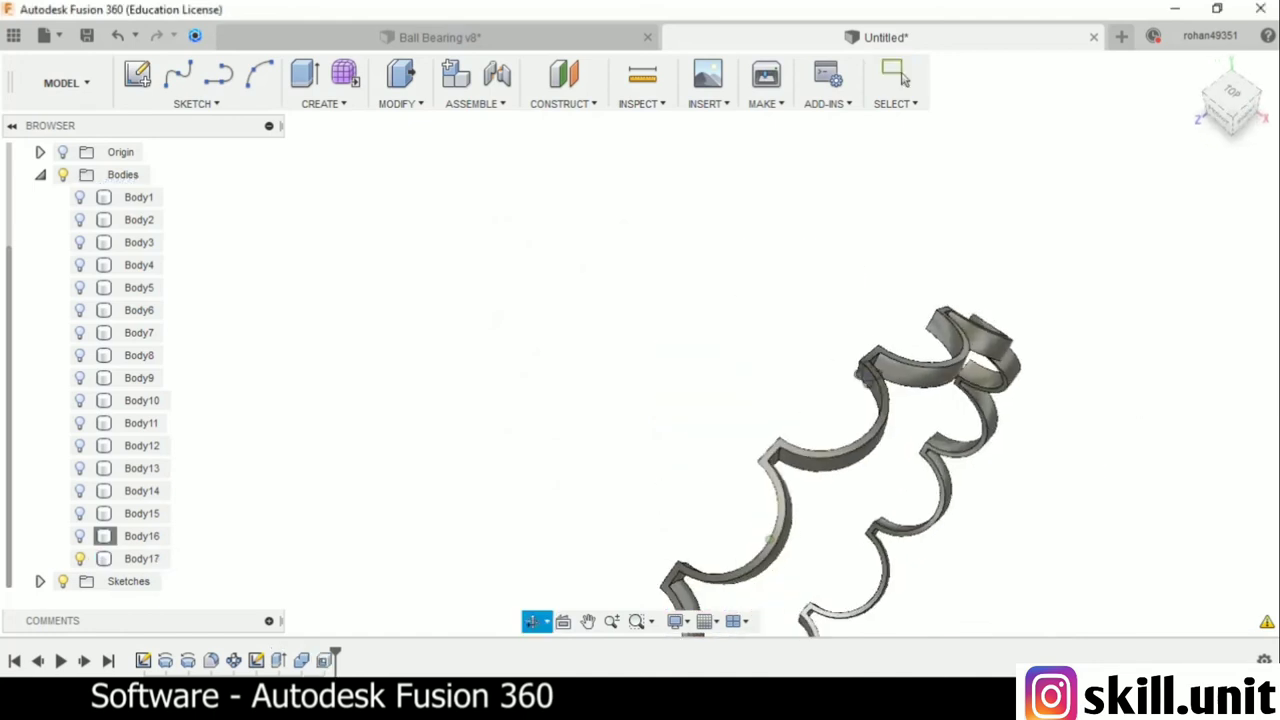
pyautogui.scroll(-2, 990, 373)
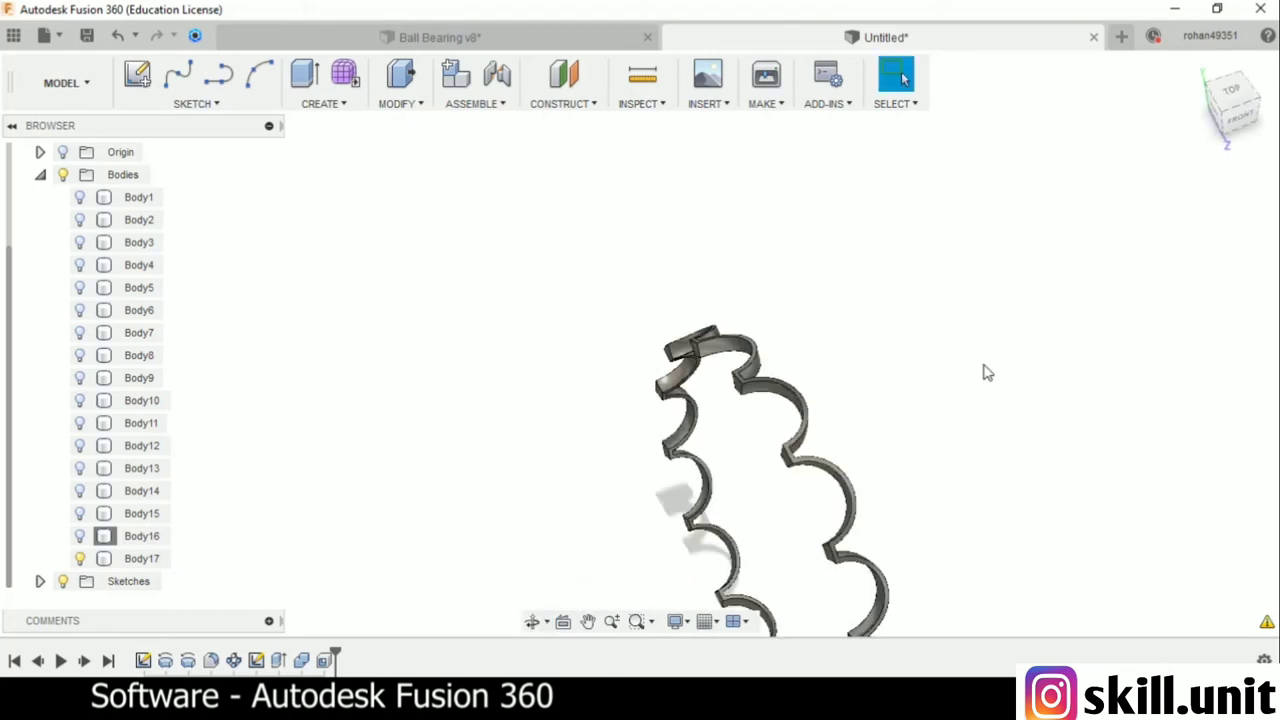
pyautogui.click(330, 104)
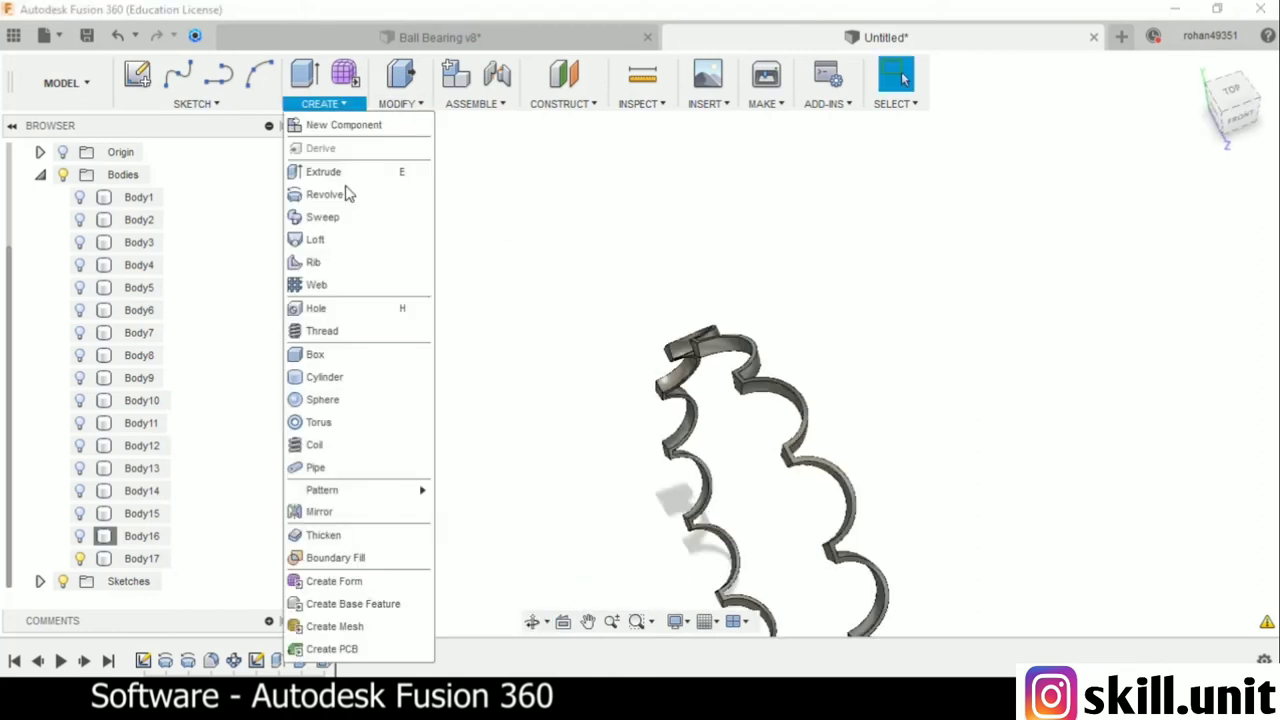
# - Mirror Body17 as a whole body across the chosen plane, producing the cage's other half, Body18
pyautogui.click(335, 532)
pyautogui.click(1200, 251)
pyautogui.click(1160, 292)
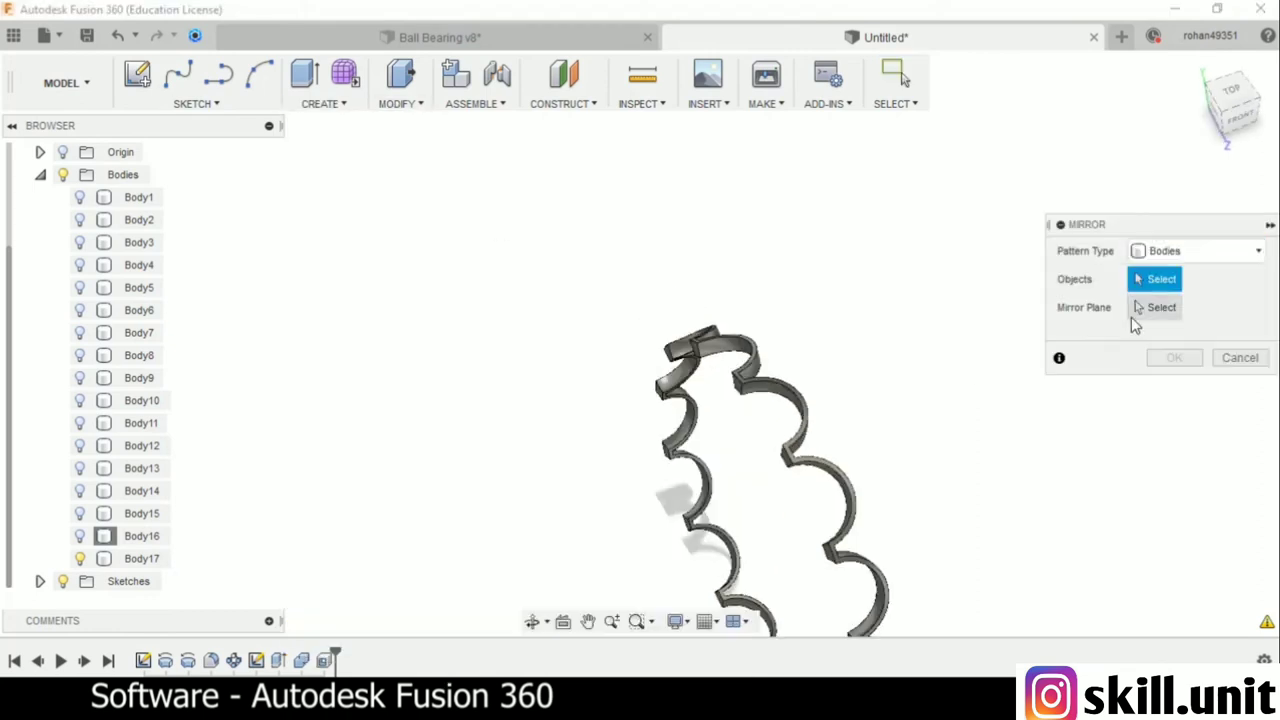
pyautogui.keyDown('shift'); pyautogui.moveTo(1050, 345); pyautogui.dragTo(983, 380, button='middle'); pyautogui.keyUp('shift')
pyautogui.click(790, 487)
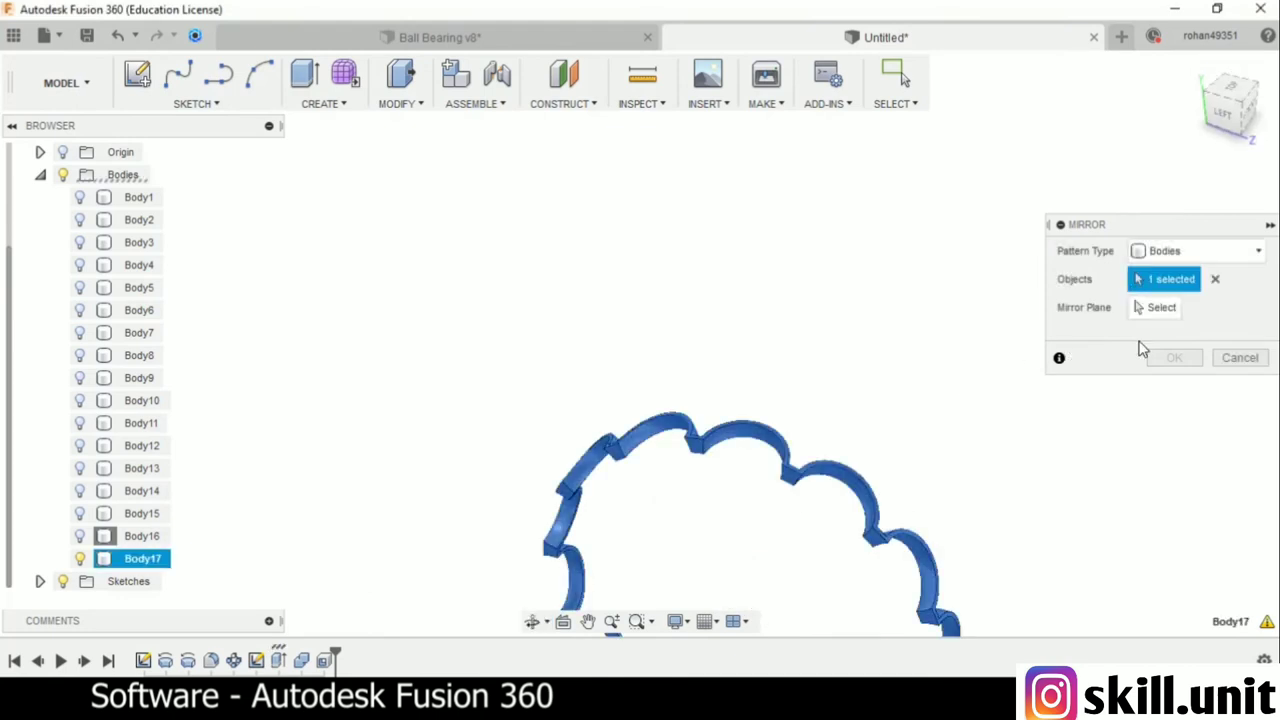
pyautogui.click(1148, 310)
pyautogui.click(733, 470)
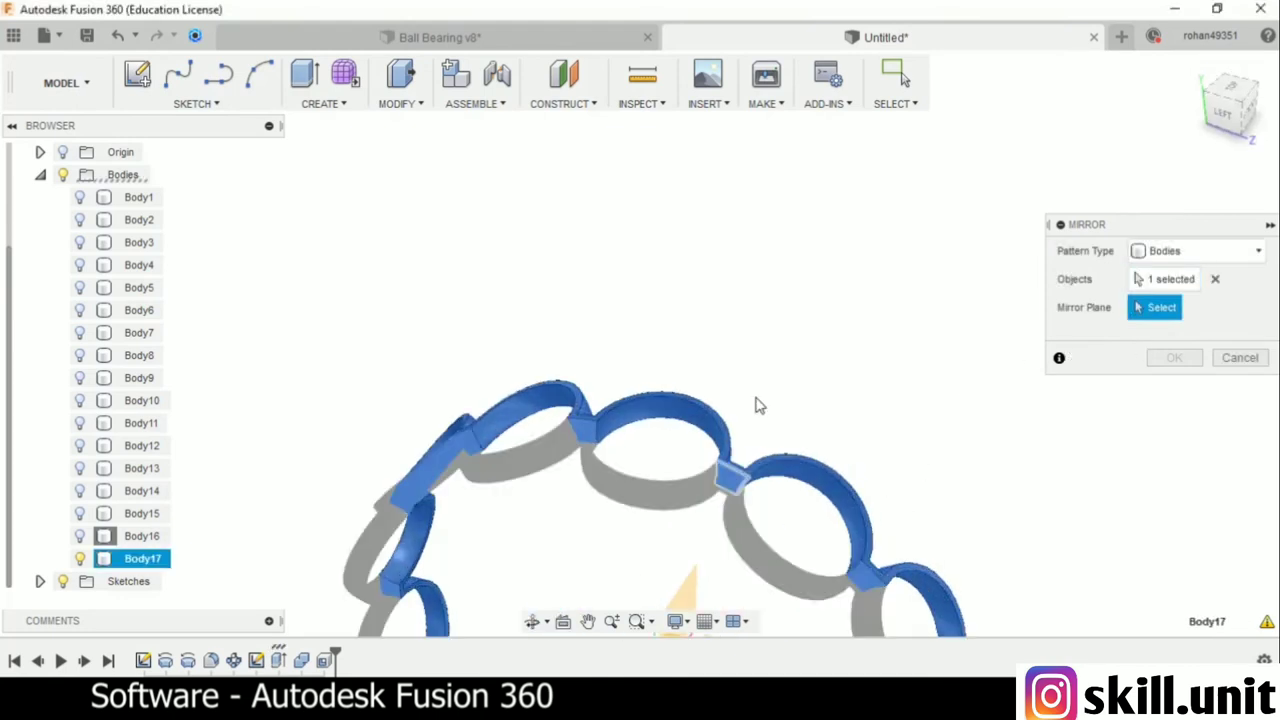
pyautogui.keyDown('shift'); pyautogui.moveTo(758, 388); pyautogui.dragTo(730, 382, button='middle'); pyautogui.keyUp('shift')
pyautogui.click(1174, 357)
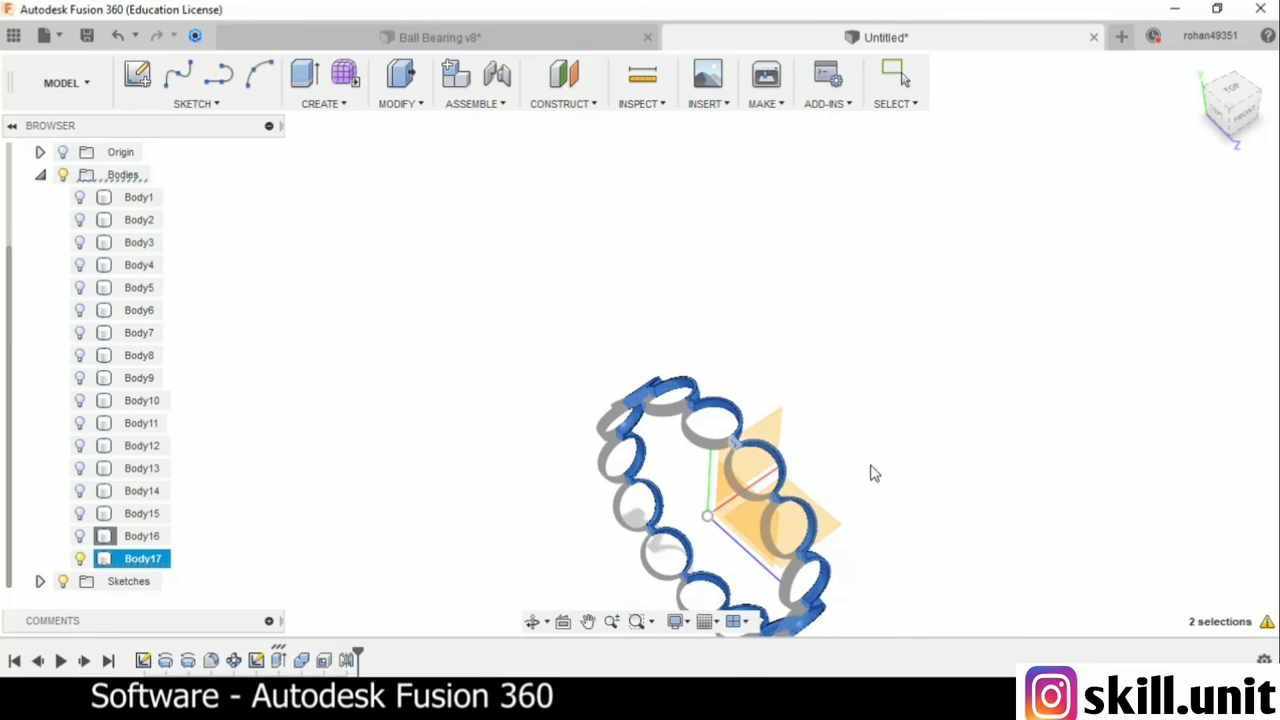
pyautogui.moveTo(871, 471)
pyautogui.keyDown('shift'); pyautogui.mouseDown(button='middle')
pyautogui.moveTo(883, 469)
pyautogui.moveTo(716, 427)
pyautogui.mouseUp(button='middle'); pyautogui.keyUp('shift')
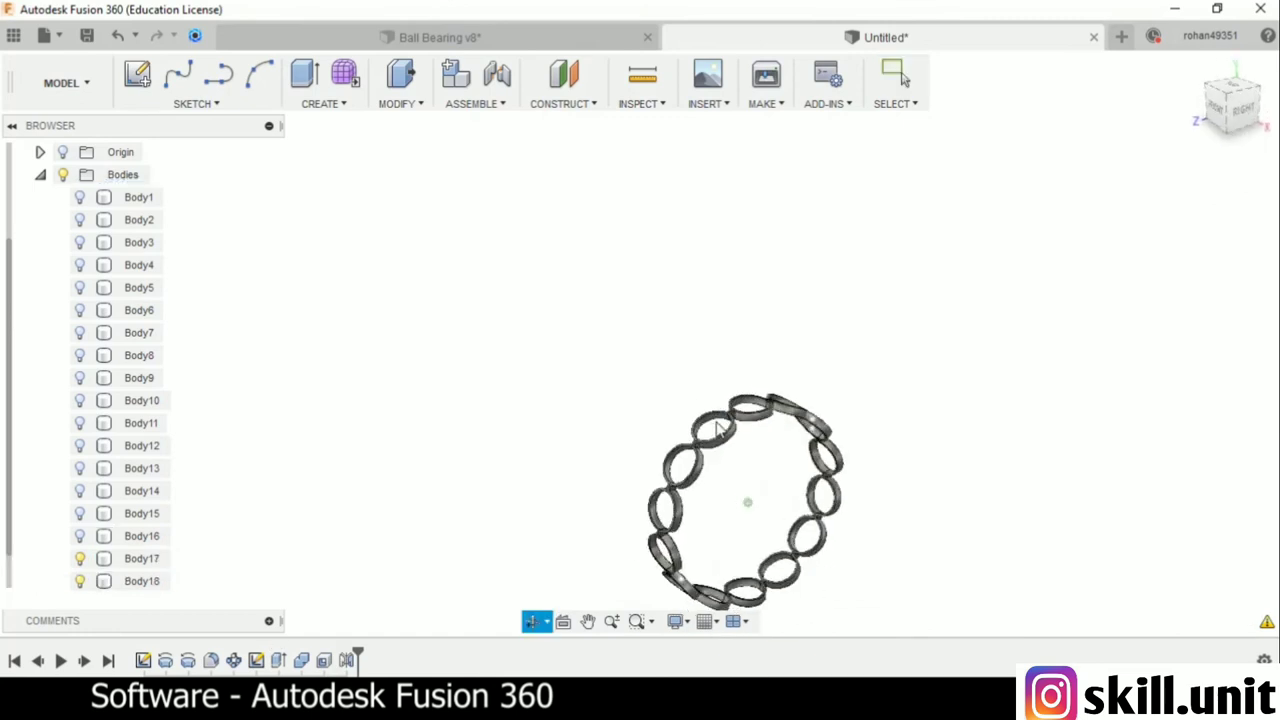
# - Show Body2–Body16 and the outer ring Body1 again so every body is visible
pyautogui.click(104, 221)
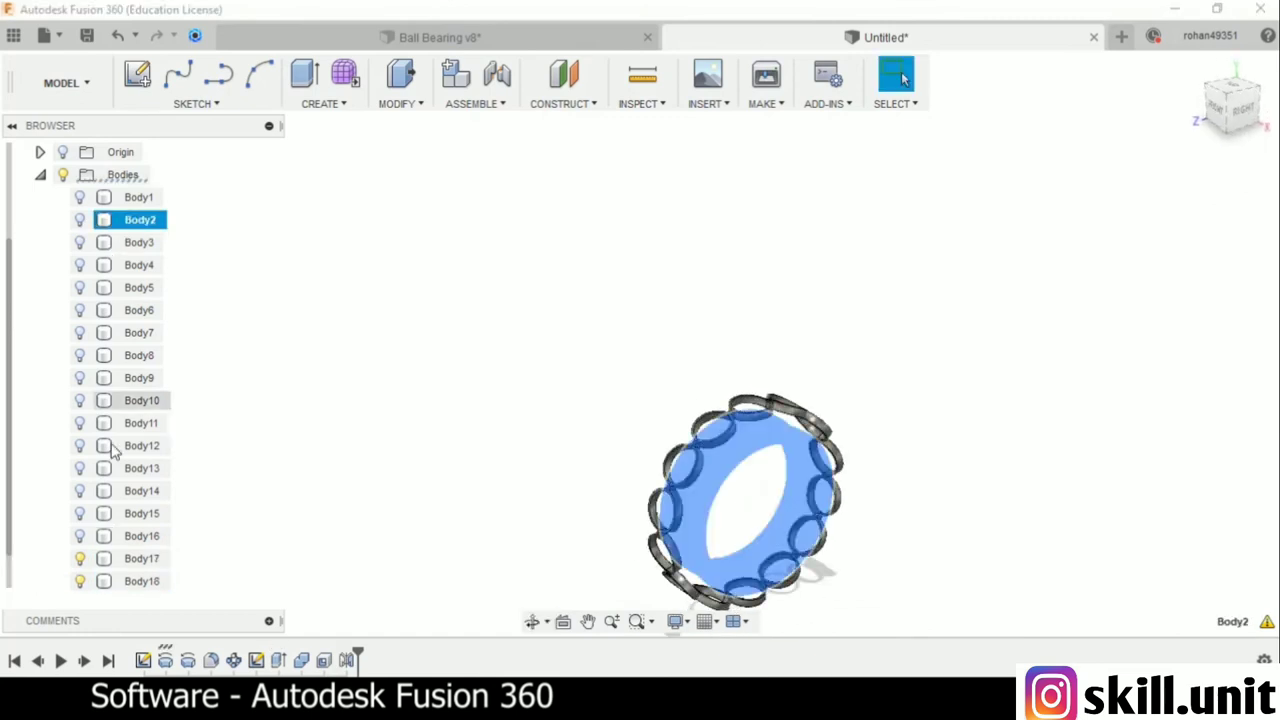
pyautogui.keyDown('shift'); pyautogui.click(118, 546); pyautogui.keyUp('shift')
pyautogui.rightClick(118, 546)
pyautogui.click(140, 484)
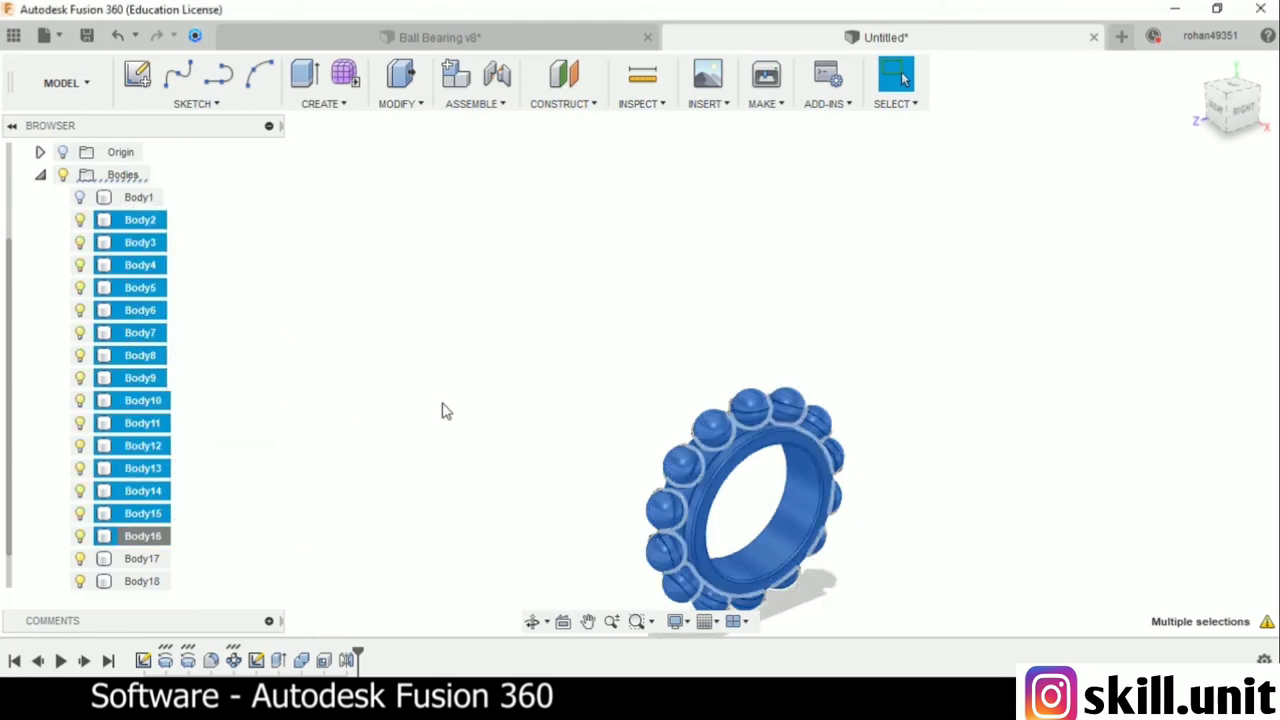
pyautogui.click(446, 411)
pyautogui.keyDown('shift'); pyautogui.moveTo(454, 400); pyautogui.dragTo(660, 402, button='middle'); pyautogui.keyUp('shift')
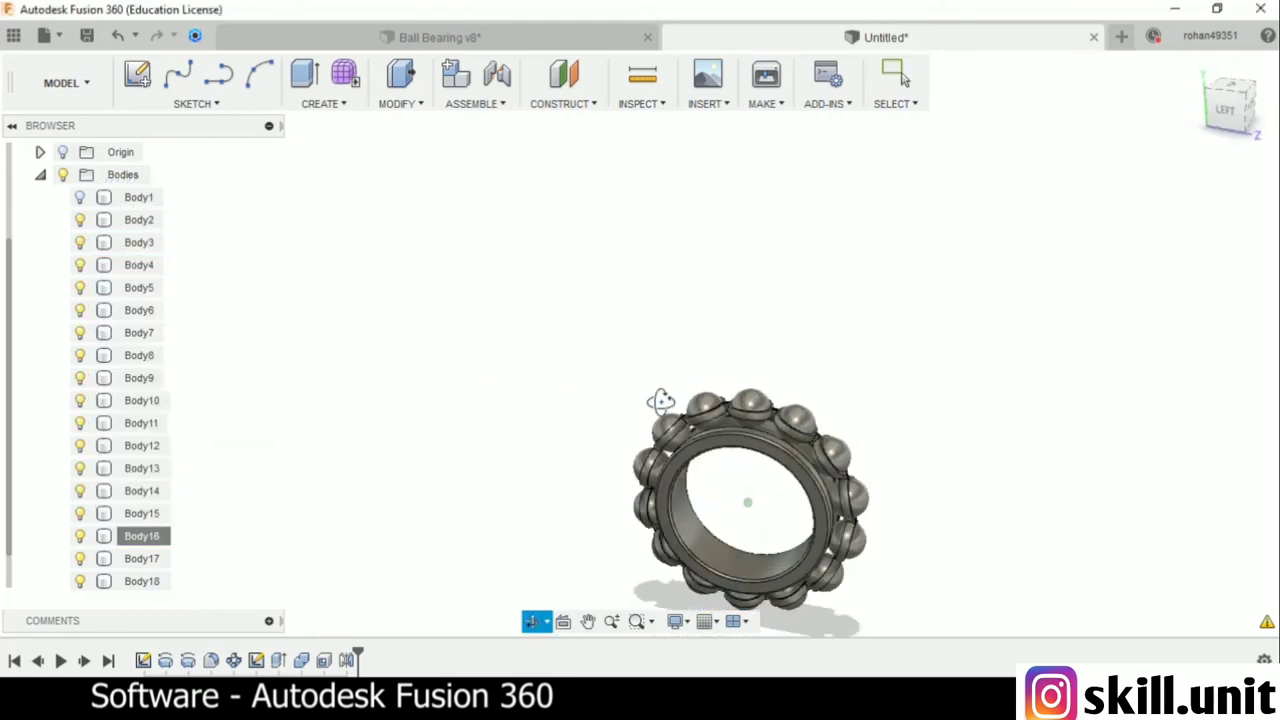
pyautogui.moveTo(660, 402)
pyautogui.mouseDown()
pyautogui.moveTo(766, 371)
pyautogui.moveTo(891, 380)
pyautogui.mouseUp()
pyautogui.press('Escape')
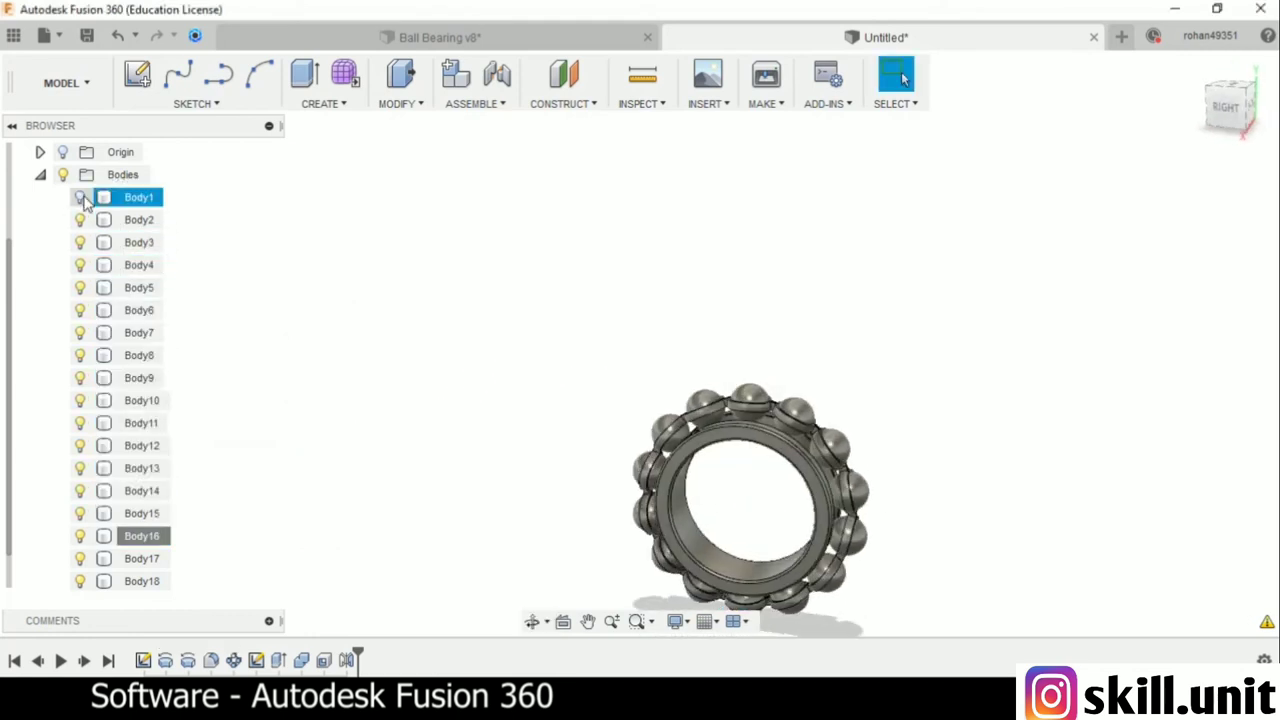
pyautogui.click(80, 197)
# - Orbit to face the bearing head-on and open the Appearance library with A
pyautogui.moveTo(580, 380)
pyautogui.keyDown('shift'); pyautogui.mouseDown(button='middle')
pyautogui.moveTo(523, 329)
pyautogui.moveTo(417, 349)
pyautogui.moveTo(284, 342)
pyautogui.mouseUp(button='middle'); pyautogui.keyUp('shift')
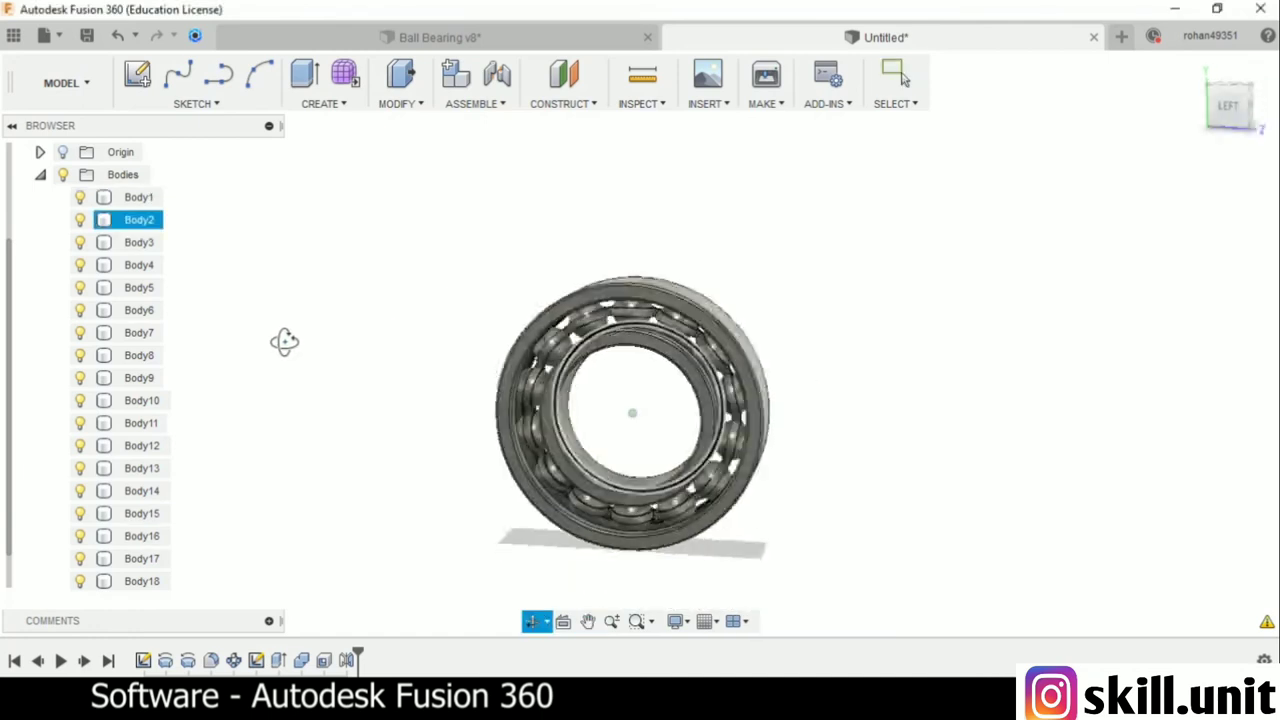
pyautogui.moveTo(284, 342)
pyautogui.mouseDown()
pyautogui.moveTo(329, 314)
pyautogui.moveTo(351, 329)
pyautogui.mouseUp()
pyautogui.press('Escape')
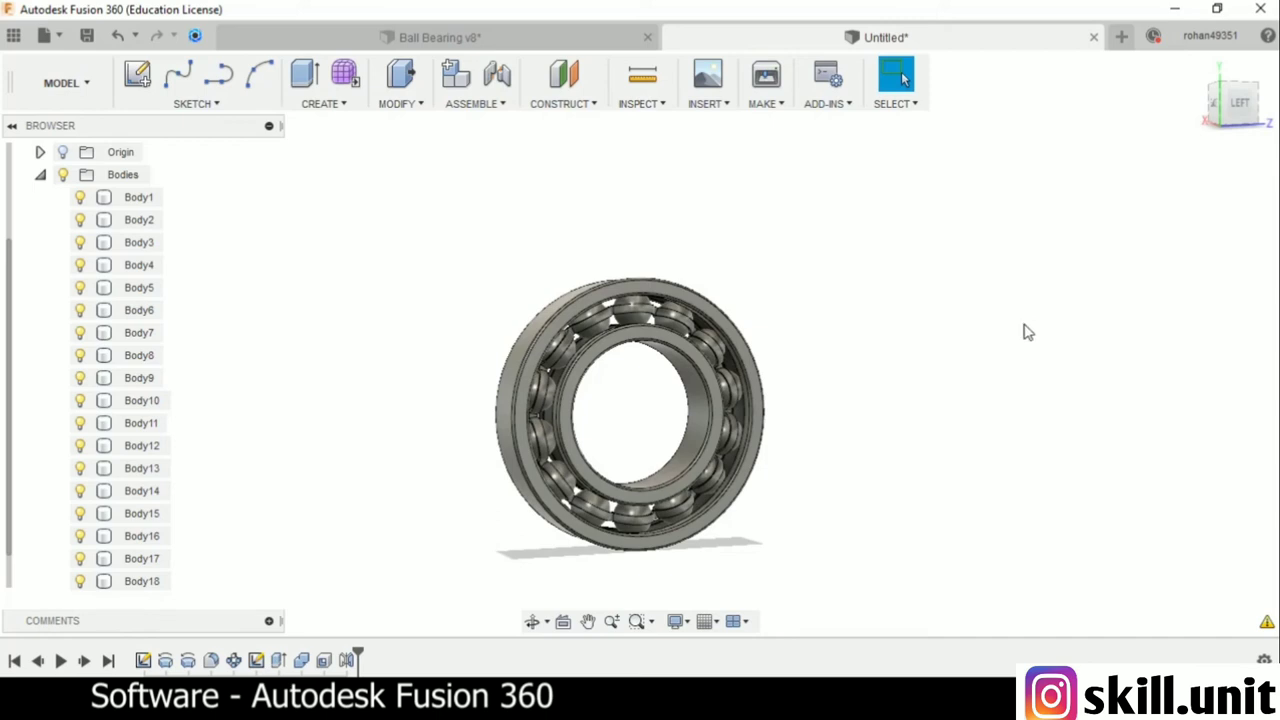
pyautogui.press('a')
pyautogui.scroll(-3, 998, 582)
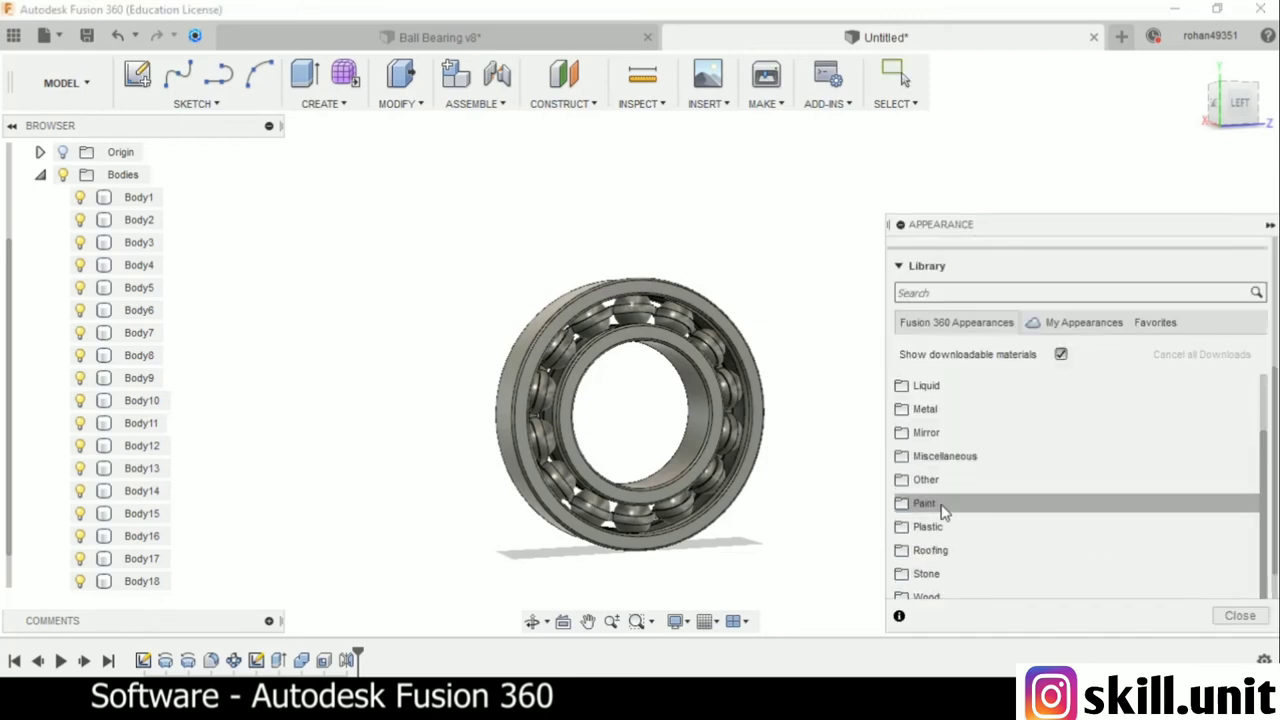
# - Apply Paint - Metallic Dark Grey to all bodies and Silver metallic to both races
pyautogui.click(951, 508)
pyautogui.click(948, 438)
pyautogui.scroll(-3, 1010, 440)
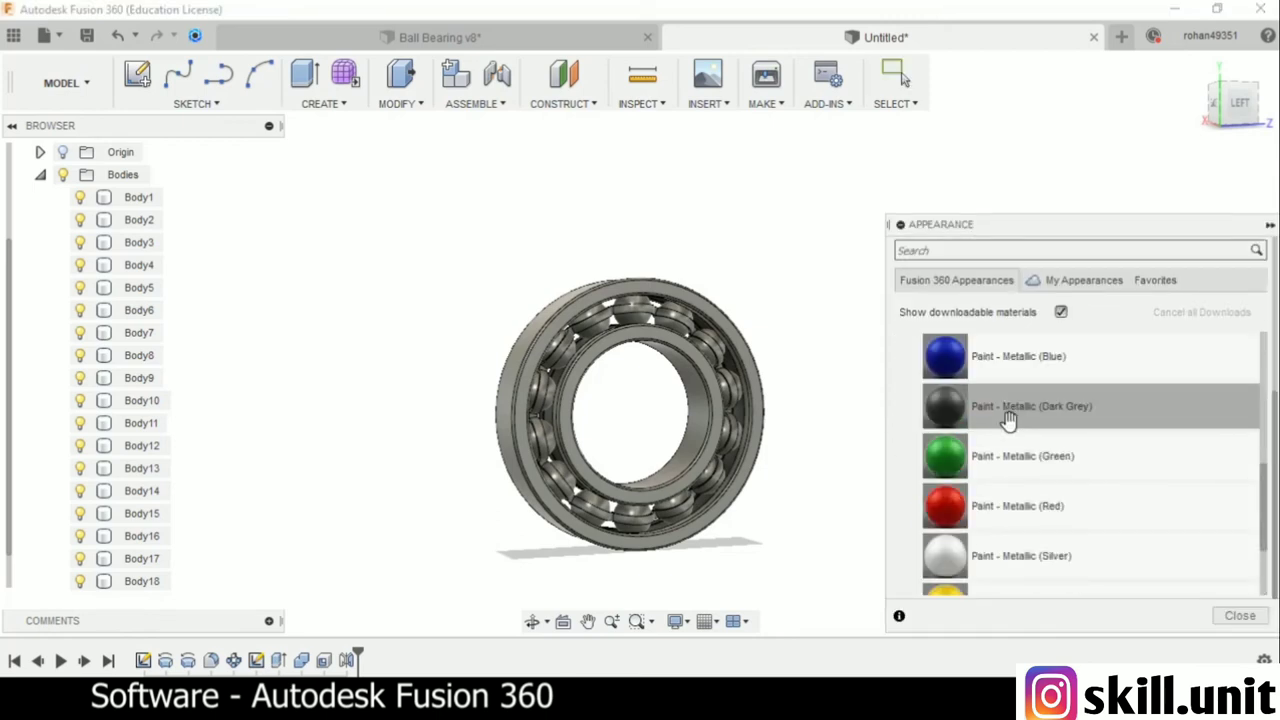
pyautogui.moveTo(1008, 408); pyautogui.dragTo(120, 174)
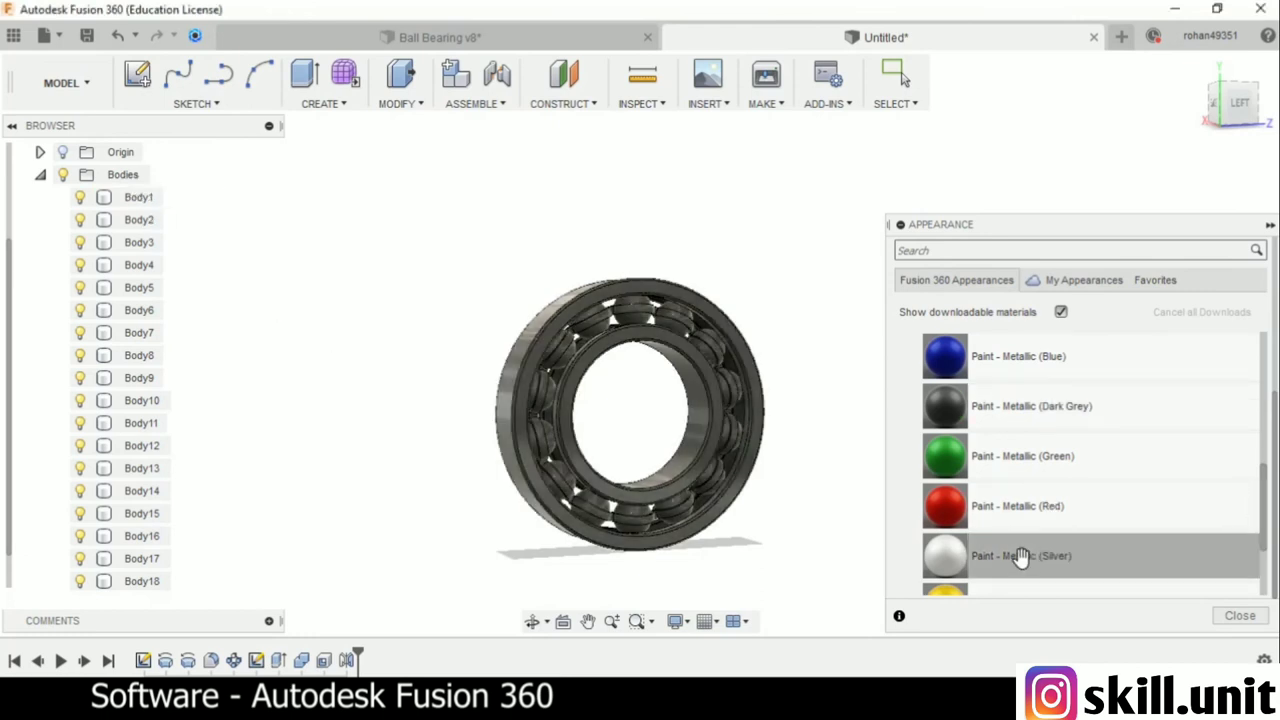
pyautogui.moveTo(970, 556); pyautogui.dragTo(660, 297)
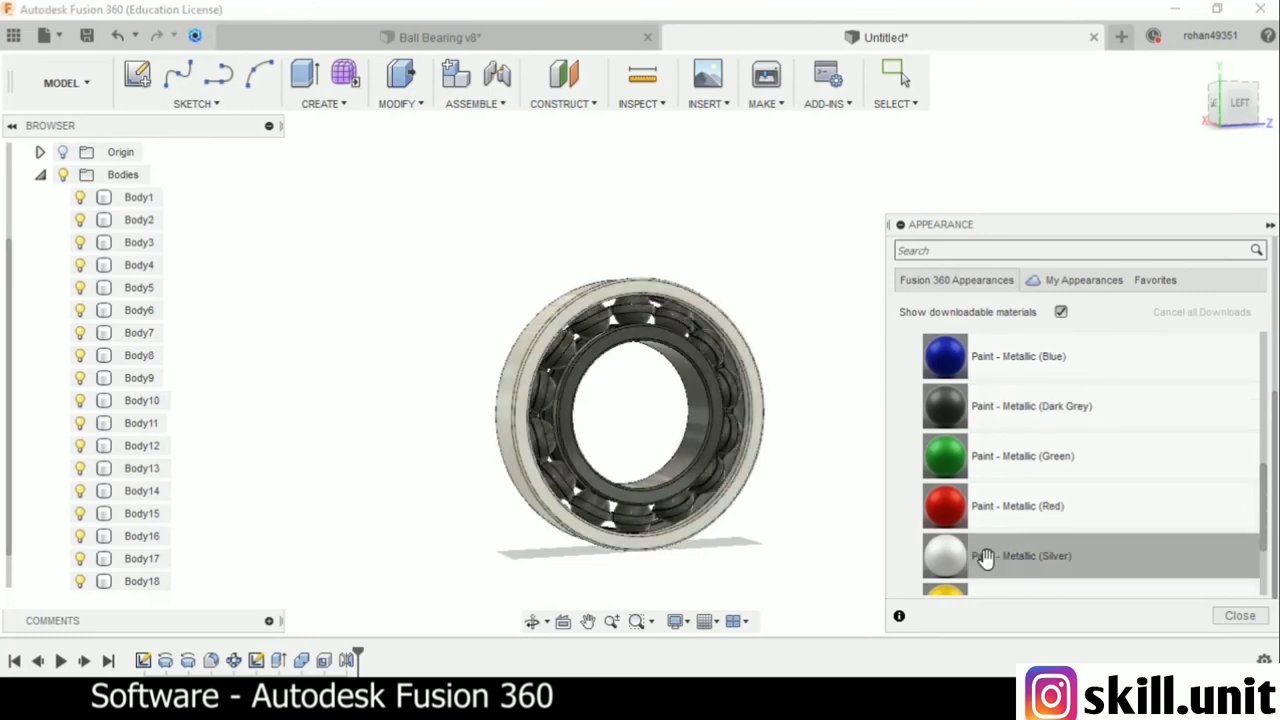
pyautogui.moveTo(986, 556); pyautogui.dragTo(716, 401)
# - Paint both cage halves metallic yellow, darken the yellow slightly, and close the Appearance library
pyautogui.scroll(-3, 1020, 480)
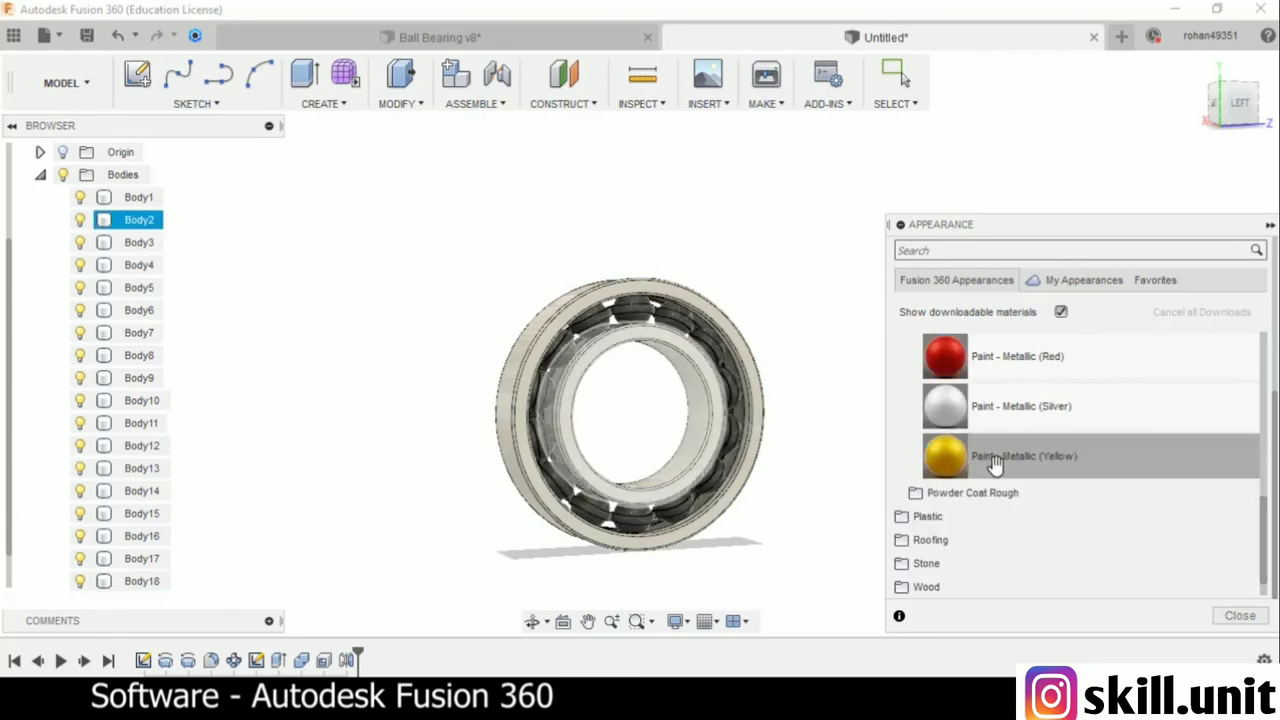
pyautogui.moveTo(986, 460); pyautogui.dragTo(716, 356)
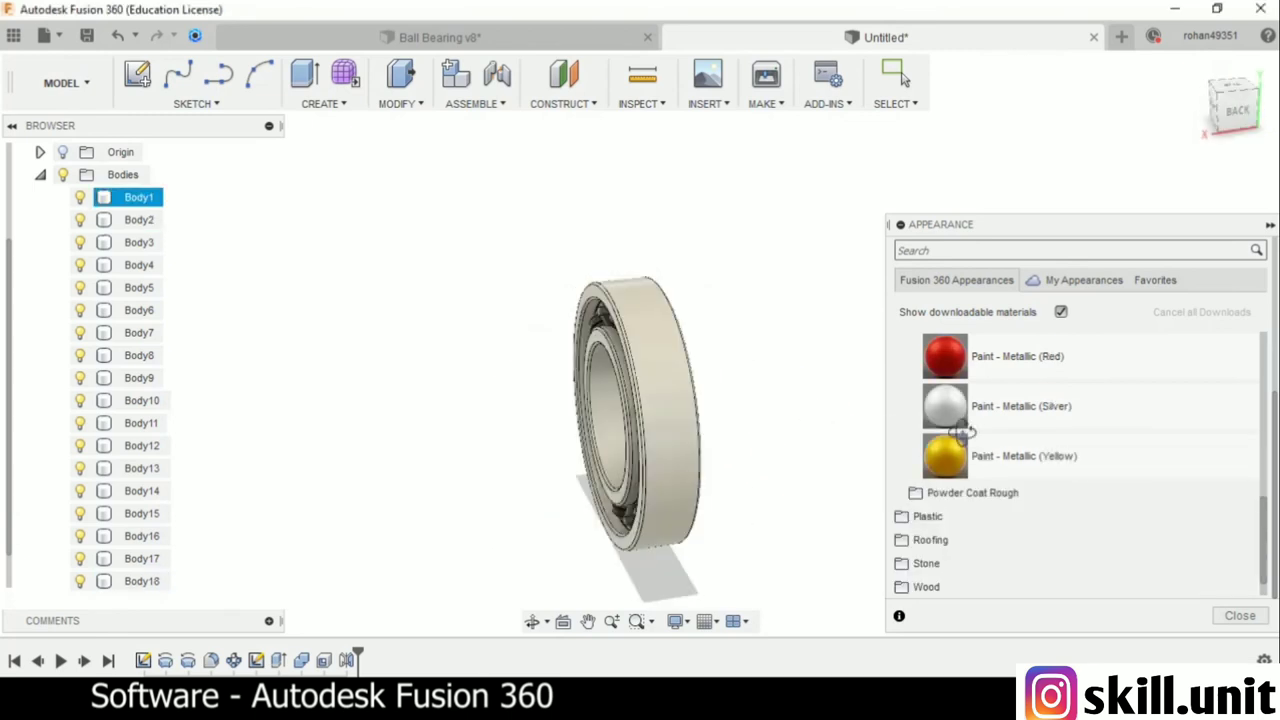
pyautogui.moveTo(806, 415); pyautogui.dragTo(640, 340)
pyautogui.scroll(5, 995, 393)
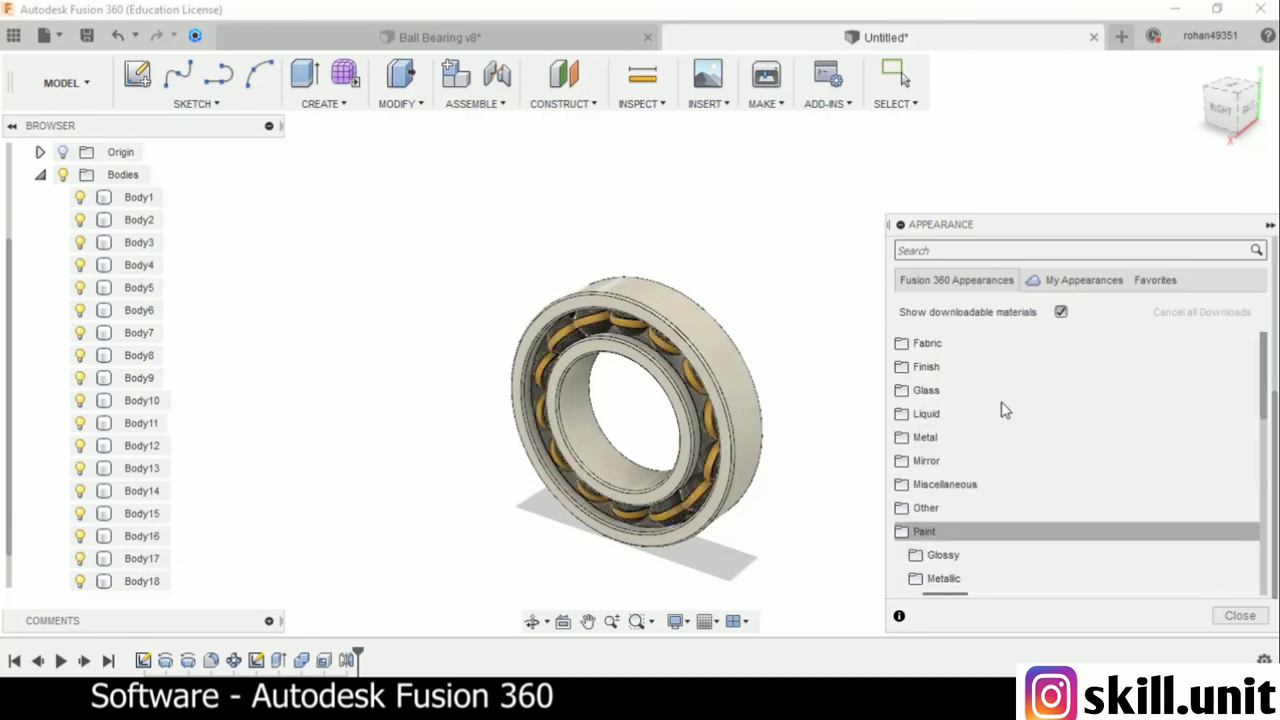
pyautogui.scroll(5, 1000, 409)
pyautogui.doubleClick(1071, 387)
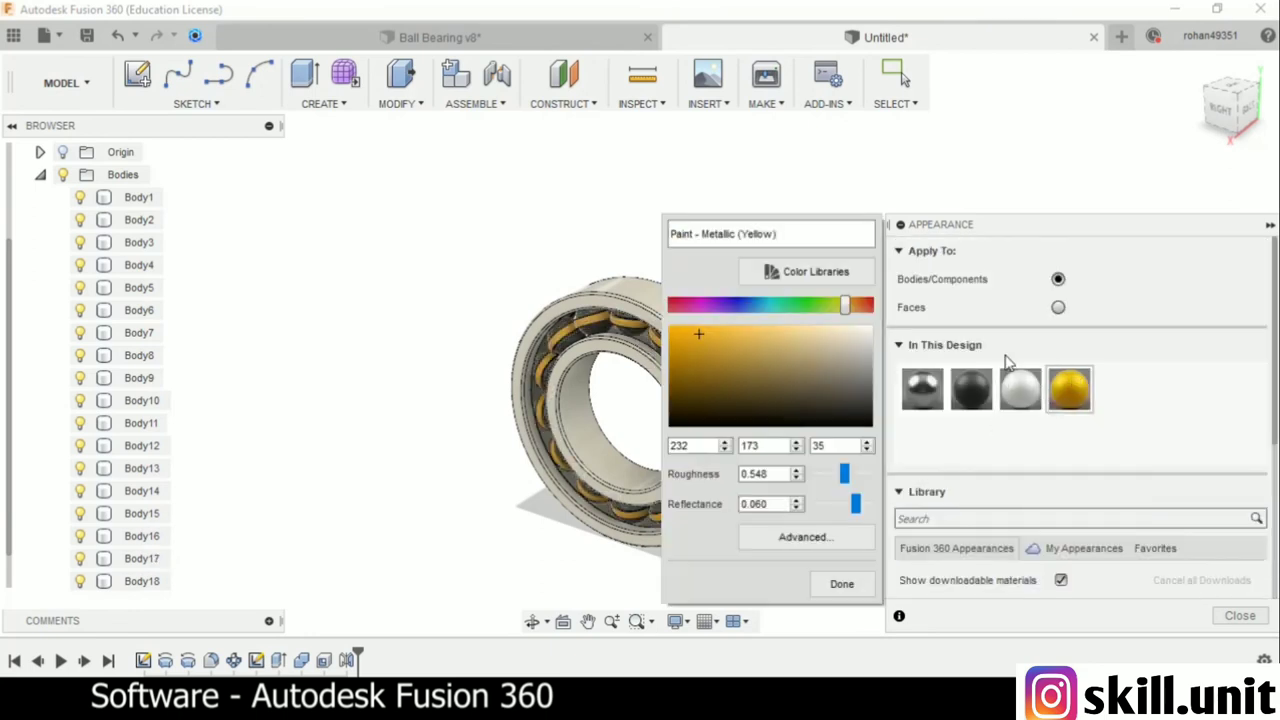
pyautogui.click(697, 351)
pyautogui.click(841, 583)
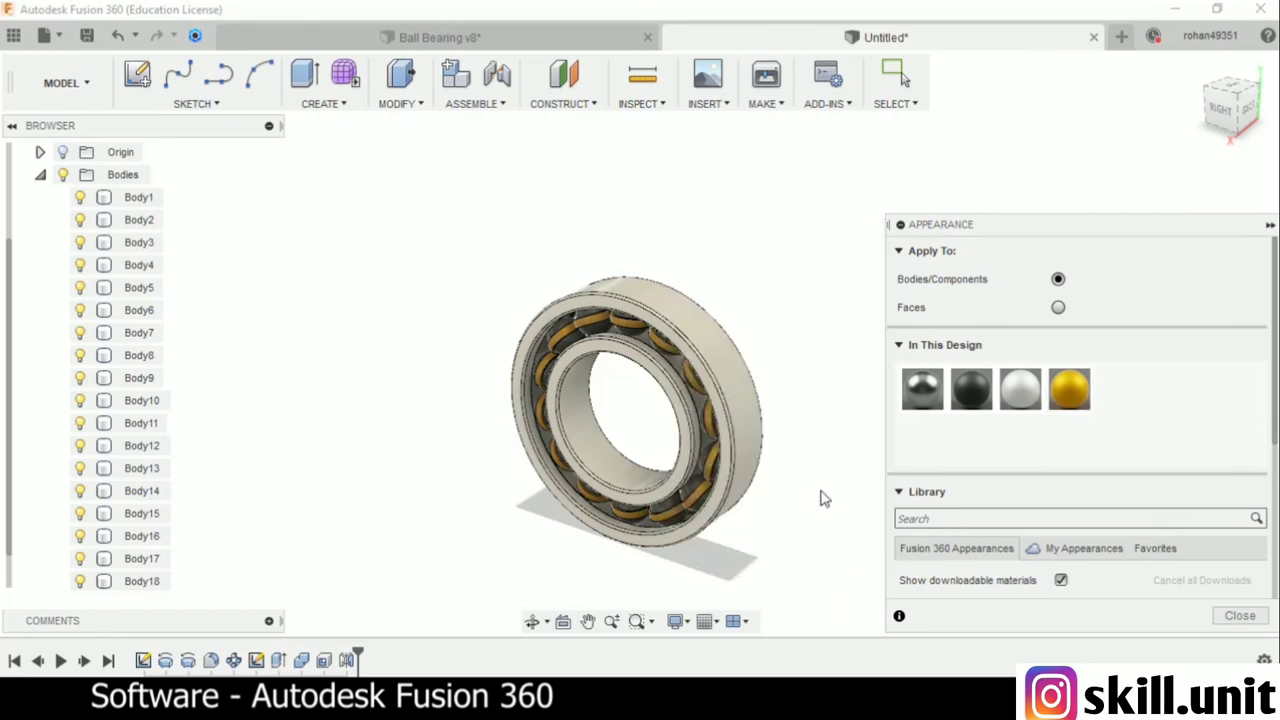
pyautogui.press('Escape')
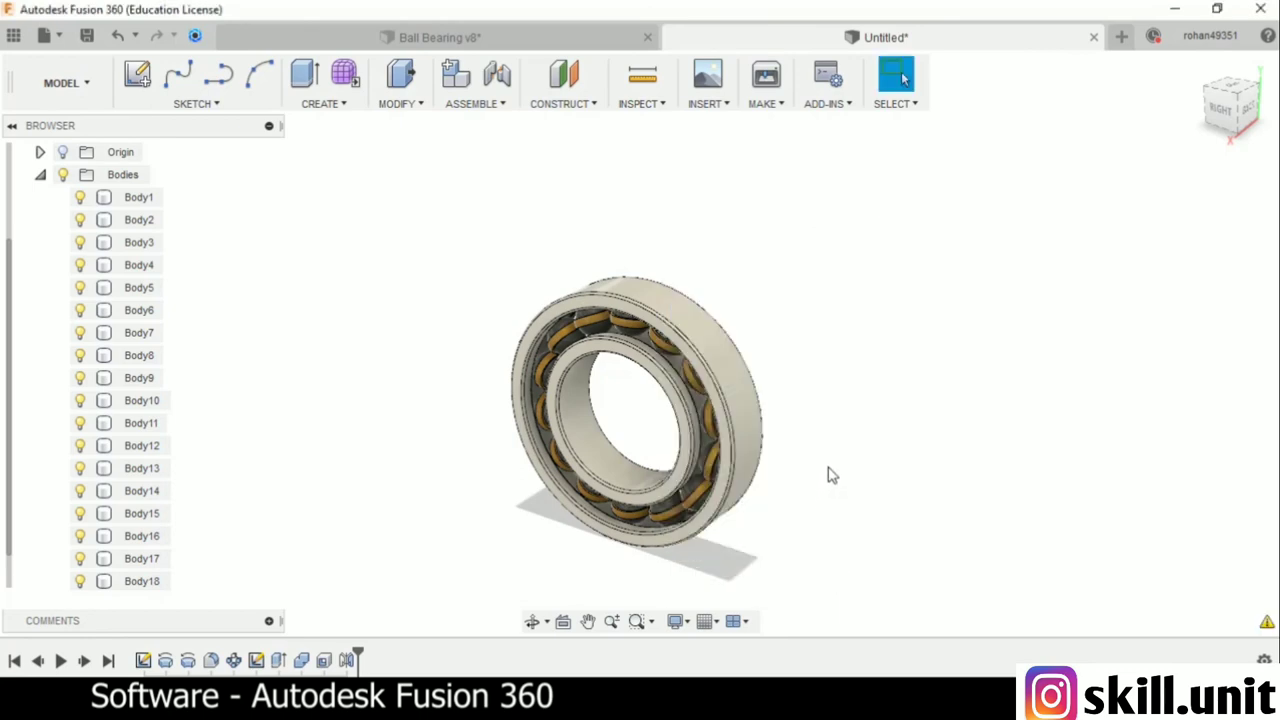
pyautogui.moveTo(828, 475)
pyautogui.keyDown('shift'); pyautogui.mouseDown(button='middle')
pyautogui.moveTo(589, 440)
pyautogui.moveTo(629, 406)
pyautogui.moveTo(723, 477)
pyautogui.moveTo(877, 443)
pyautogui.moveTo(1217, 431)
pyautogui.mouseUp(button='middle'); pyautogui.keyUp('shift')
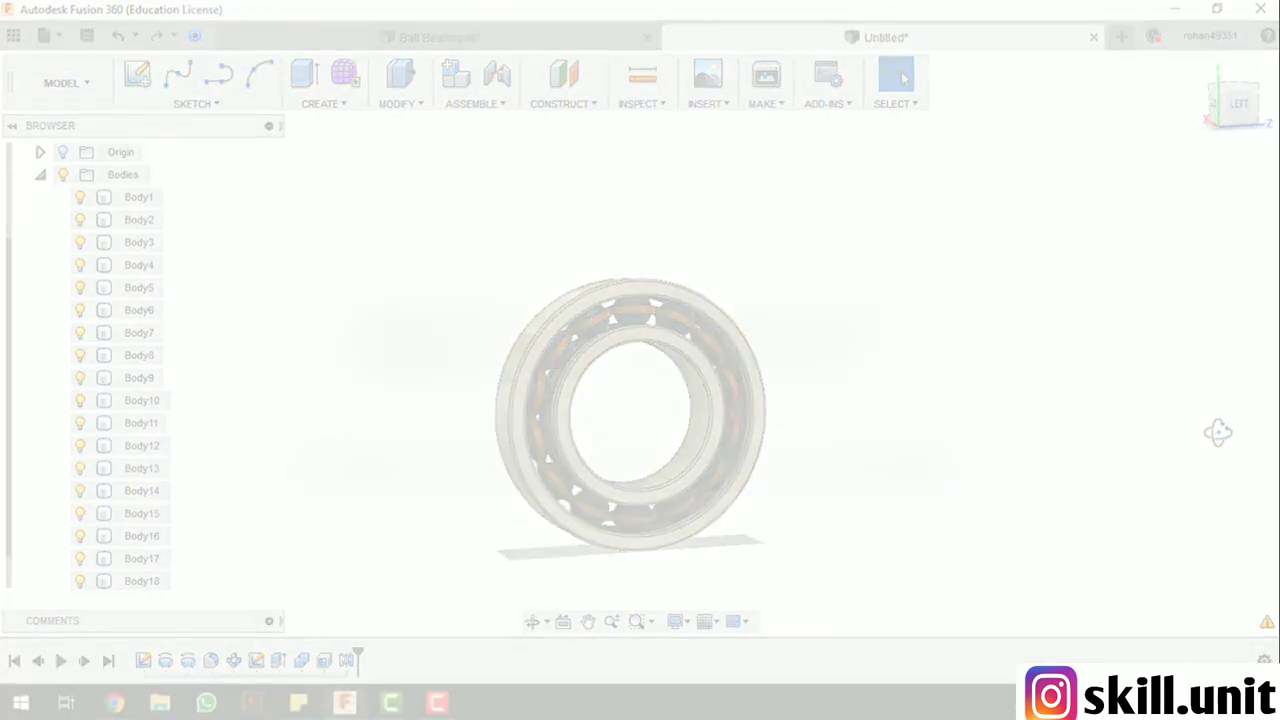